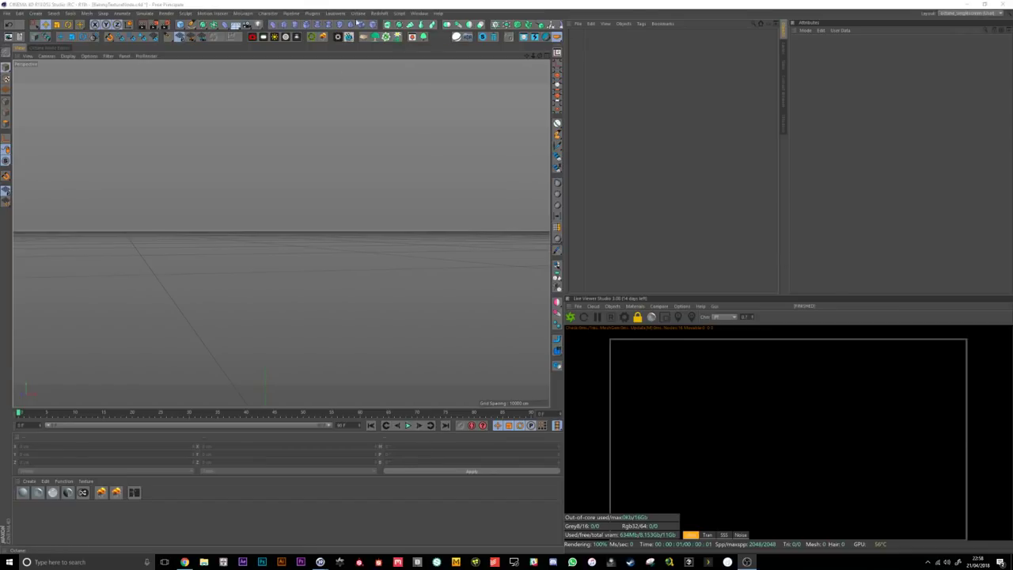
Step: Add a MultiFlora plant generator from the Forester plugin to the empty scene
{"action": "left_click", "coordinate": [312, 13]}
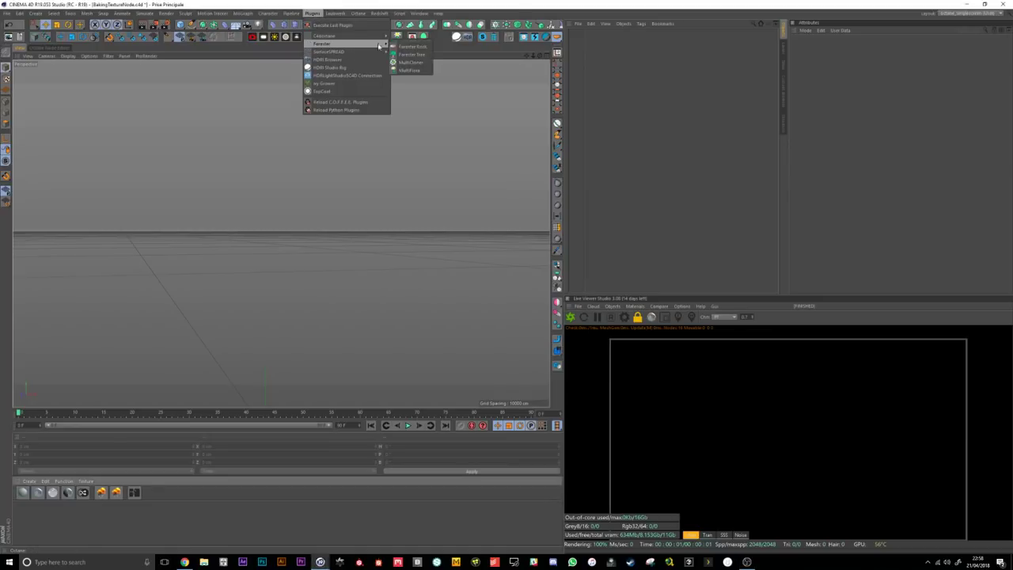
{"action": "left_click", "coordinate": [495, 46]}
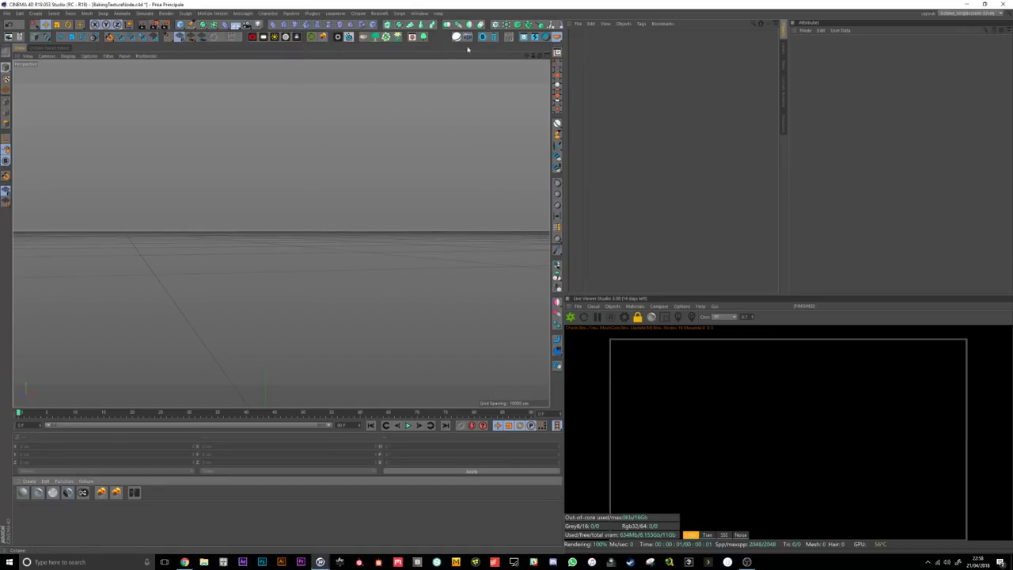
{"action": "left_click", "coordinate": [398, 37]}
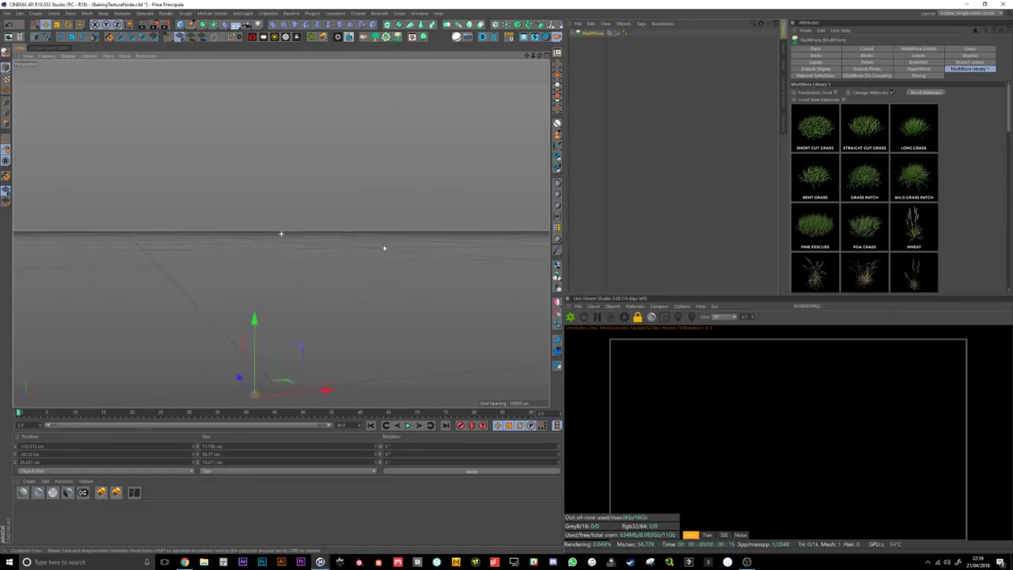
Step: Set the MultiFlora object's Y position to 0 cm so it sits at ground level
{"action": "middle_click_drag", "start_coordinate": [325, 320], "coordinate": [337, 291], "text": "alt"}
{"action": "middle_click_drag", "start_coordinate": [305, 340], "coordinate": [362, 294], "text": "alt"}
{"action": "scroll", "coordinate": [320, 311], "scroll_direction": "up", "scroll_amount": 3}
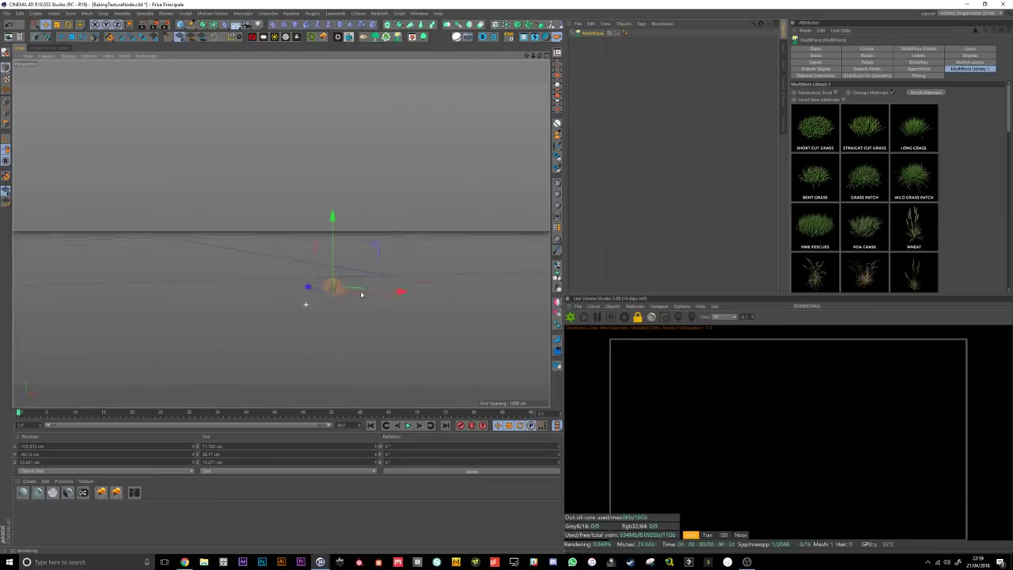
{"action": "right_click_drag", "start_coordinate": [361, 294], "coordinate": [416, 266], "text": "alt"}
{"action": "middle_click_drag", "start_coordinate": [416, 267], "coordinate": [400, 290], "text": "alt"}
{"action": "key", "text": "s"}
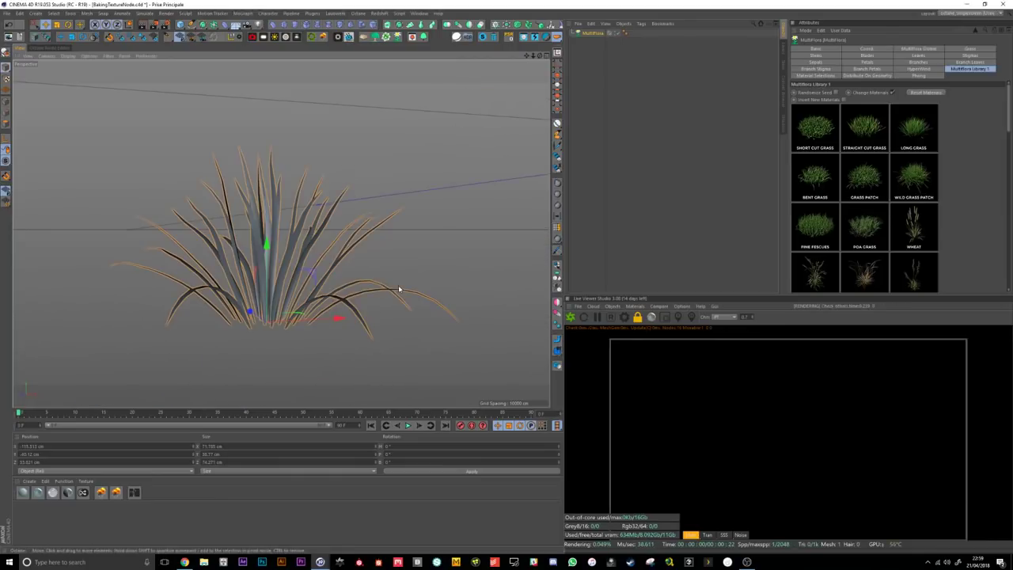
{"action": "scroll", "coordinate": [427, 241], "scroll_direction": "down", "scroll_amount": 5}
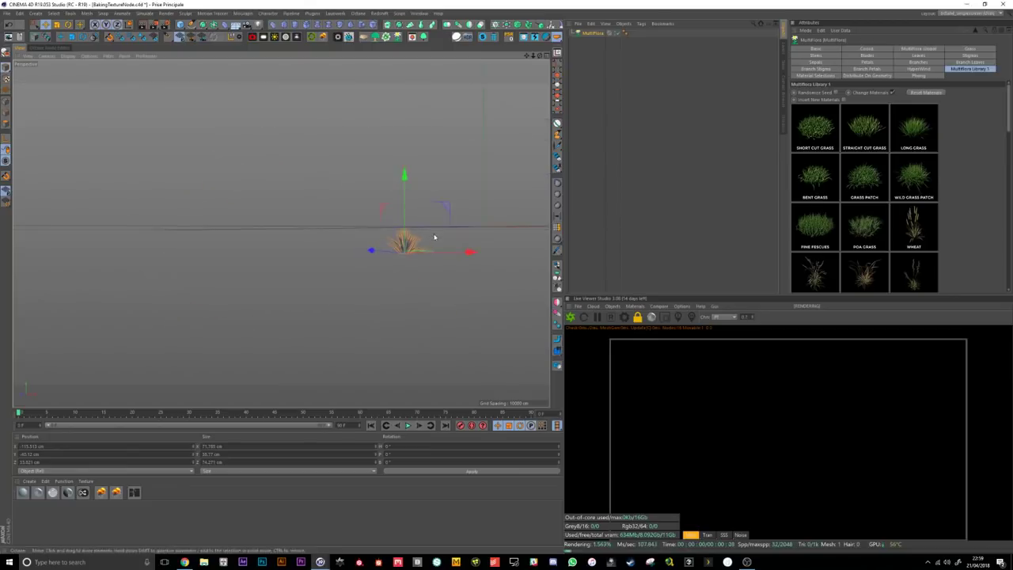
{"action": "left_click_drag", "start_coordinate": [434, 237], "coordinate": [446, 249], "text": "alt"}
{"action": "left_click", "coordinate": [868, 50]}
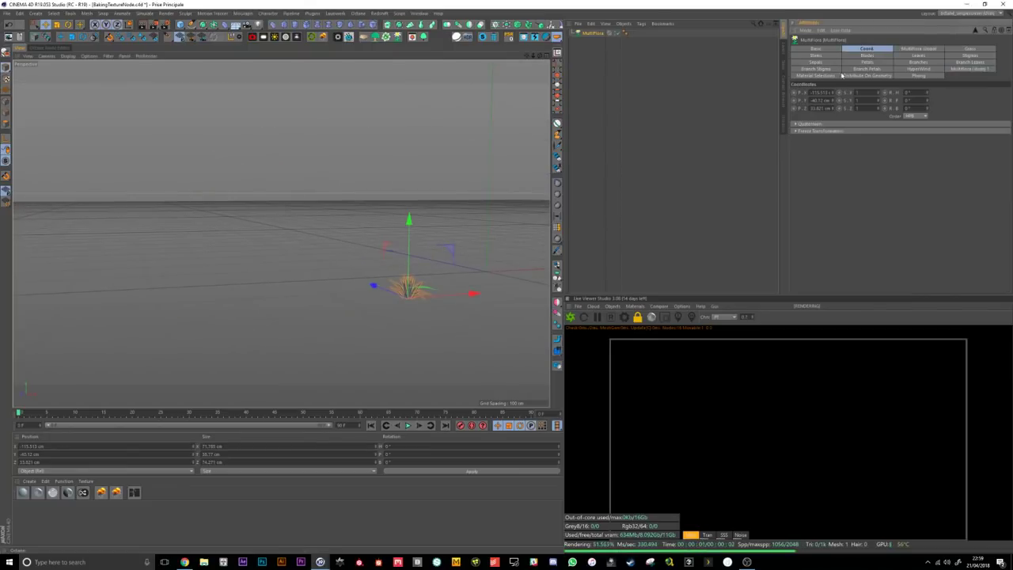
{"action": "left_click", "coordinate": [833, 101]}
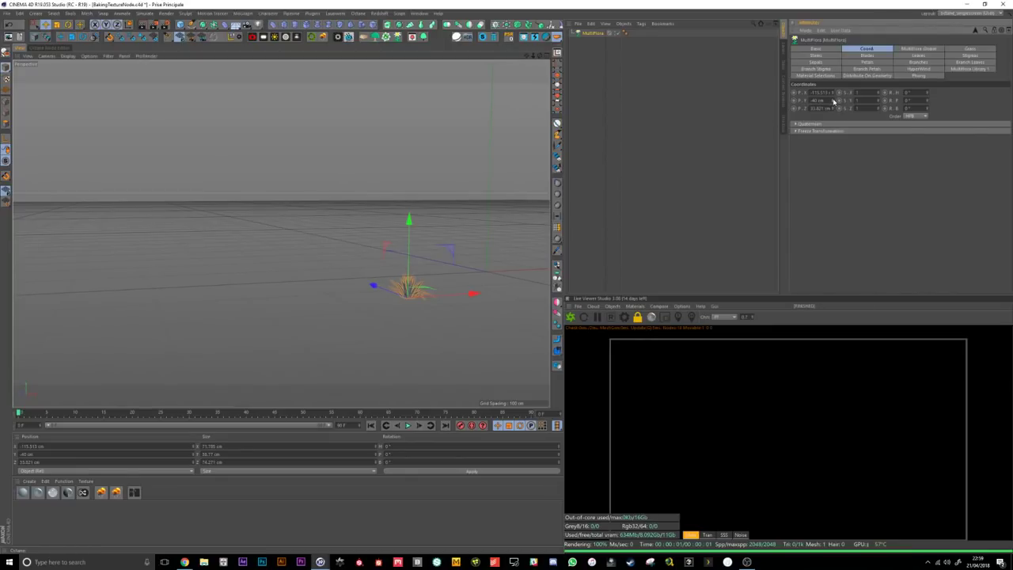
{"action": "type", "text": "0"}
{"action": "key", "text": "Return"}
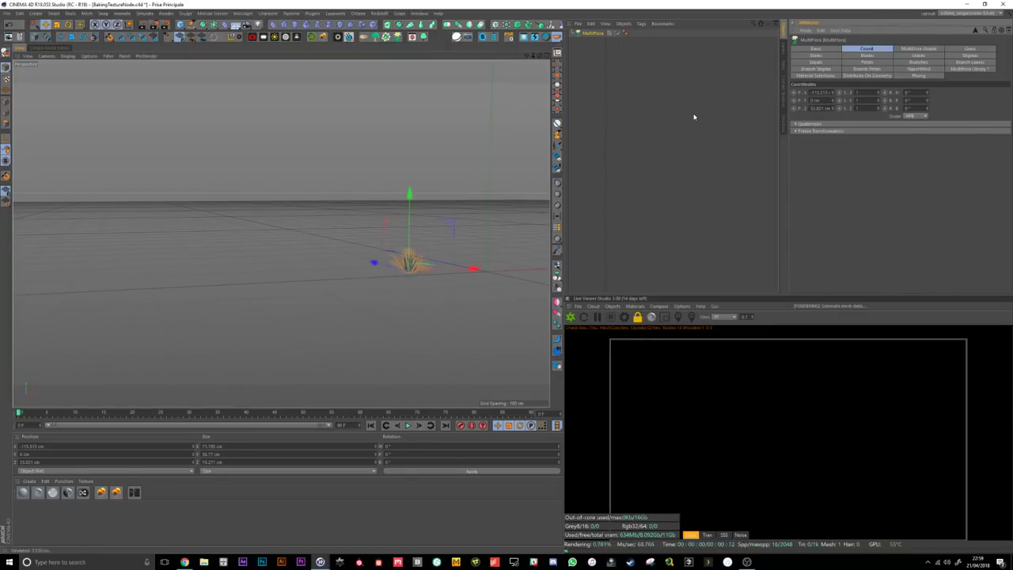
Step: Load the Leaf Grass preset from the MultiFlora library onto the plant object
{"action": "left_click_drag", "start_coordinate": [406, 264], "coordinate": [389, 295], "text": "alt"}
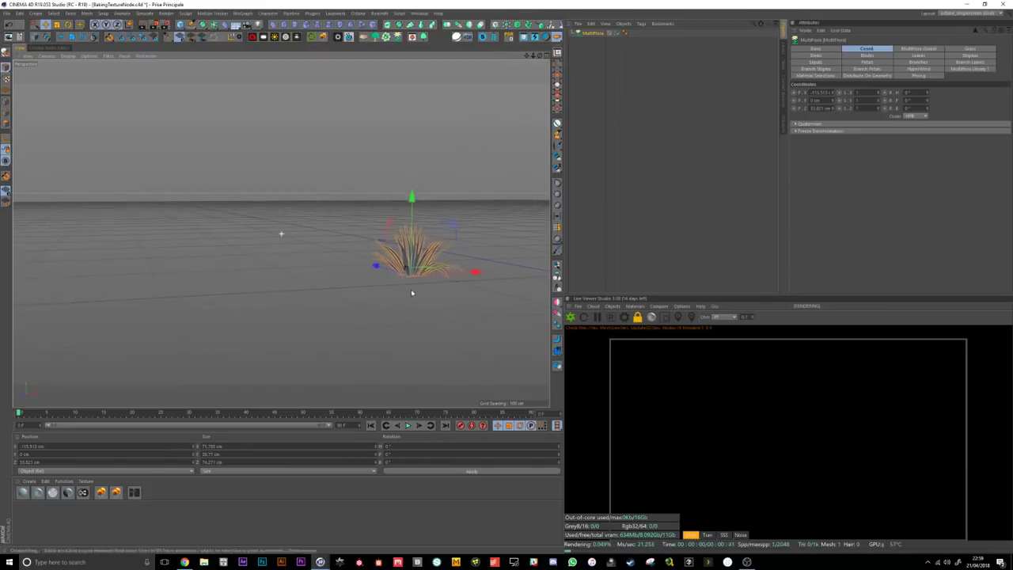
{"action": "left_click", "coordinate": [969, 69]}
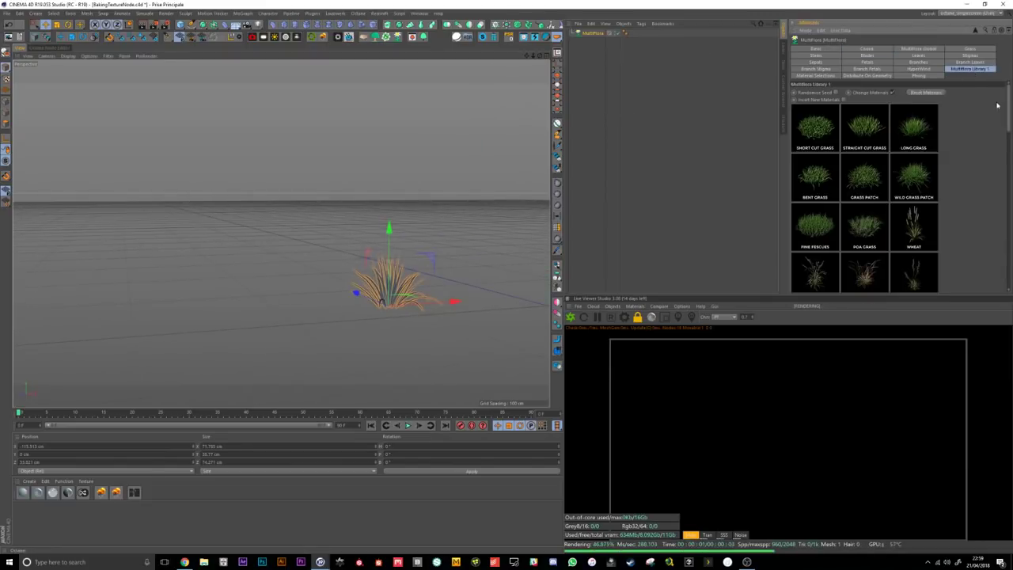
{"action": "left_click_drag", "start_coordinate": [1008, 106], "coordinate": [1009, 253]}
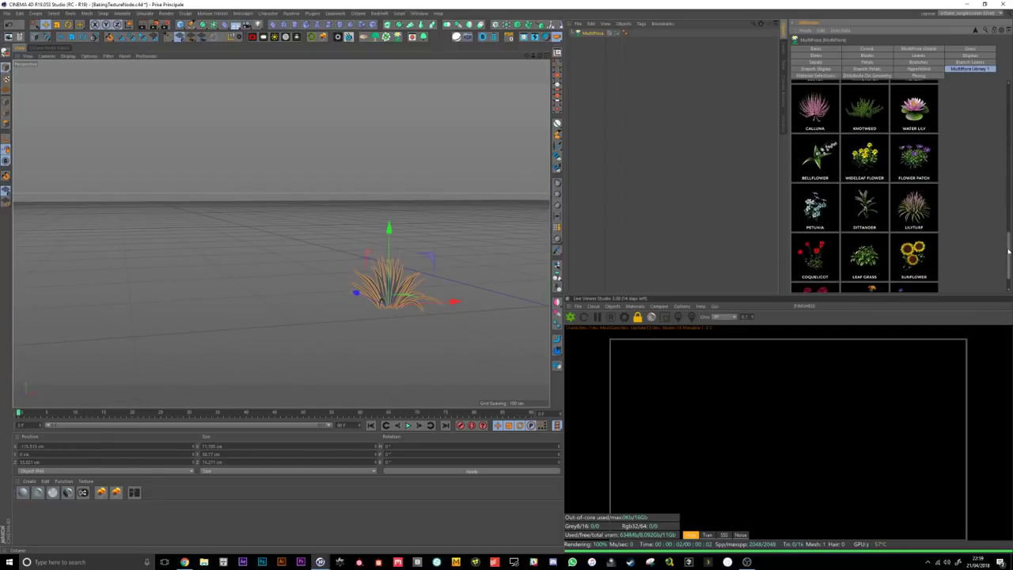
{"action": "left_click", "coordinate": [864, 262]}
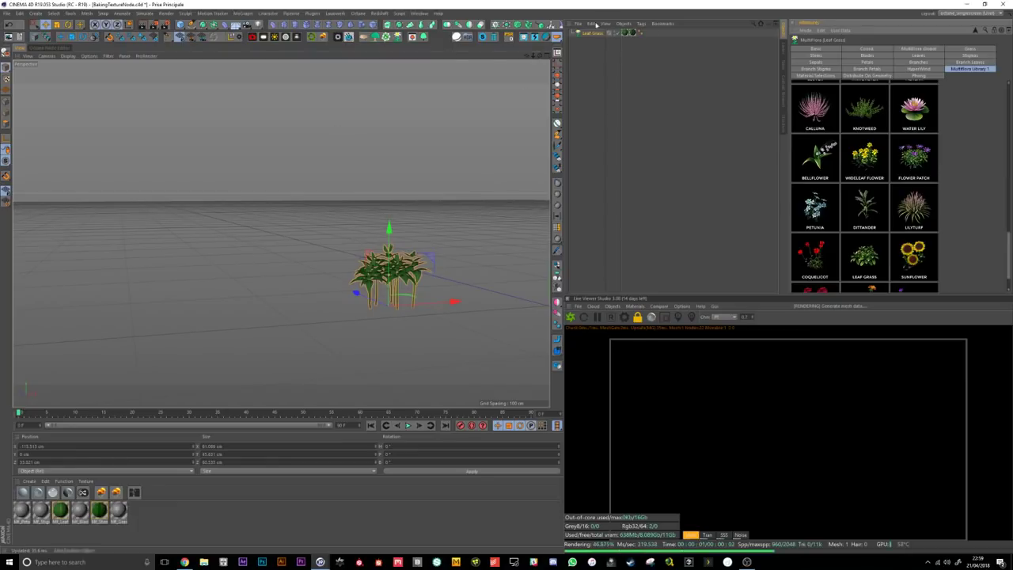
Step: Convert the plant's green leaf and stem materials to Octane materials
{"action": "left_click", "coordinate": [99, 512]}
{"action": "left_click", "coordinate": [118, 512], "text": "shift"}
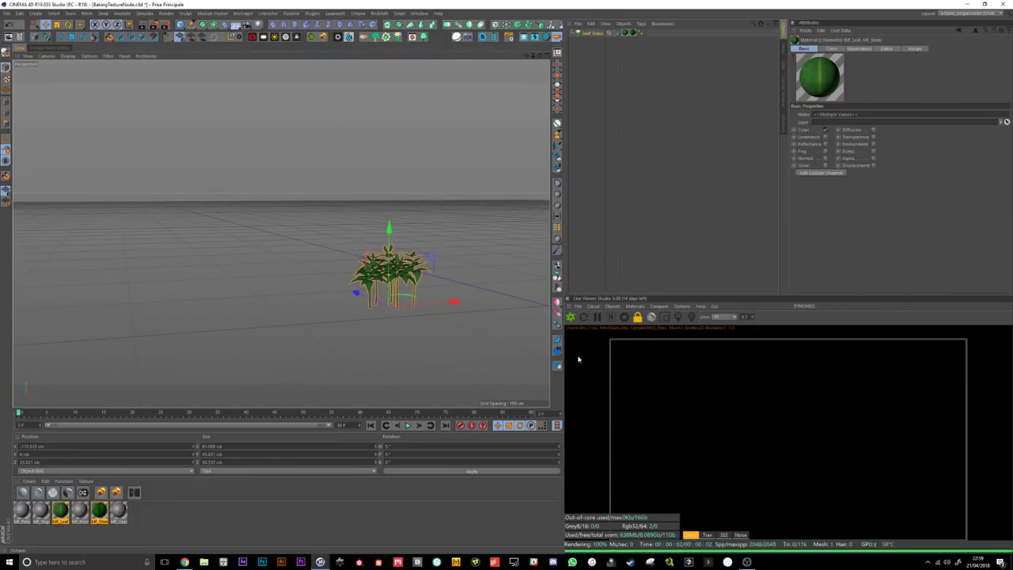
{"action": "left_click", "coordinate": [635, 305]}
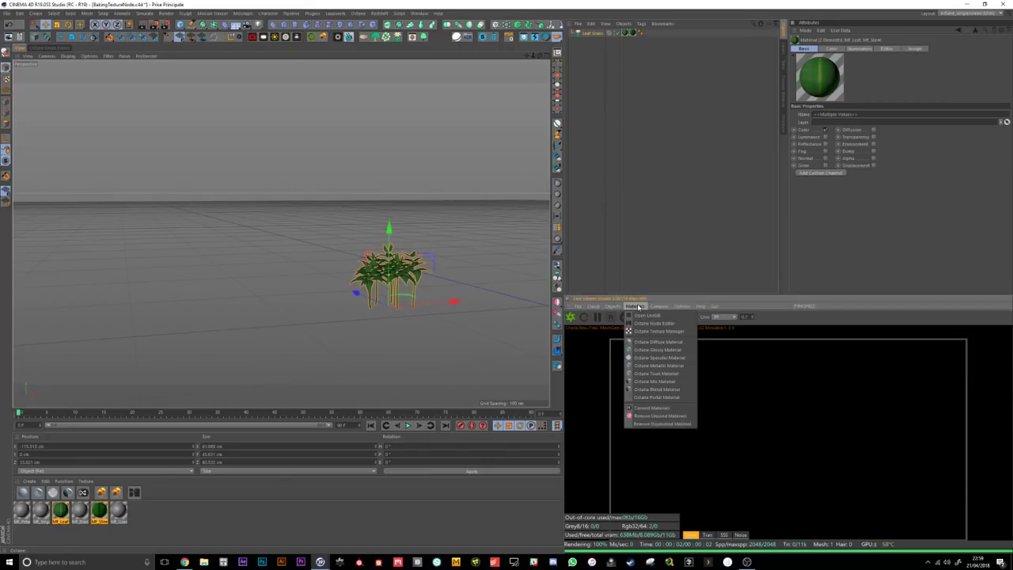
{"action": "left_click", "coordinate": [667, 408]}
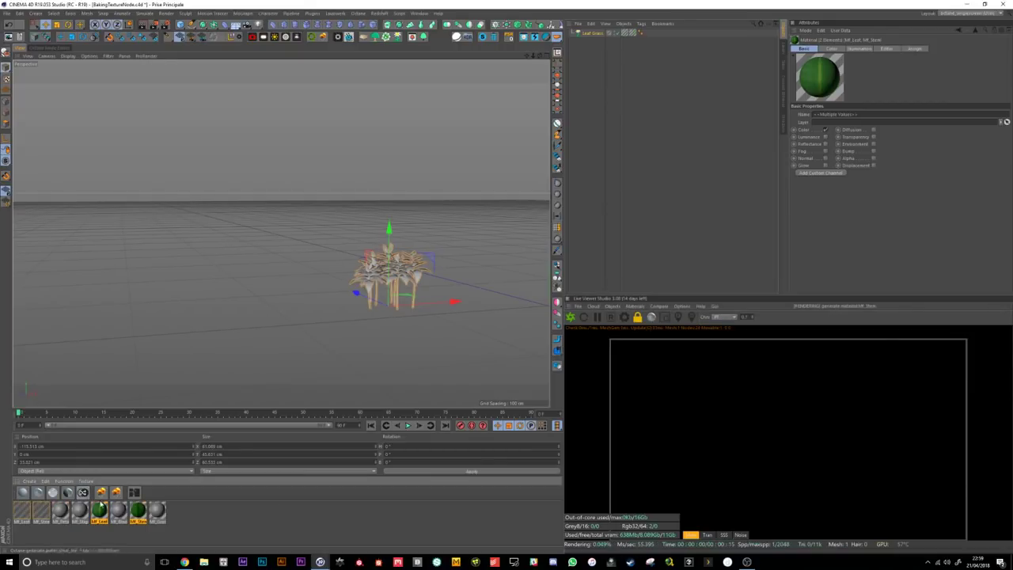
Step: Remove the unused materials from the scene and check the two texture tags on the Leaf Grass object
{"action": "left_click", "coordinate": [63, 481]}
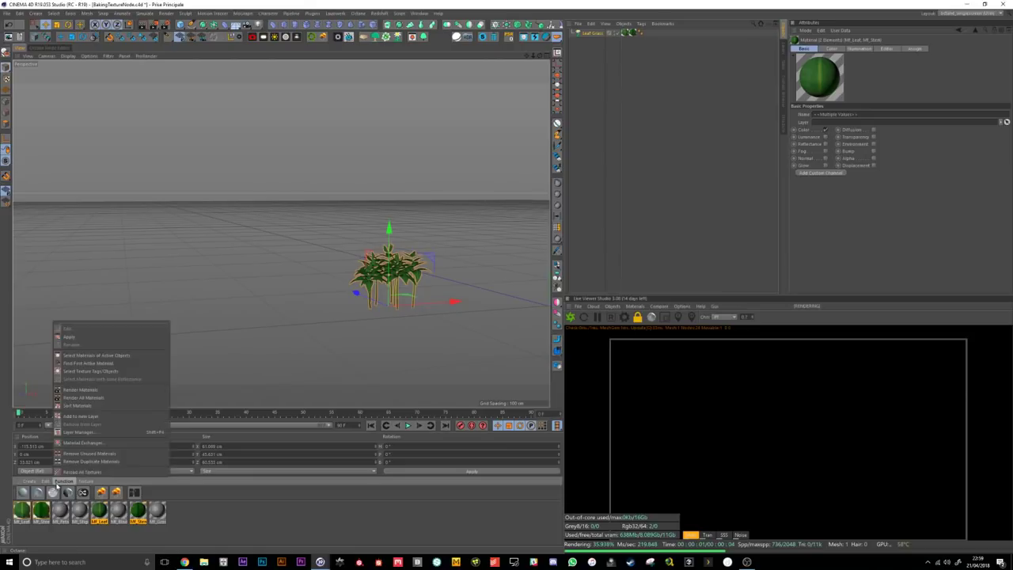
{"action": "left_click", "coordinate": [90, 453]}
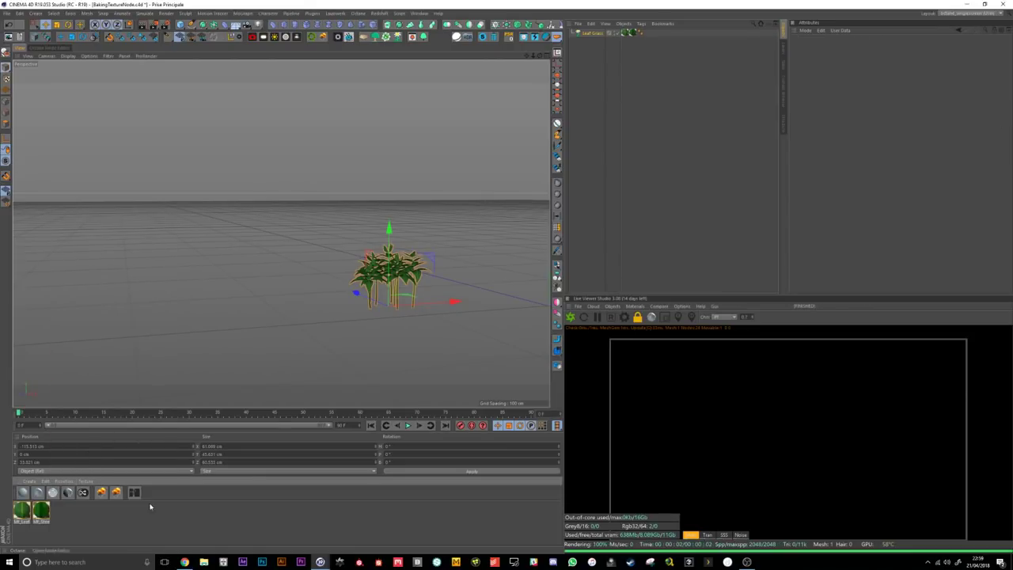
{"action": "left_click", "coordinate": [625, 33]}
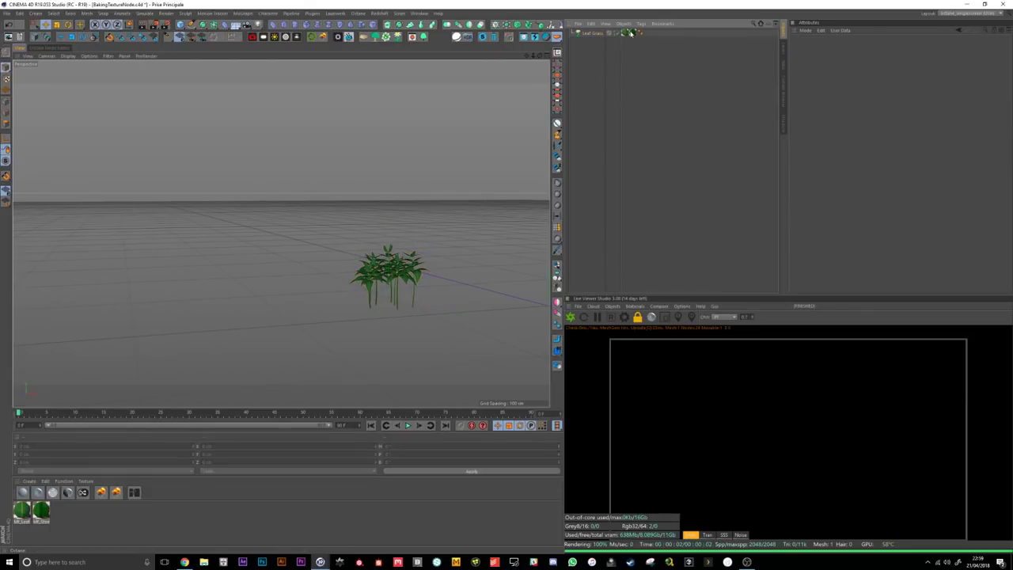
{"action": "left_click", "coordinate": [632, 33], "text": "shift"}
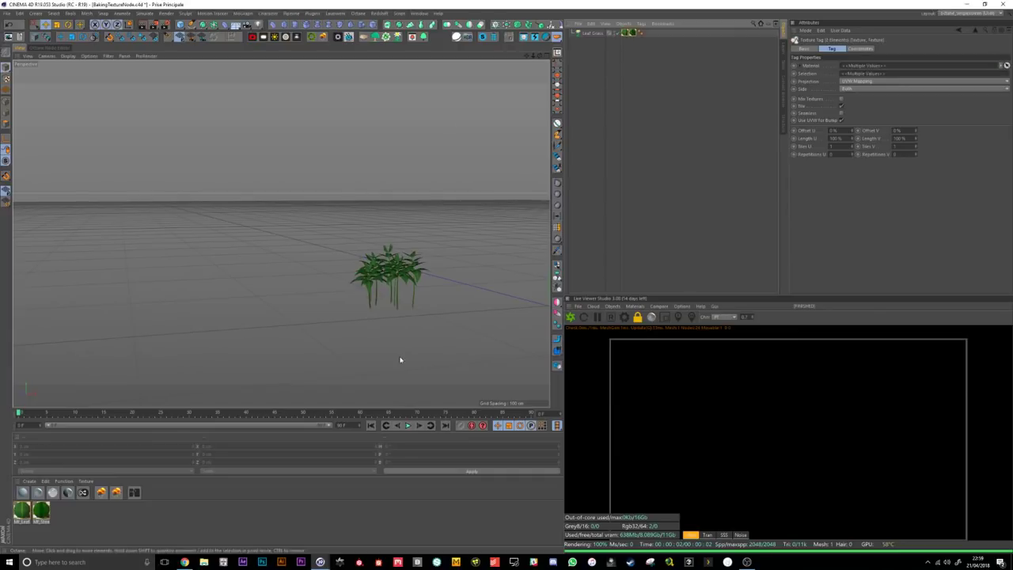
{"action": "left_click", "coordinate": [140, 531]}
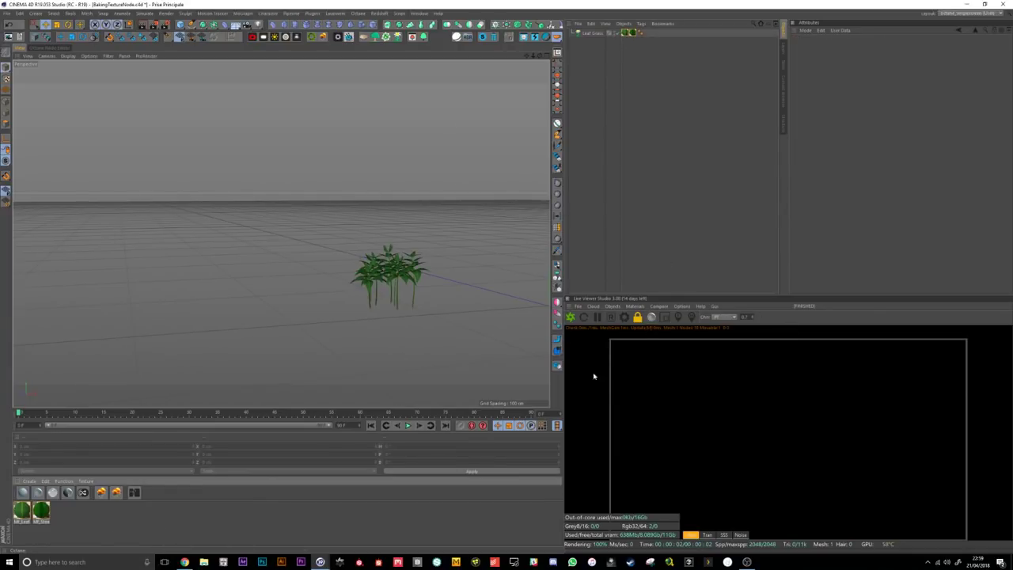
Step: Check the default environment color in the Octane settings
{"action": "left_click", "coordinate": [624, 316]}
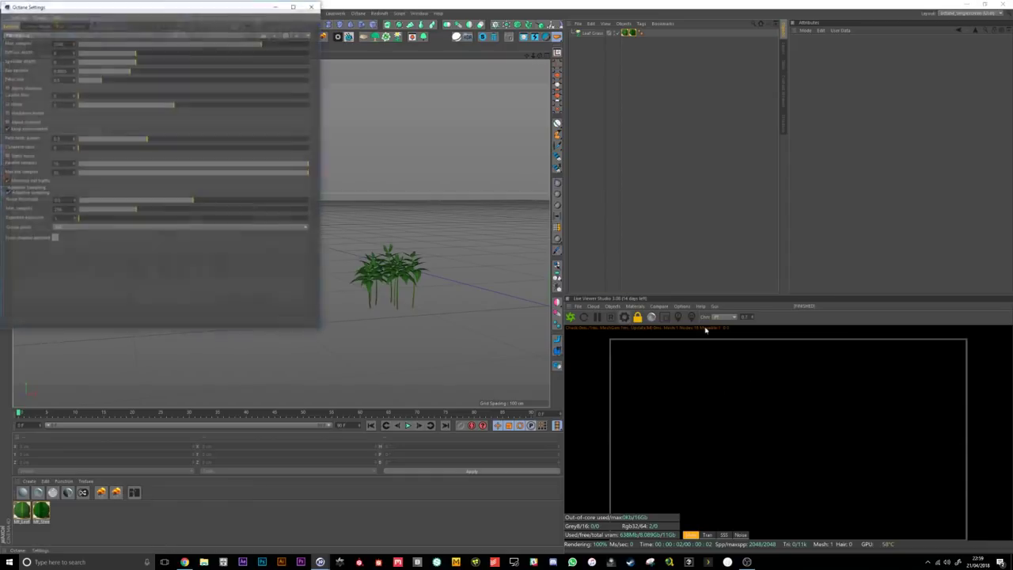
{"action": "left_click", "coordinate": [77, 25]}
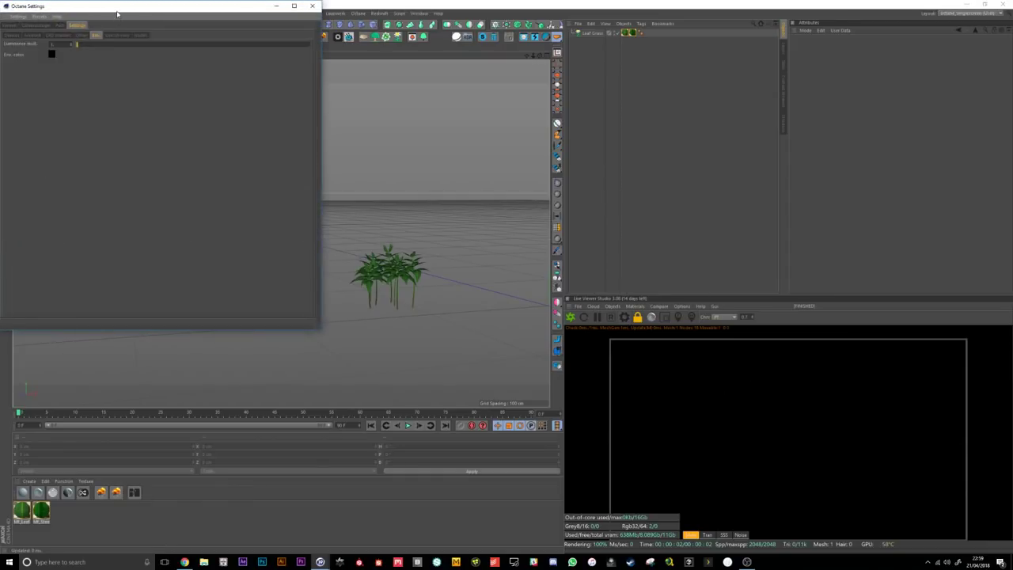
{"action": "left_click_drag", "start_coordinate": [117, 13], "coordinate": [322, 197]}
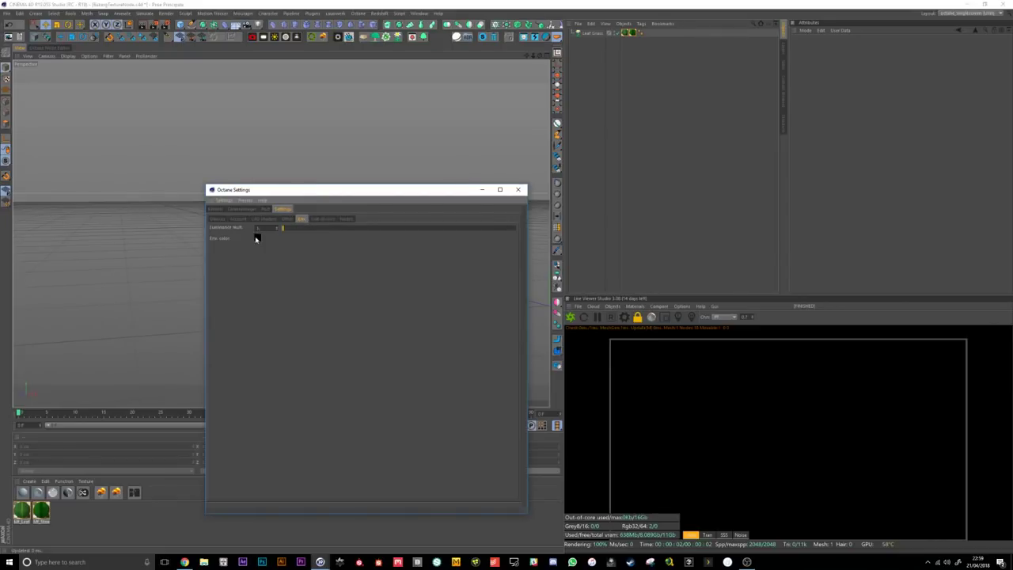
{"action": "left_click", "coordinate": [256, 237]}
{"action": "left_click", "coordinate": [269, 266]}
{"action": "left_click", "coordinate": [517, 190]}
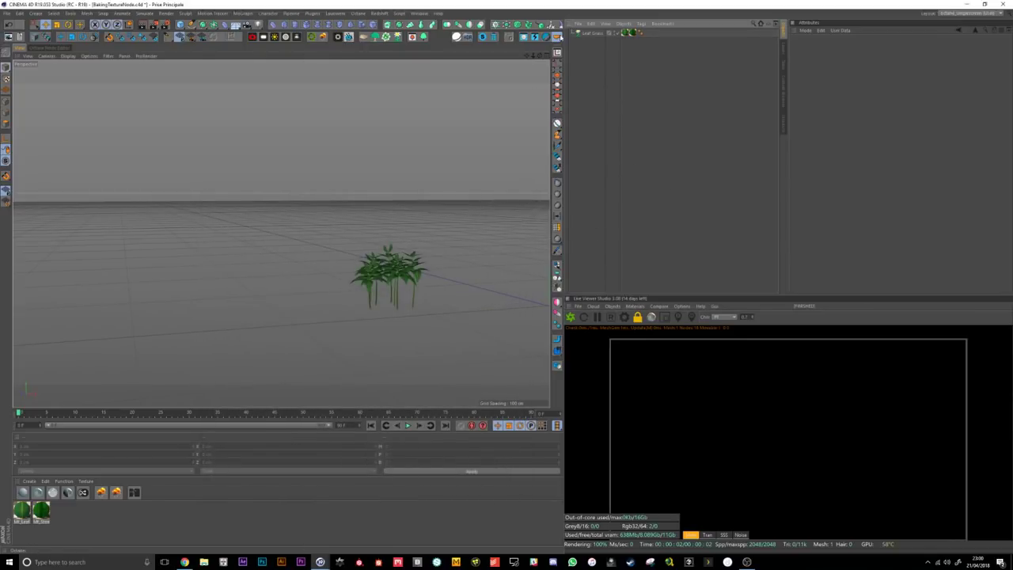
Step: Add an Octane Daylight and rotate its pitch until the sun brightly lights the plant
{"action": "left_click", "coordinate": [276, 37]}
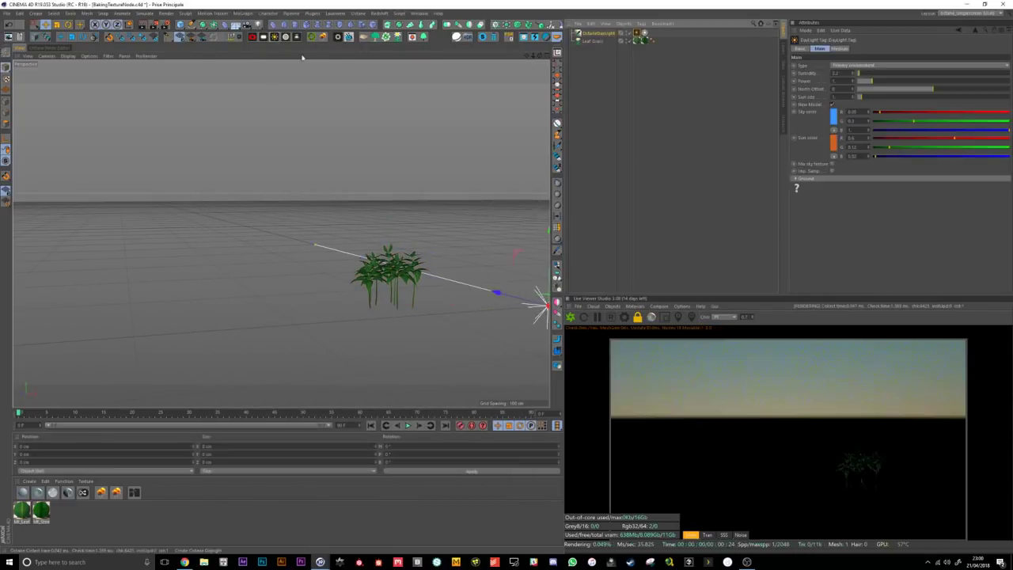
{"action": "middle_click_drag", "start_coordinate": [445, 261], "coordinate": [416, 256], "text": "alt"}
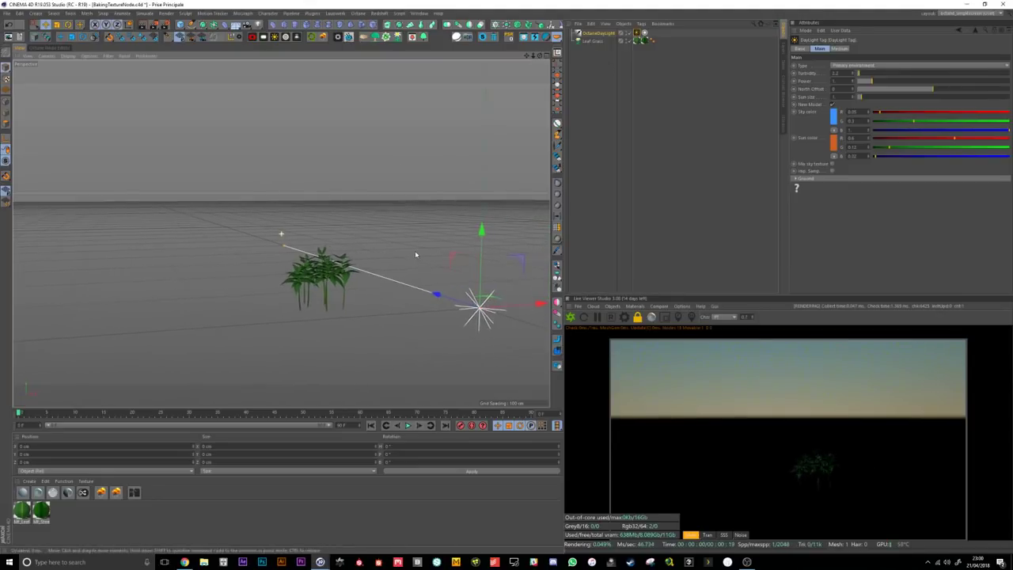
{"action": "left_click_drag", "start_coordinate": [438, 294], "coordinate": [511, 323], "text": "alt"}
{"action": "middle_click_drag", "start_coordinate": [511, 323], "coordinate": [450, 321], "text": "alt"}
{"action": "key", "text": "r"}
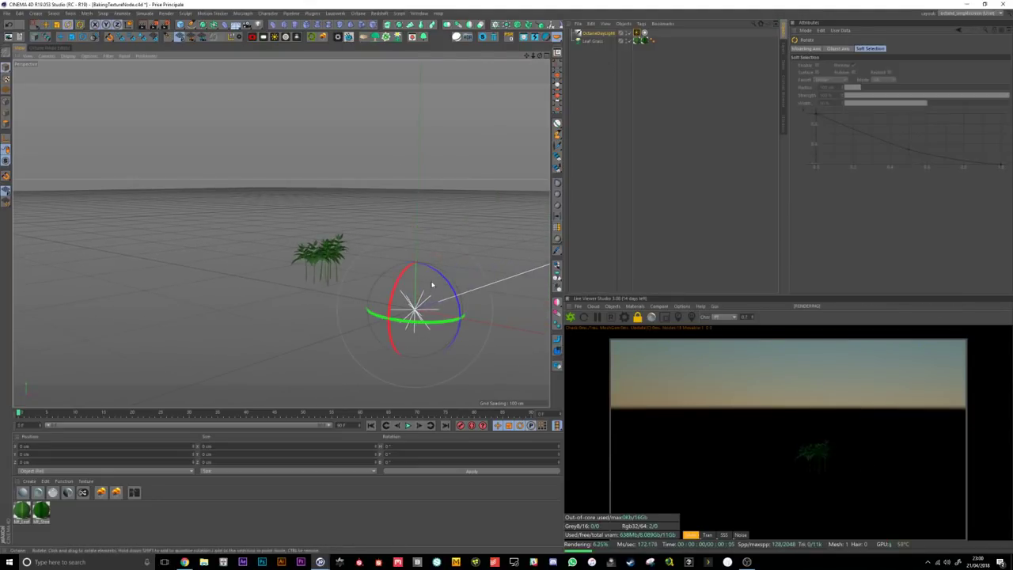
{"action": "left_click_drag", "start_coordinate": [399, 283], "coordinate": [407, 261]}
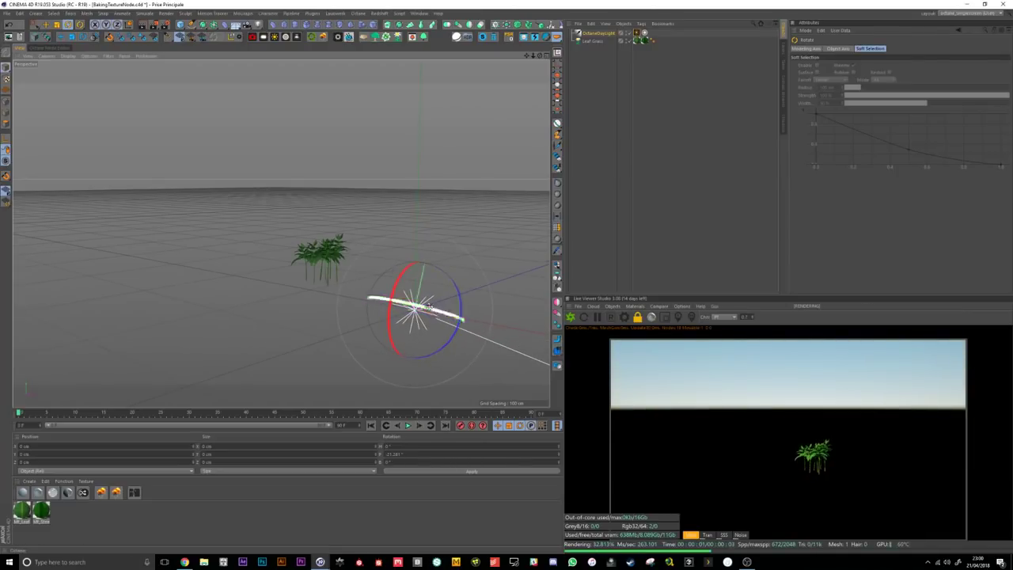
Step: Add a Floor object beneath the plant as the ground for the render
{"action": "left_click_drag", "start_coordinate": [308, 271], "coordinate": [387, 287], "text": "alt"}
{"action": "scroll", "coordinate": [388, 293], "scroll_direction": "up", "scroll_amount": 4}
{"action": "middle_click_drag", "start_coordinate": [415, 298], "coordinate": [351, 298], "text": "alt"}
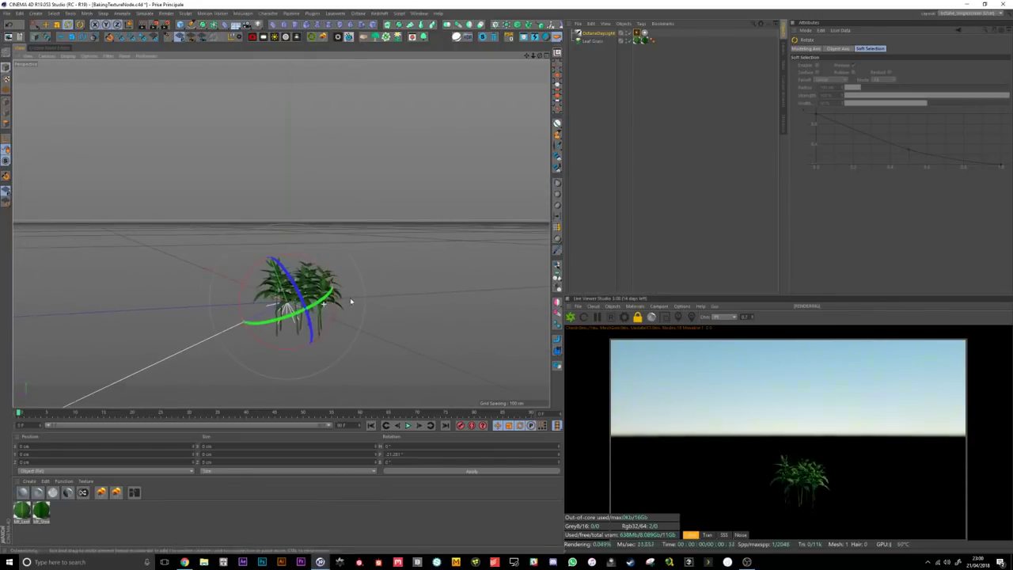
{"action": "scroll", "coordinate": [348, 296], "scroll_direction": "up", "scroll_amount": 3}
{"action": "scroll", "coordinate": [346, 292], "scroll_direction": "up", "scroll_amount": 6}
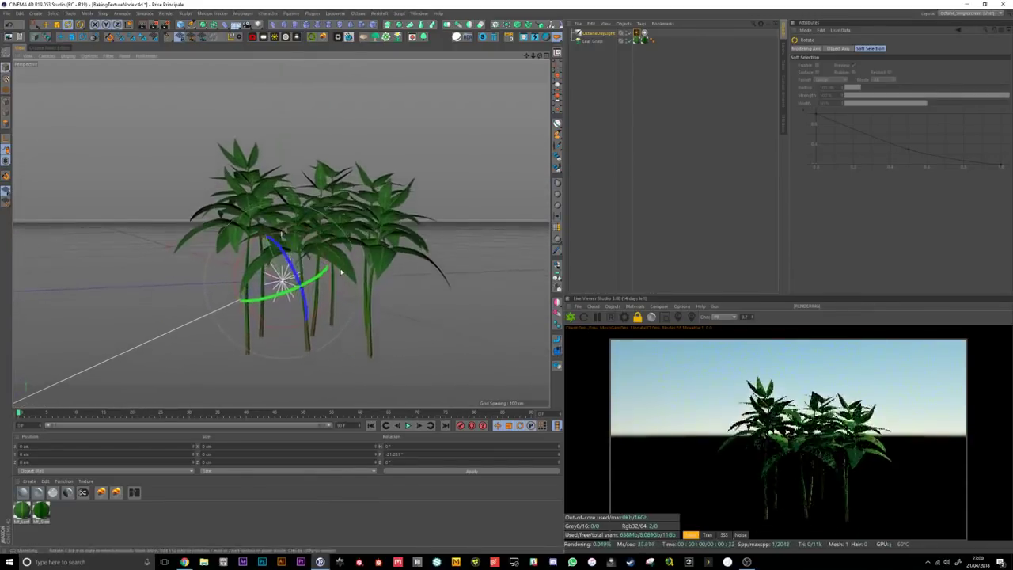
{"action": "left_click_drag", "start_coordinate": [355, 262], "coordinate": [360, 278], "text": "alt"}
{"action": "left_click", "coordinate": [236, 26]}
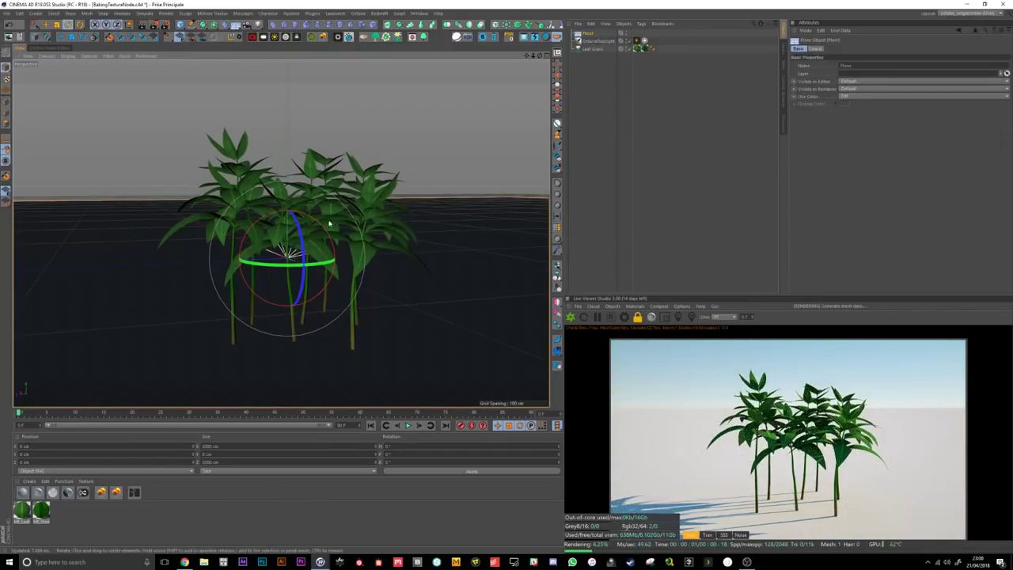
Step: Examine the Leaf Grass leaves and stems up close and from a distance in the live render
{"action": "left_click_drag", "start_coordinate": [329, 224], "coordinate": [305, 256], "text": "alt"}
{"action": "right_click_drag", "start_coordinate": [312, 246], "coordinate": [359, 239], "text": "alt"}
{"action": "left_click_drag", "start_coordinate": [359, 240], "coordinate": [314, 214], "text": "alt"}
{"action": "right_click_drag", "start_coordinate": [287, 245], "coordinate": [363, 255], "text": "alt"}
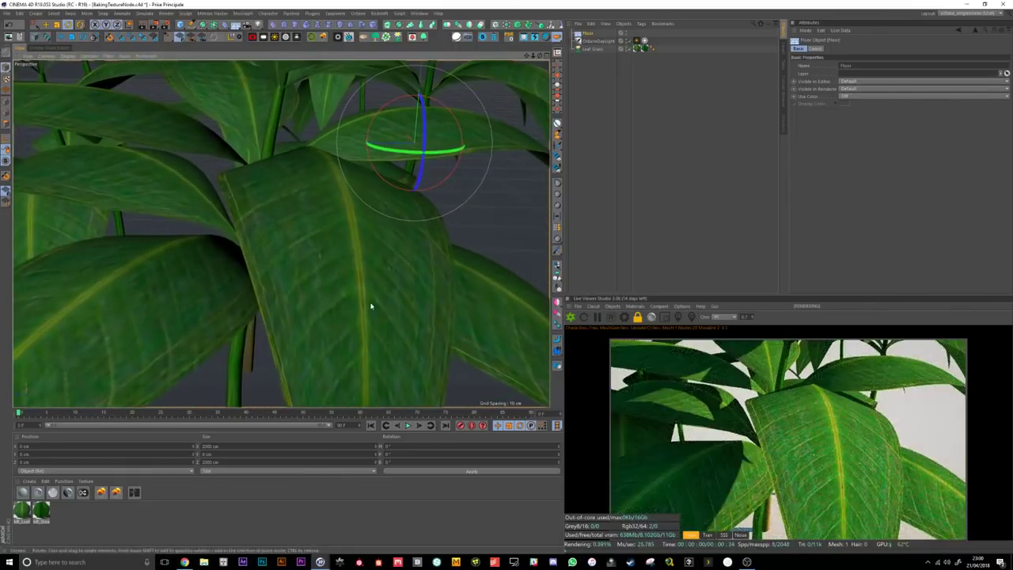
{"action": "left_click_drag", "start_coordinate": [371, 301], "coordinate": [394, 281], "text": "alt"}
{"action": "right_click_drag", "start_coordinate": [397, 271], "coordinate": [457, 267], "text": "alt"}
{"action": "left_click_drag", "start_coordinate": [282, 234], "coordinate": [376, 295], "text": "alt"}
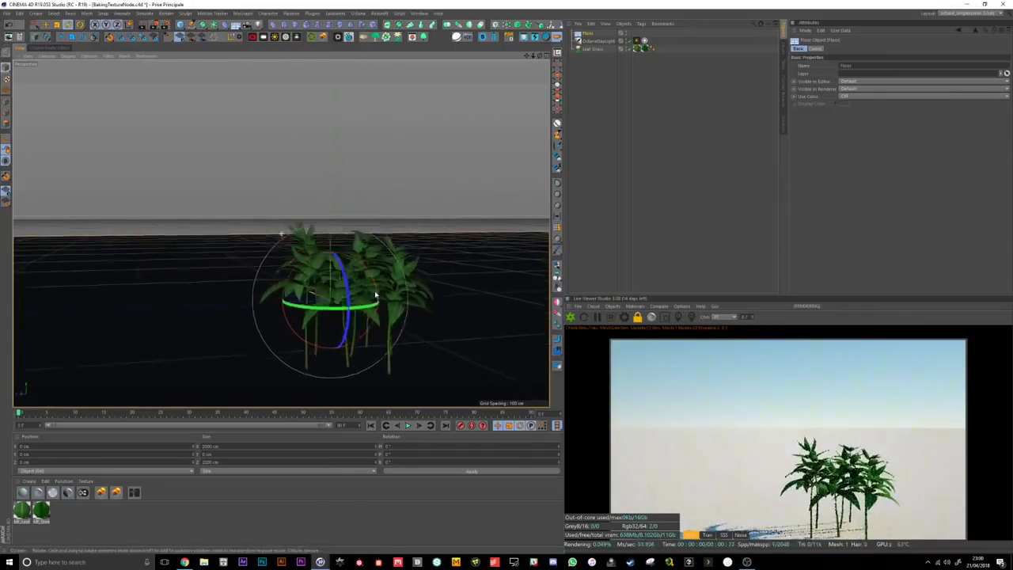
{"action": "right_click_drag", "start_coordinate": [375, 295], "coordinate": [459, 291], "text": "alt"}
Step: Open the leaf material of the Leaf Grass in the Octane Node Editor and spread out its texture and material nodes
{"action": "left_click", "coordinate": [594, 50]}
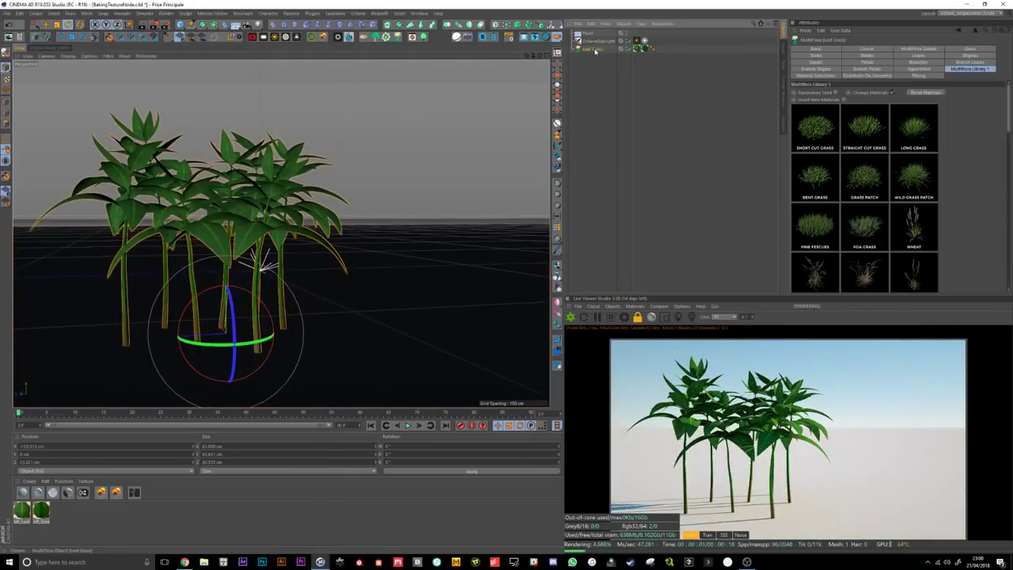
{"action": "key", "text": "o"}
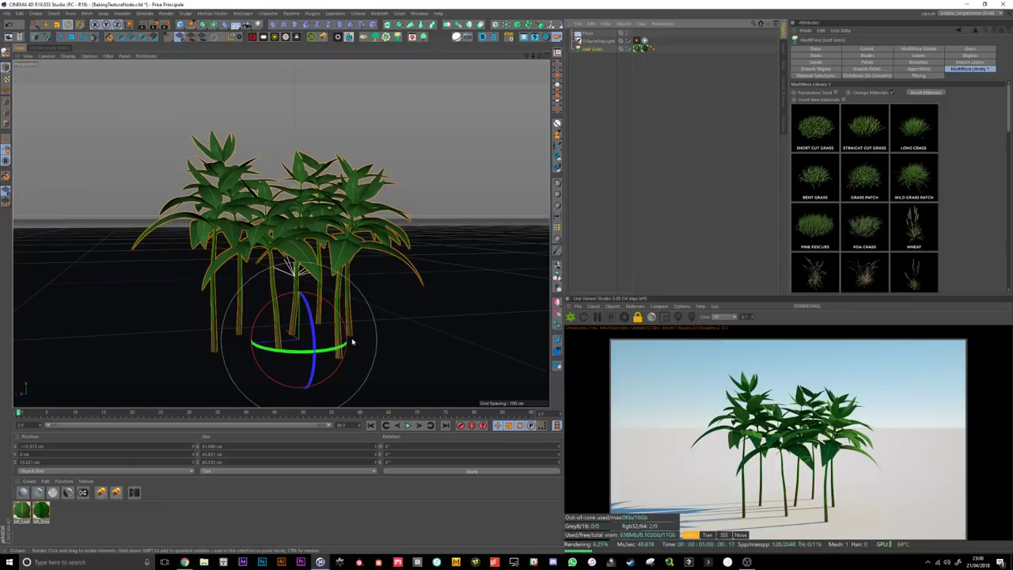
{"action": "left_click", "coordinate": [110, 522]}
{"action": "left_click", "coordinate": [23, 511]}
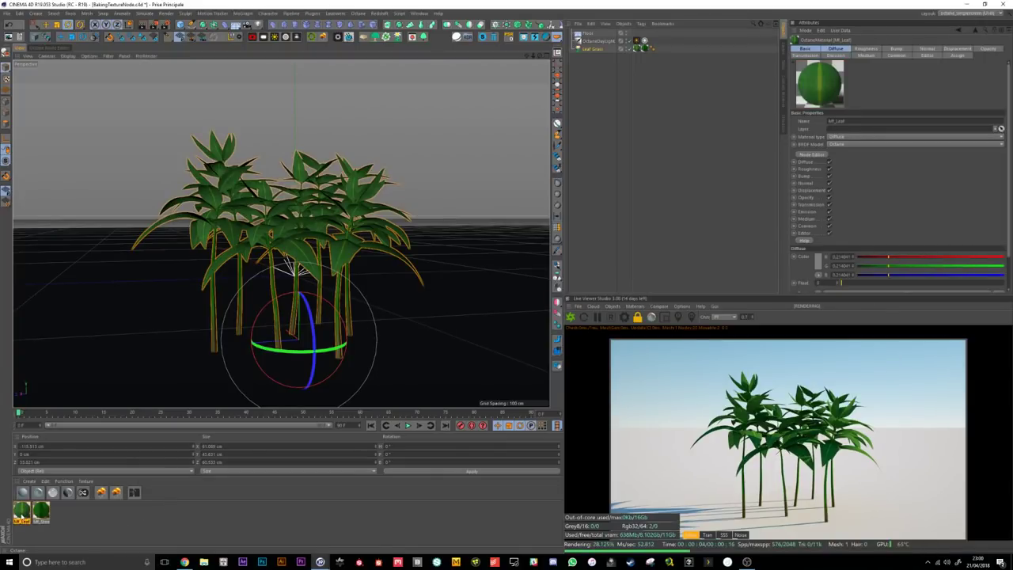
{"action": "left_click", "coordinate": [637, 307]}
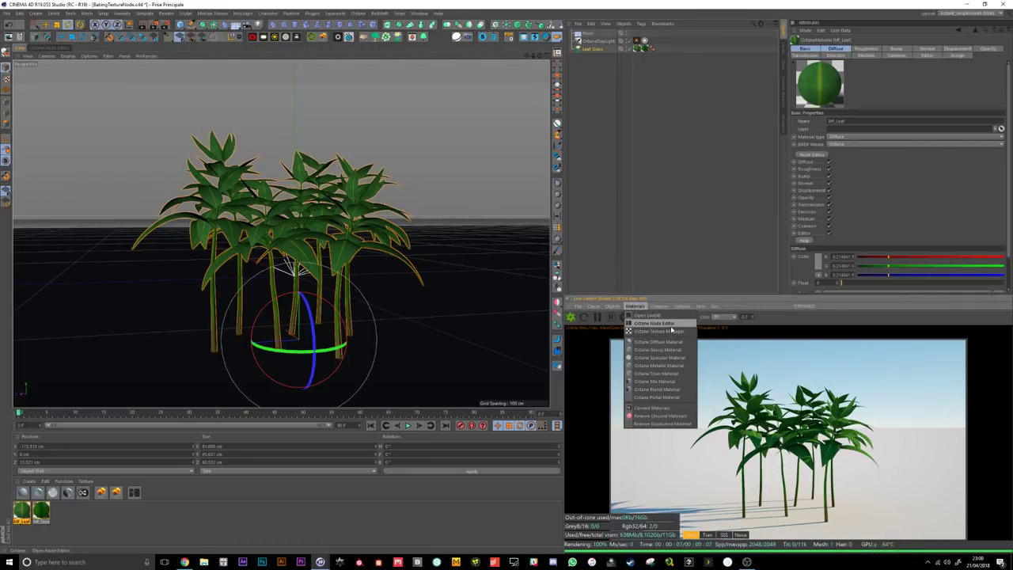
{"action": "left_click", "coordinate": [49, 49]}
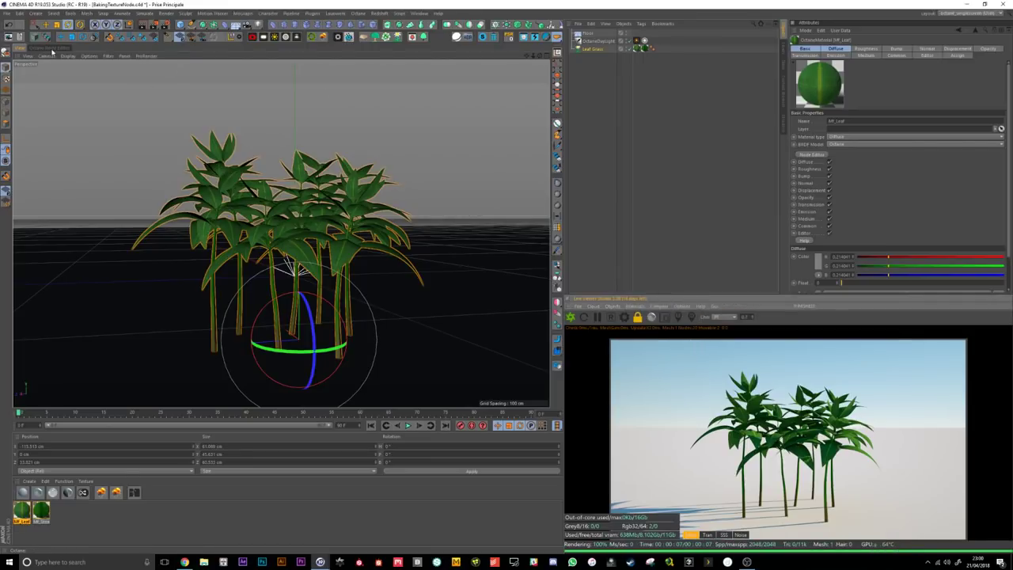
{"action": "left_click_drag", "start_coordinate": [314, 254], "coordinate": [172, 219]}
{"action": "left_click_drag", "start_coordinate": [358, 276], "coordinate": [348, 259]}
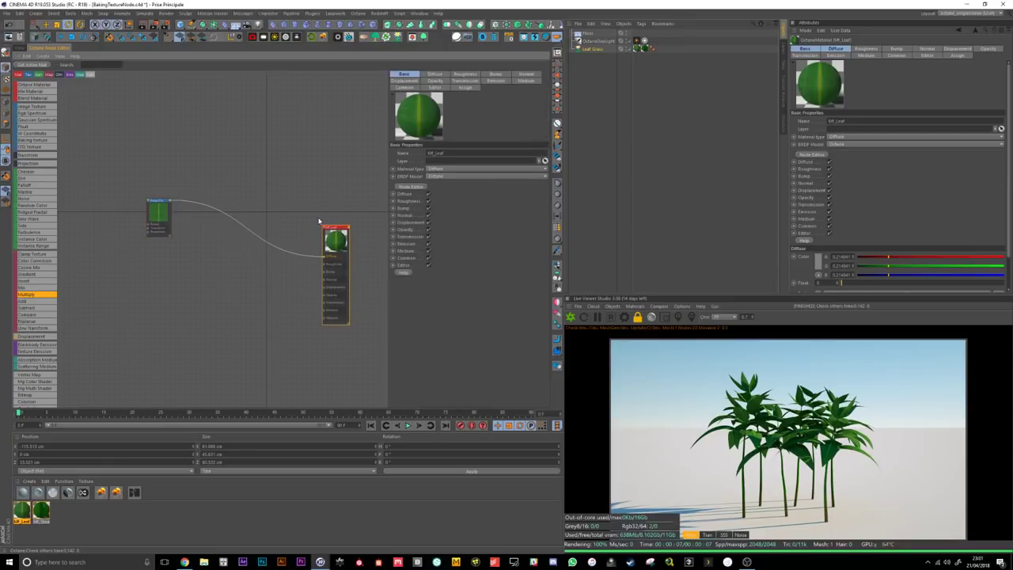
Step: Insert a Color Correction between the leaf texture and Diffuse, with gamma 1.2, slightly reduced saturation and a slightly negative hue
{"action": "left_click_drag", "start_coordinate": [38, 261], "coordinate": [246, 234]}
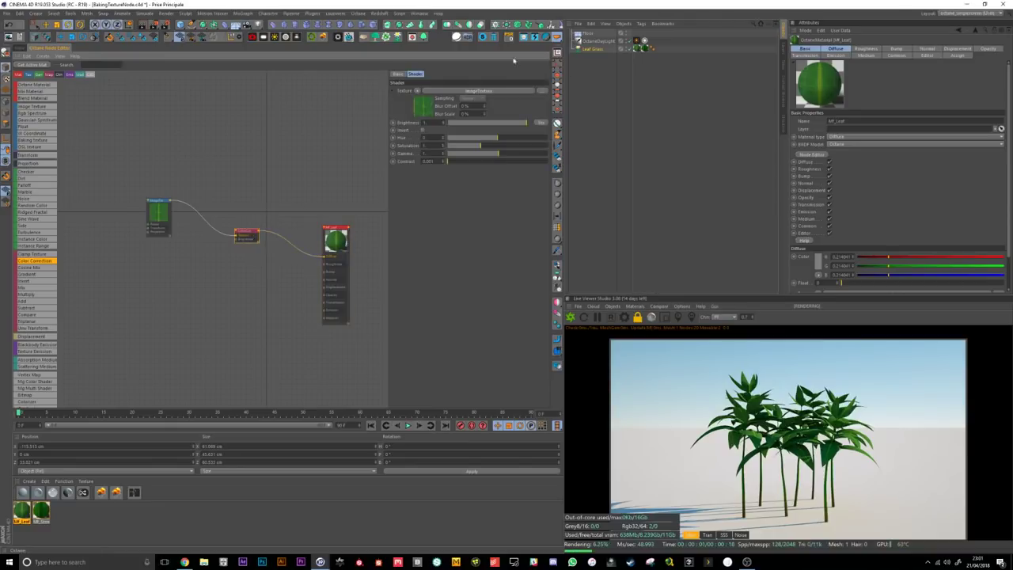
{"action": "left_click", "coordinate": [500, 154]}
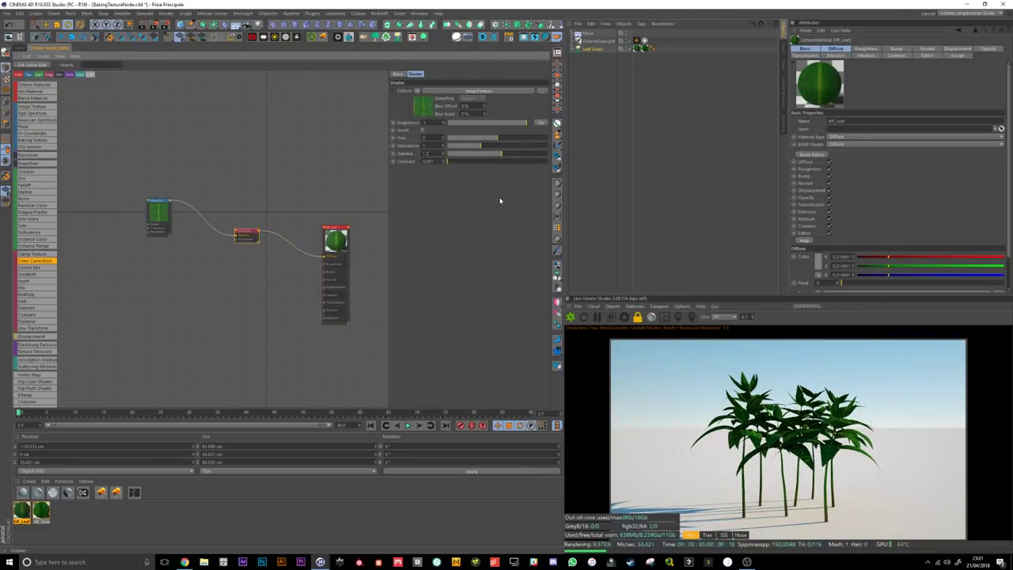
{"action": "left_click", "coordinate": [476, 147]}
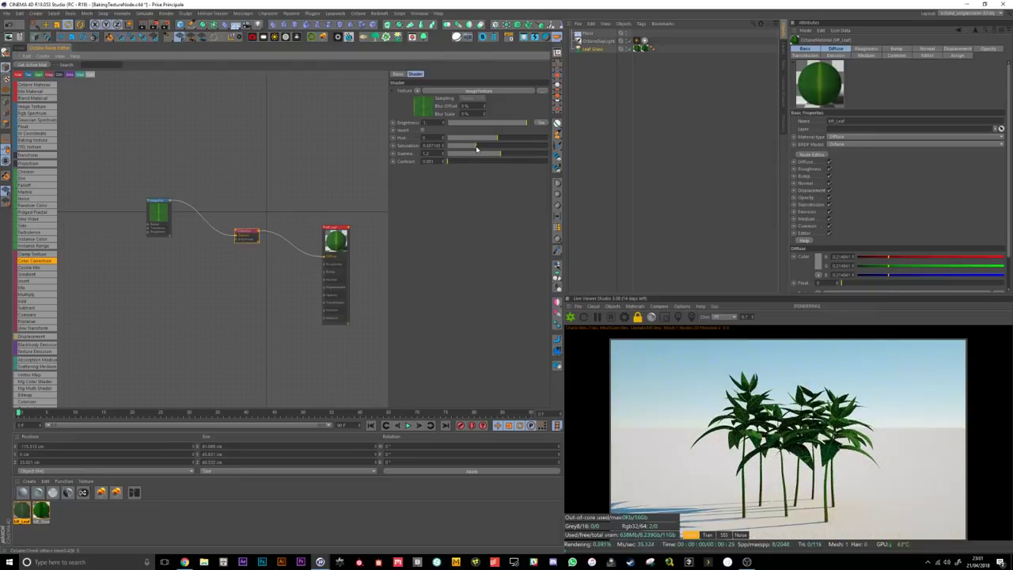
{"action": "left_click", "coordinate": [496, 139]}
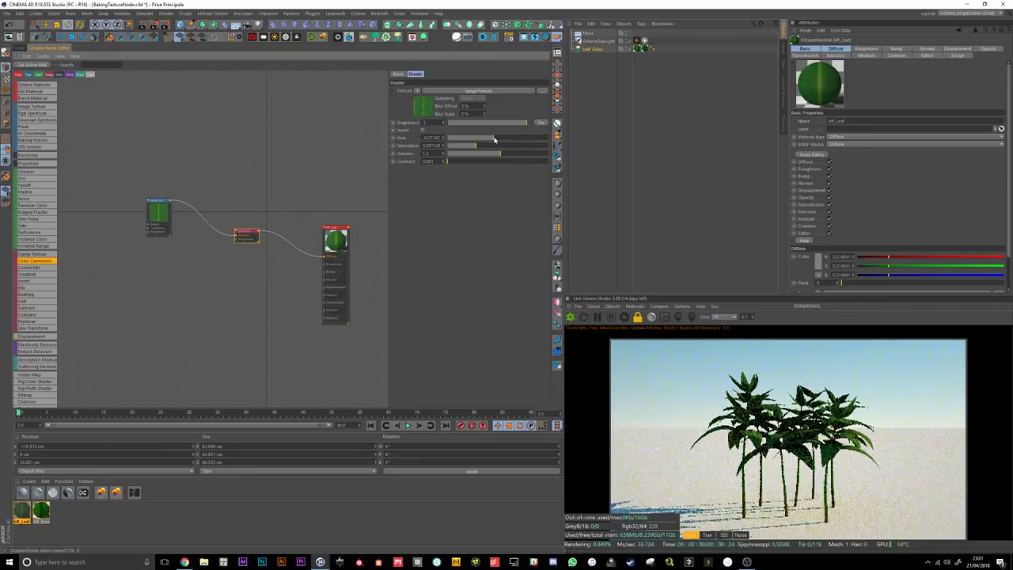
{"action": "left_click", "coordinate": [492, 139]}
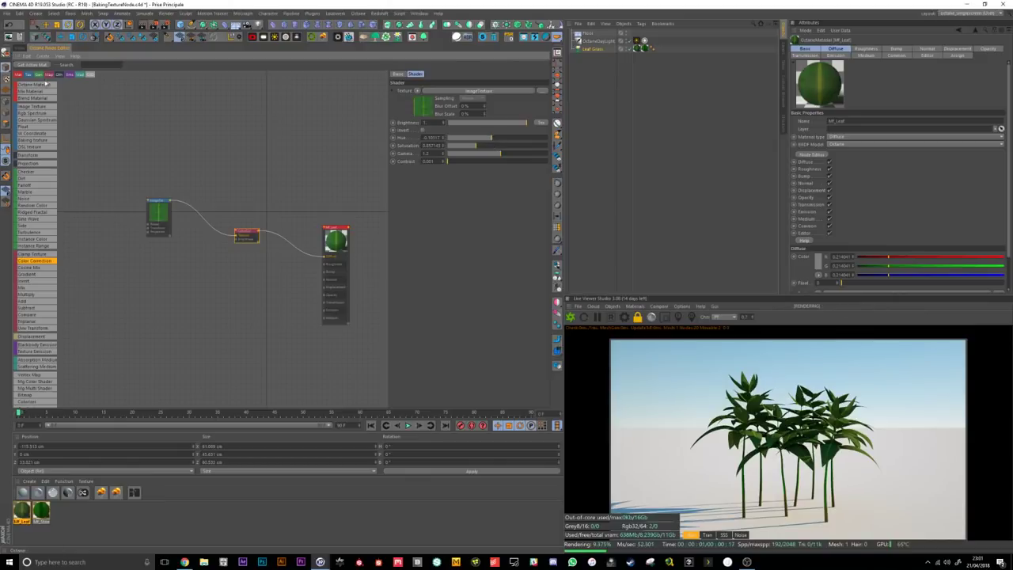
Step: Add a second Color Correction node to the leaf material and feed it from the first one
{"action": "left_click", "coordinate": [20, 49]}
{"action": "left_click_drag", "start_coordinate": [353, 222], "coordinate": [257, 235], "text": "alt"}
{"action": "right_click_drag", "start_coordinate": [257, 234], "coordinate": [360, 239], "text": "alt"}
{"action": "middle_click_drag", "start_coordinate": [360, 238], "coordinate": [352, 196], "text": "alt"}
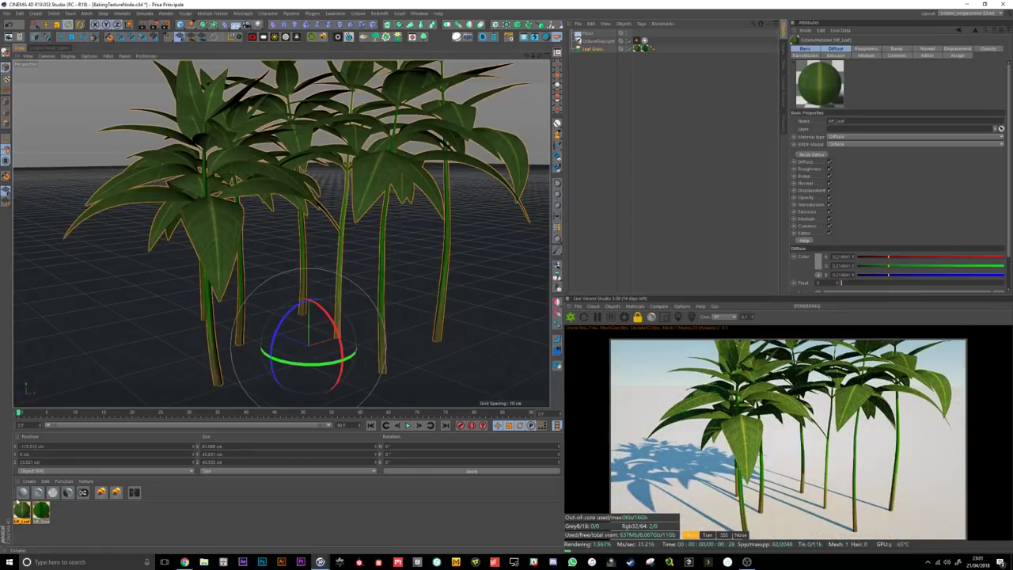
{"action": "left_click", "coordinate": [49, 48]}
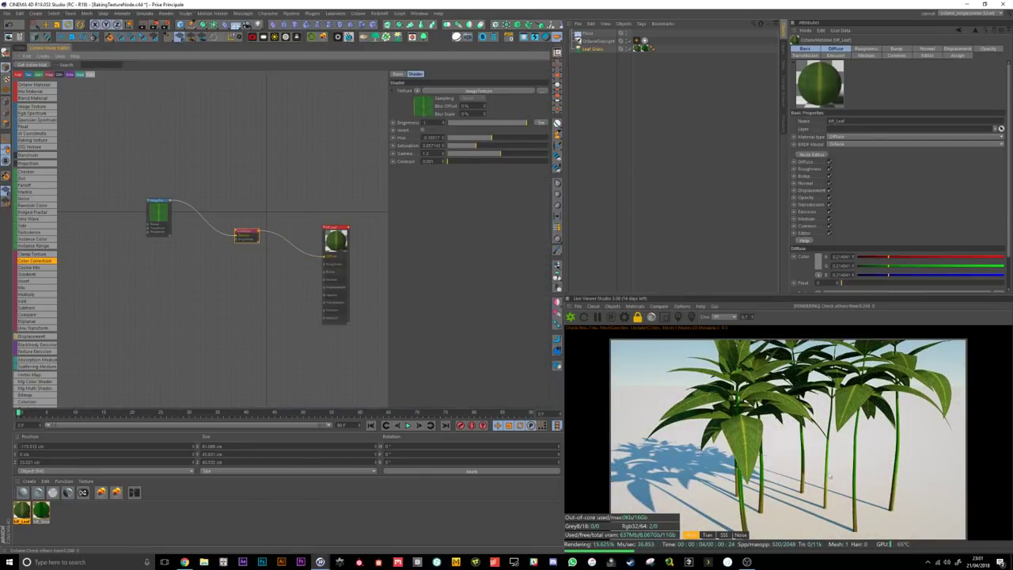
{"action": "left_click_drag", "start_coordinate": [247, 234], "coordinate": [245, 226]}
{"action": "left_click_drag", "start_coordinate": [333, 248], "coordinate": [333, 235]}
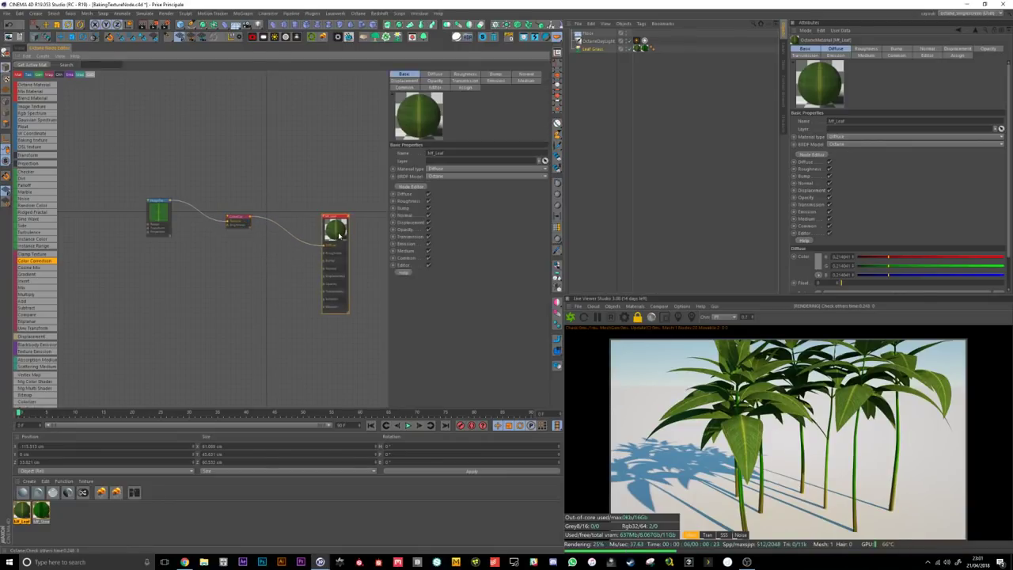
{"action": "left_click", "coordinate": [236, 220]}
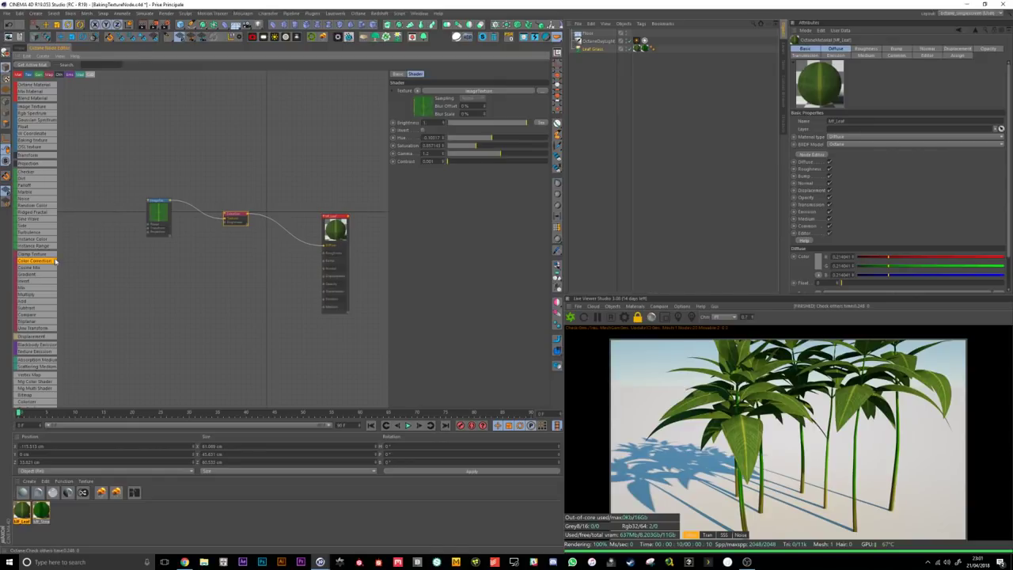
{"action": "key", "text": "ctrl+v"}
{"action": "left_click_drag", "start_coordinate": [248, 221], "coordinate": [259, 268]}
Step: Set the second Color Correction's saturation to 0 and contrast to 0.2, and connect it to the leaf material's Diffuse input
{"action": "left_click_drag", "start_coordinate": [463, 148], "coordinate": [358, 151]}
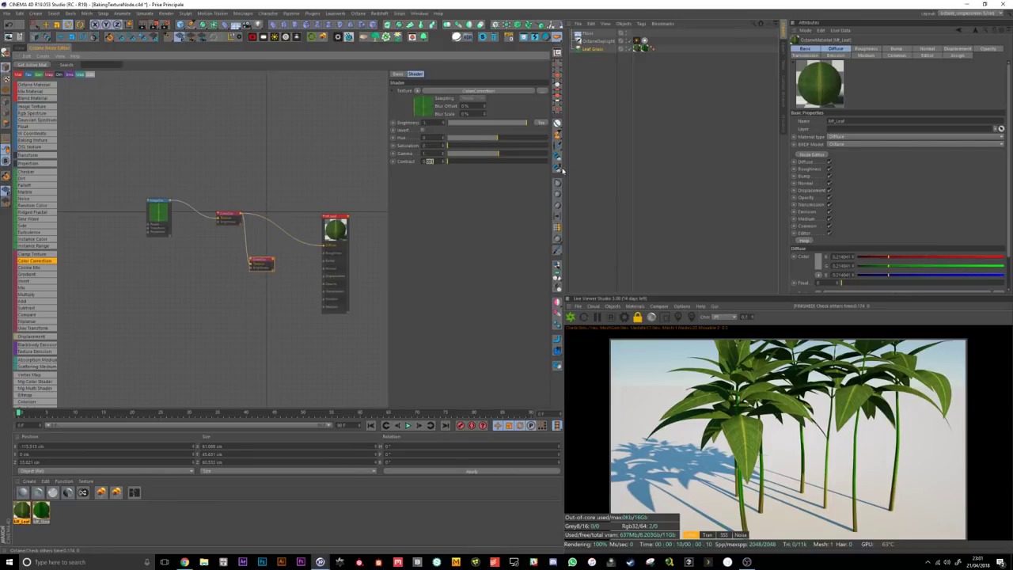
{"action": "type", "text": "2"}
{"action": "key", "text": "Return"}
{"action": "left_click_drag", "start_coordinate": [271, 262], "coordinate": [351, 213]}
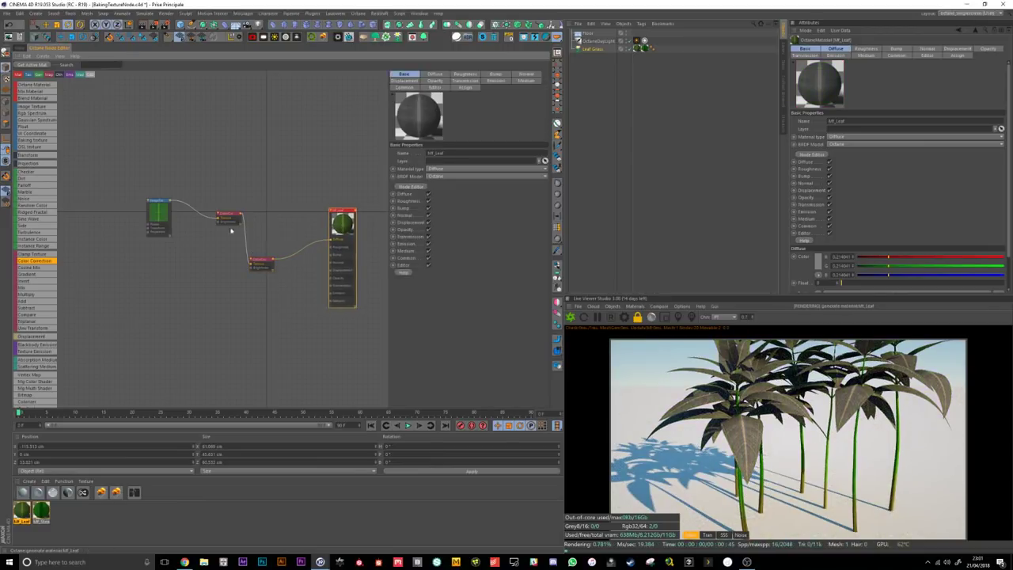
Step: Rearrange both Color Correction nodes and the leaf material node to leave space between them
{"action": "left_click_drag", "start_coordinate": [226, 222], "coordinate": [209, 230]}
{"action": "left_click_drag", "start_coordinate": [258, 264], "coordinate": [253, 262]}
{"action": "left_click_drag", "start_coordinate": [350, 214], "coordinate": [350, 204]}
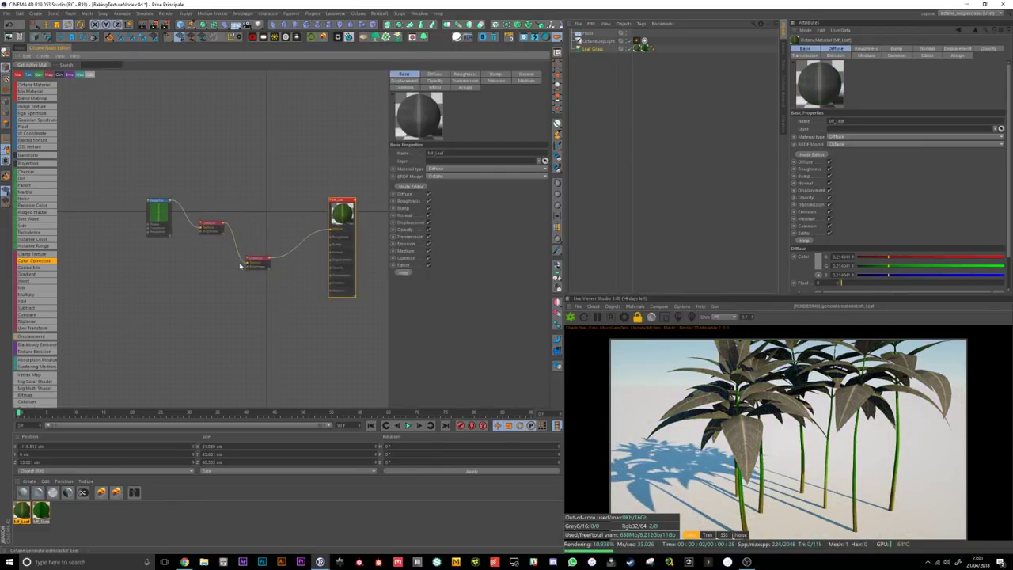
{"action": "left_click", "coordinate": [254, 262]}
{"action": "left_click_drag", "start_coordinate": [254, 262], "coordinate": [251, 258]}
{"action": "left_click_drag", "start_coordinate": [345, 212], "coordinate": [344, 207]}
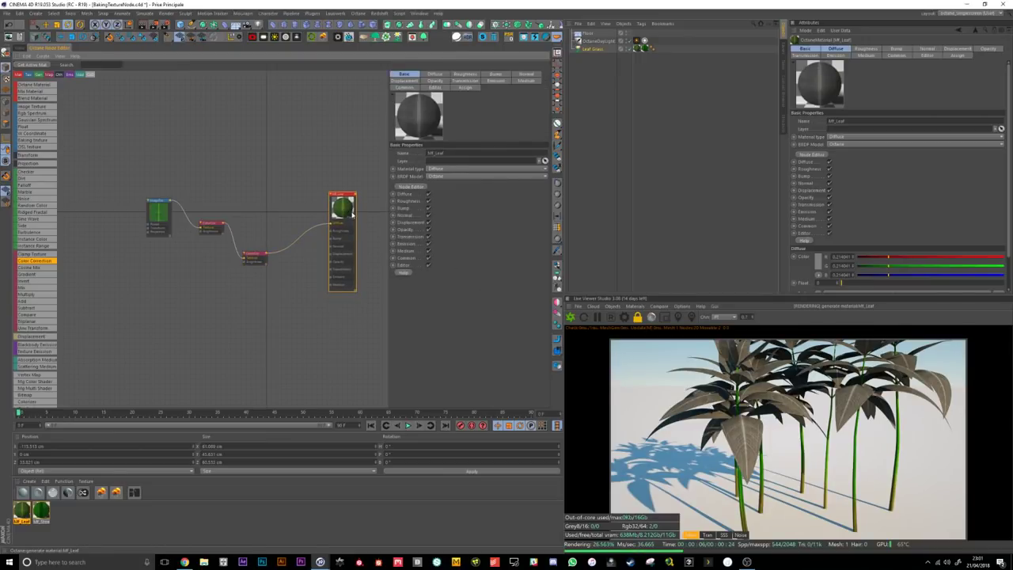
{"action": "left_click", "coordinate": [252, 256]}
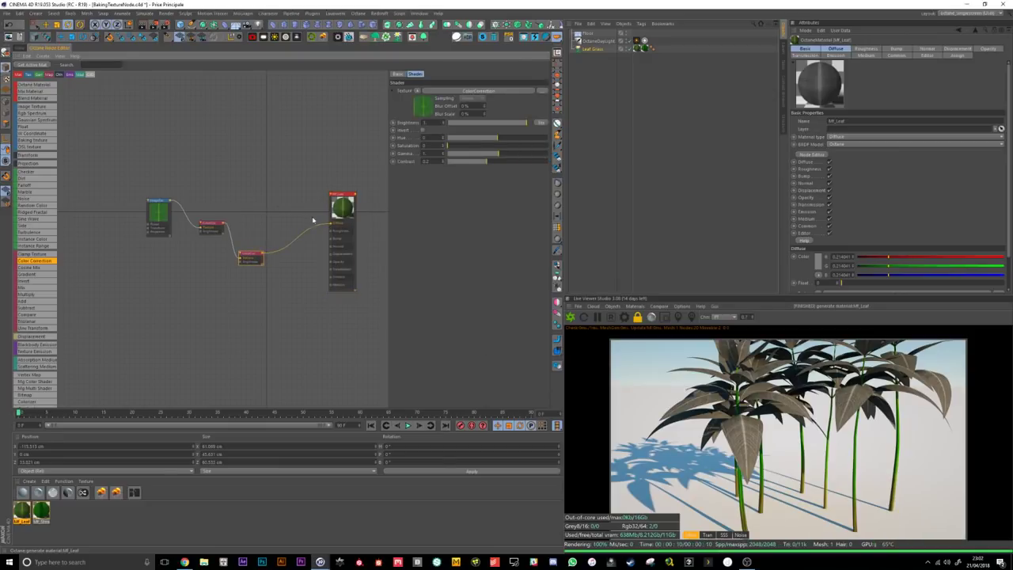
{"action": "left_click", "coordinate": [210, 228]}
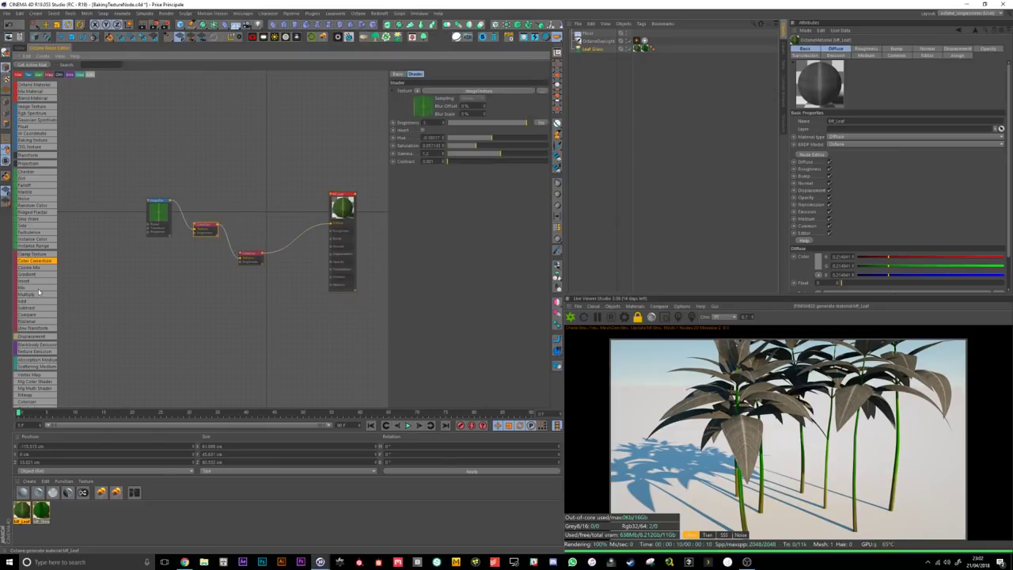
Step: Insert a Gradient node between the second Color Correction and the leaf material, and move its black and white knots slightly inward
{"action": "left_click_drag", "start_coordinate": [33, 274], "coordinate": [293, 243]}
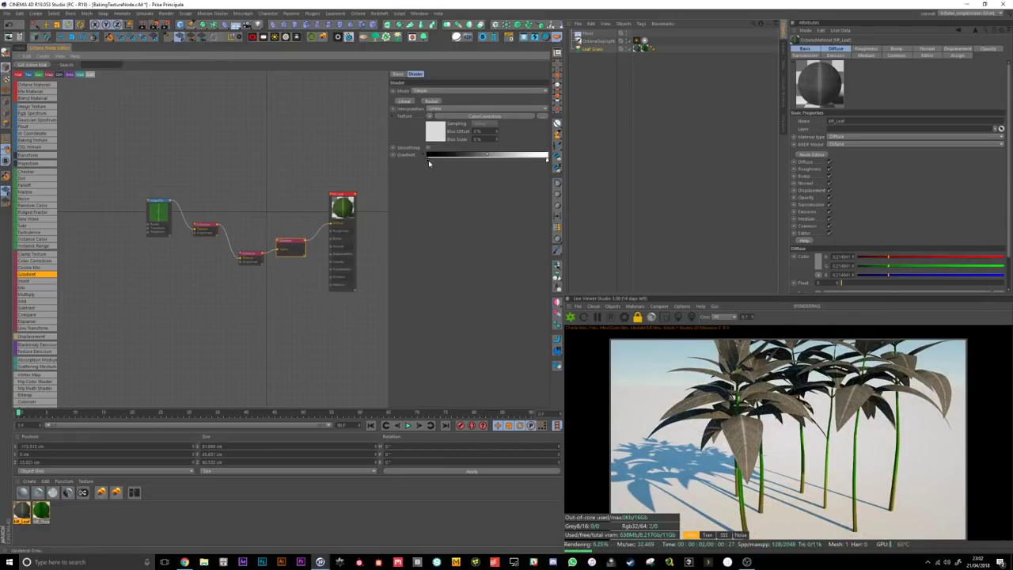
{"action": "left_click", "coordinate": [429, 161]}
{"action": "left_click_drag", "start_coordinate": [429, 161], "coordinate": [432, 159]}
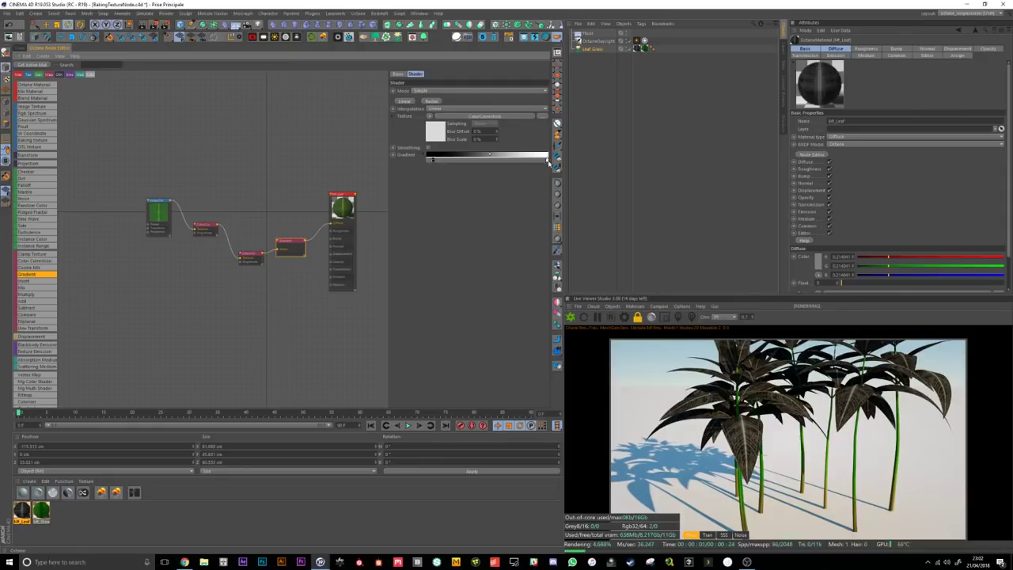
{"action": "left_click_drag", "start_coordinate": [546, 160], "coordinate": [535, 162]}
{"action": "double_click", "coordinate": [433, 160]}
{"action": "left_click_drag", "start_coordinate": [408, 179], "coordinate": [416, 180]}
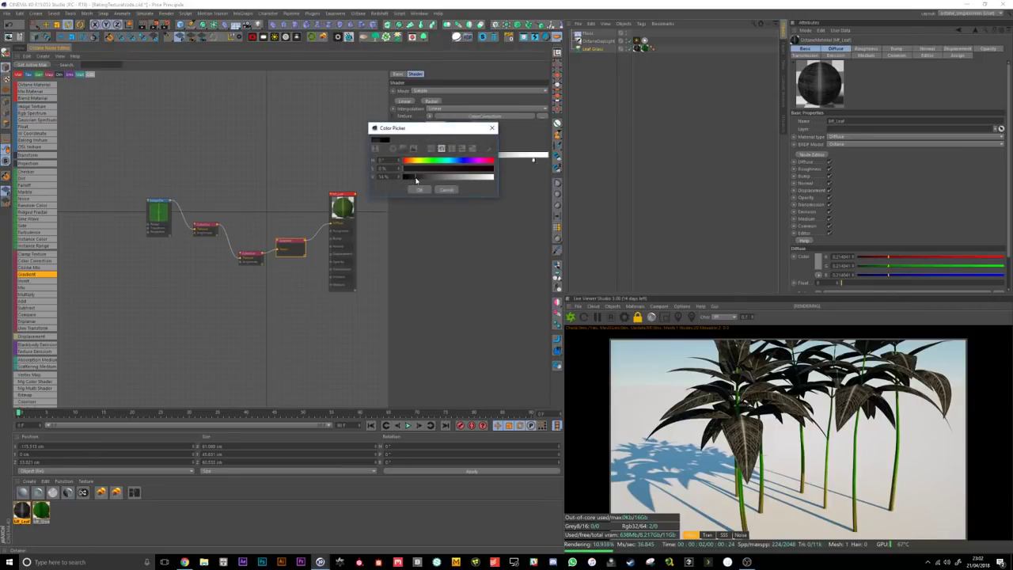
{"action": "left_click", "coordinate": [420, 190]}
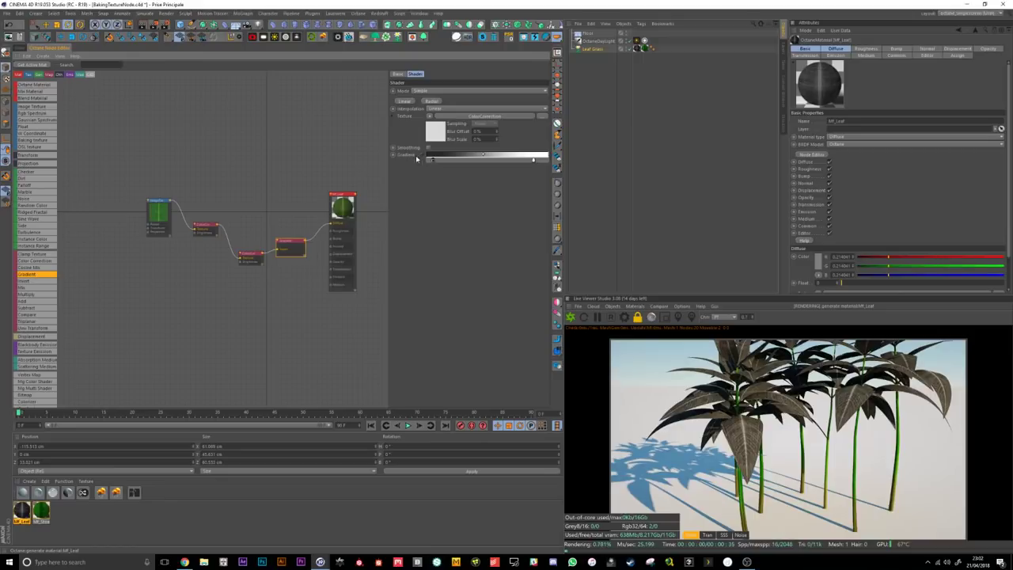
{"action": "double_click", "coordinate": [433, 161]}
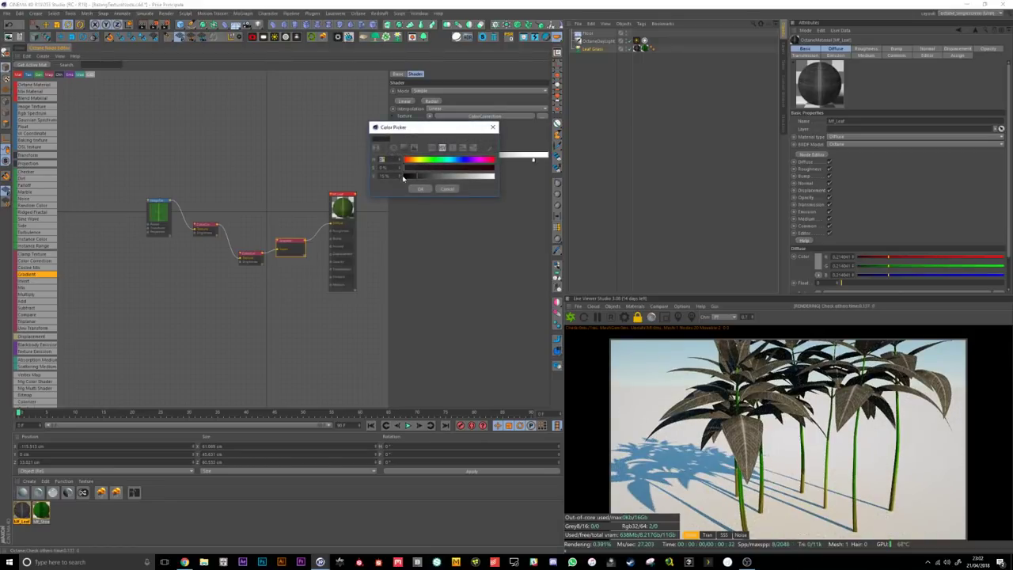
{"action": "left_click_drag", "start_coordinate": [399, 178], "coordinate": [339, 178]}
{"action": "key", "text": "Return"}
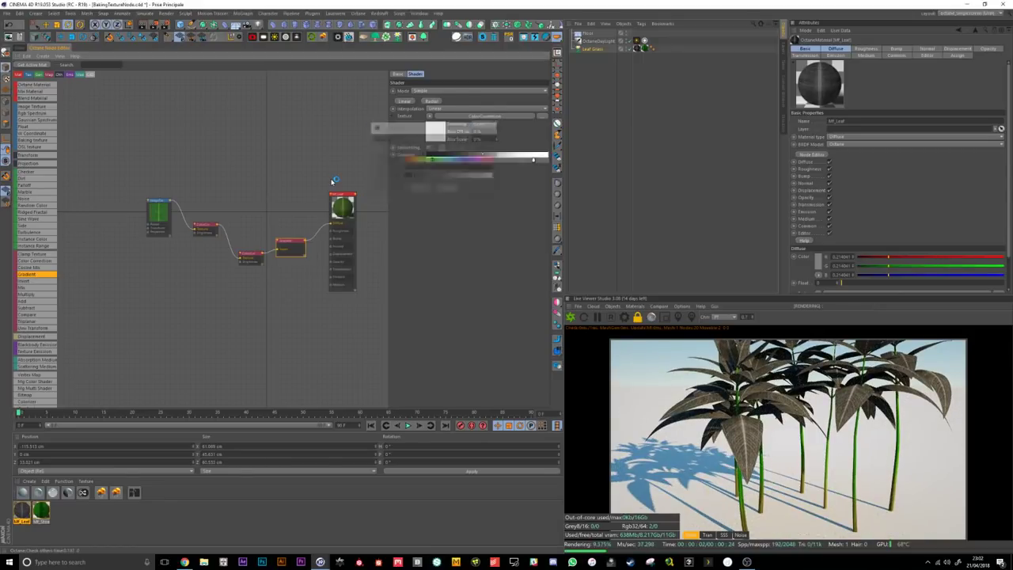
Step: Connect the Gradient to the leaf material's Bump input and the first Color Correction to its Diffuse input
{"action": "left_click", "coordinate": [302, 280]}
{"action": "left_click_drag", "start_coordinate": [346, 214], "coordinate": [353, 211]}
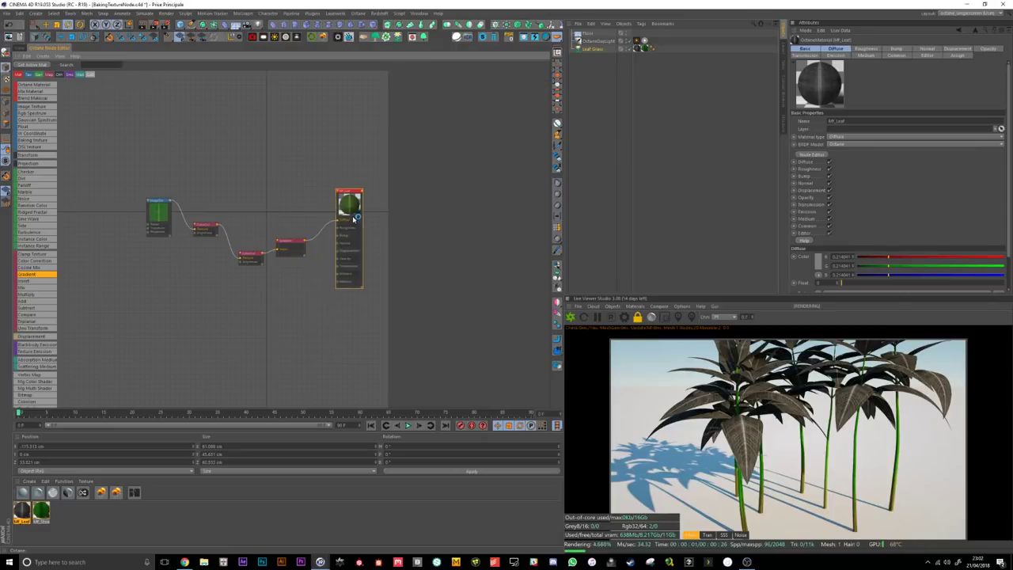
{"action": "left_click", "coordinate": [300, 243]}
{"action": "left_click_drag", "start_coordinate": [304, 246], "coordinate": [339, 239]}
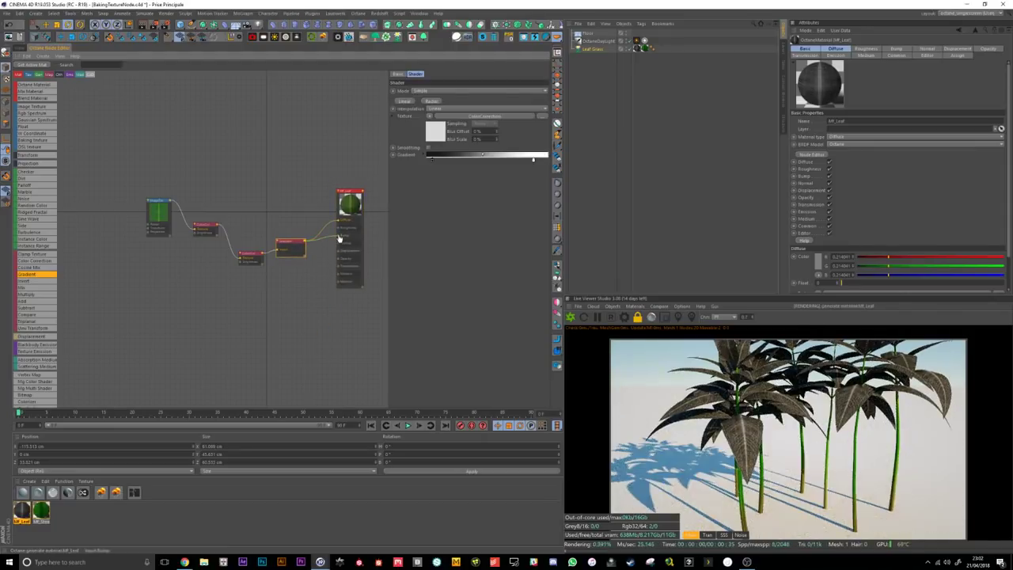
{"action": "left_click_drag", "start_coordinate": [169, 200], "coordinate": [339, 225]}
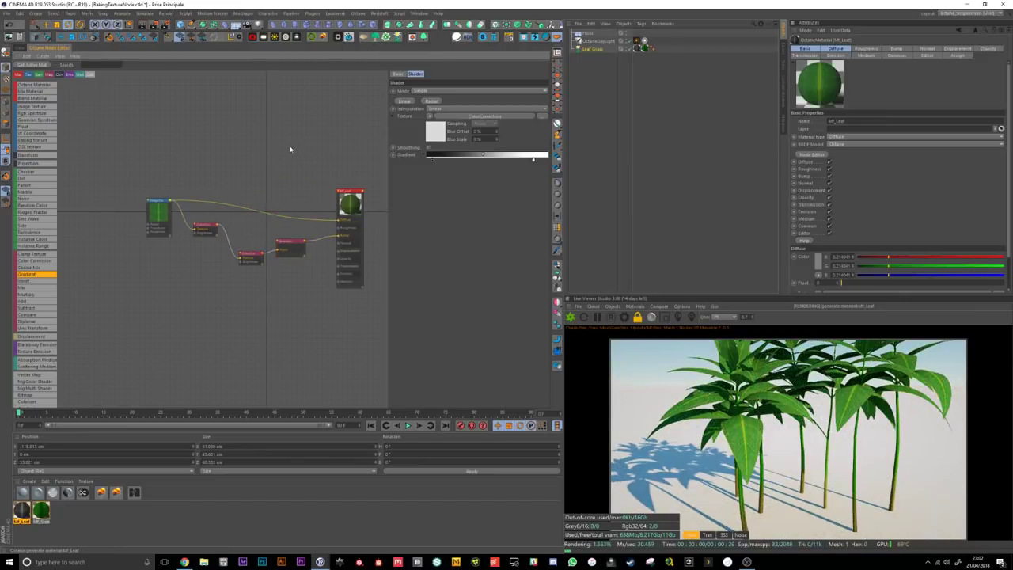
{"action": "left_click_drag", "start_coordinate": [219, 226], "coordinate": [341, 225]}
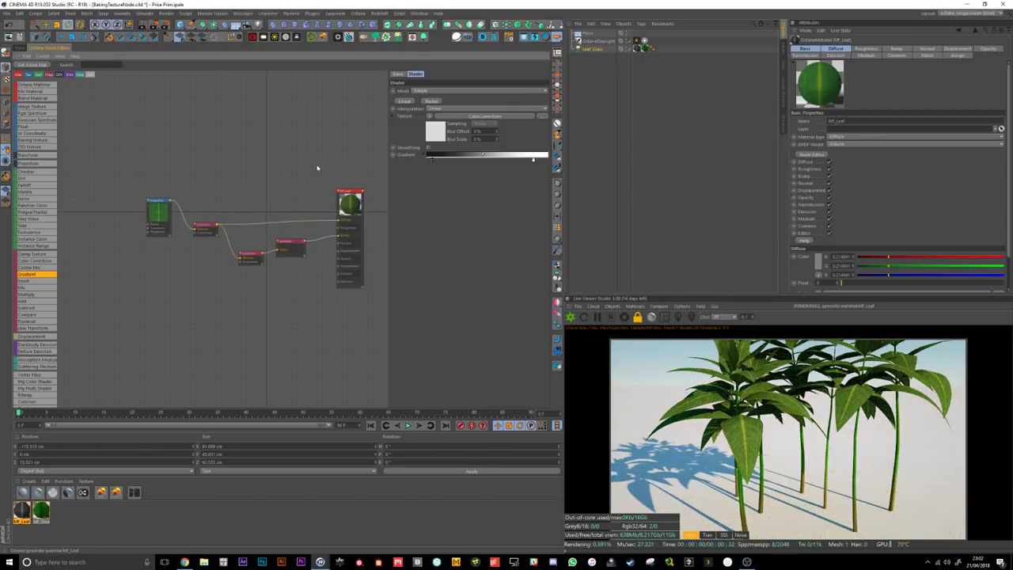
Step: Tidy the leaf material's node graph by repositioning the Color Correction, Gradient and material nodes closer to the texture's level
{"action": "left_click", "coordinate": [289, 196]}
{"action": "left_click_drag", "start_coordinate": [353, 207], "coordinate": [356, 200]}
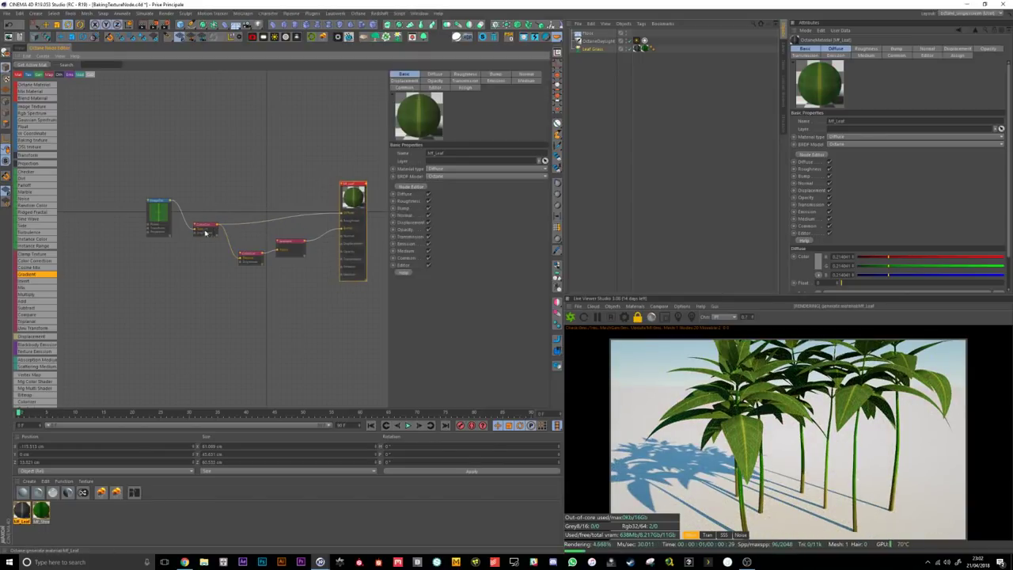
{"action": "left_click_drag", "start_coordinate": [205, 229], "coordinate": [220, 209]}
{"action": "left_click", "coordinate": [293, 244]}
{"action": "left_click_drag", "start_coordinate": [252, 259], "coordinate": [255, 250]}
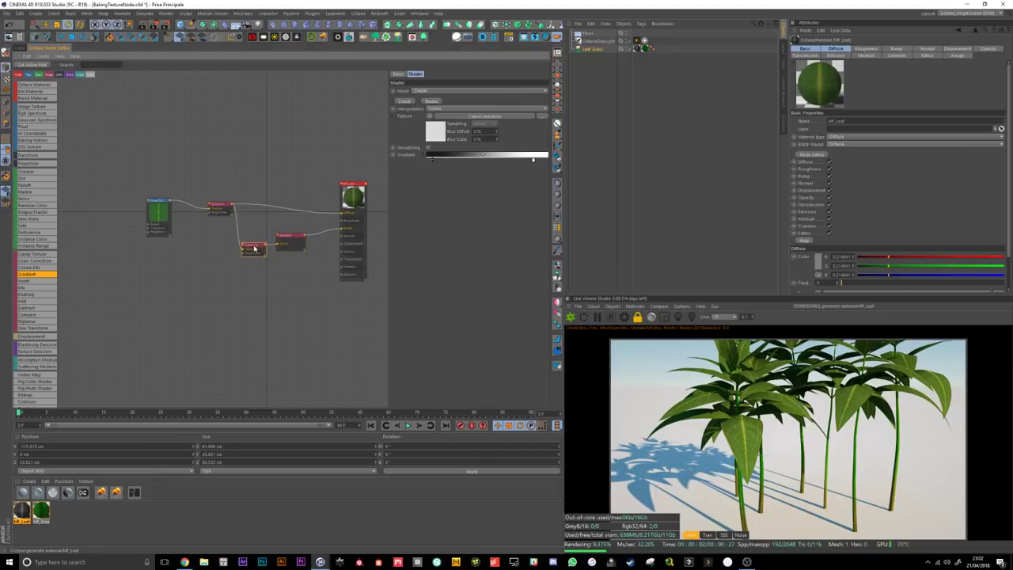
{"action": "left_click", "coordinate": [297, 242]}
{"action": "left_click_drag", "start_coordinate": [353, 203], "coordinate": [353, 198]}
{"action": "left_click_drag", "start_coordinate": [255, 247], "coordinate": [257, 236]}
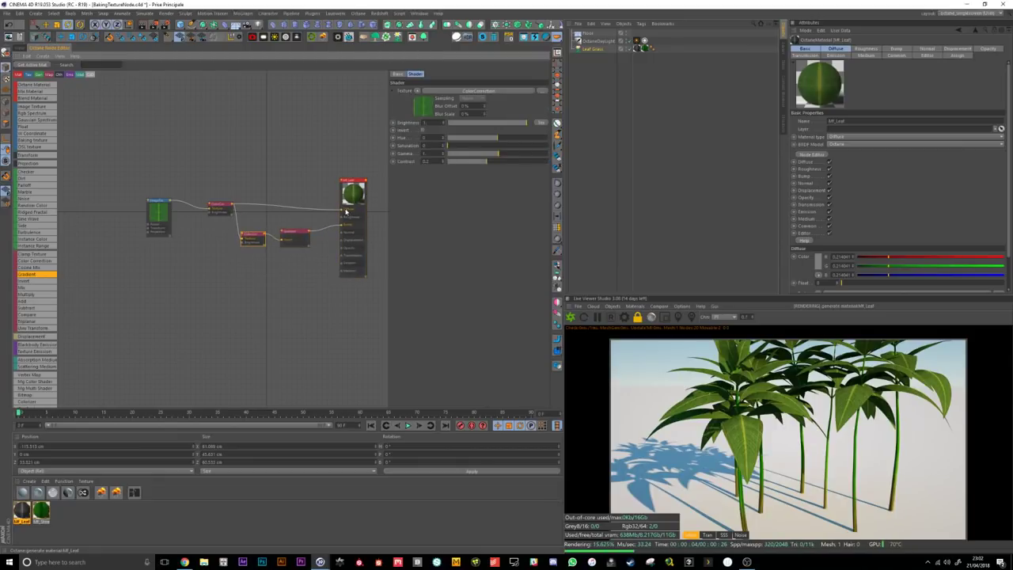
{"action": "left_click_drag", "start_coordinate": [351, 224], "coordinate": [350, 218]}
{"action": "scroll", "coordinate": [351, 230], "scroll_direction": "up", "scroll_amount": 3}
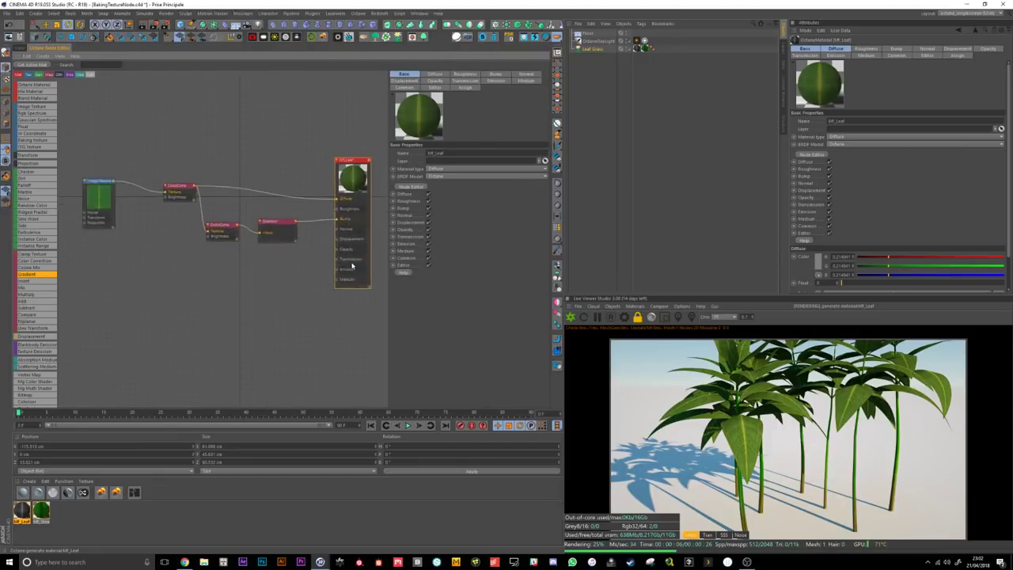
Step: Add a third Color Correction node fed by the first one and connect it to the leaf material's Transmission input
{"action": "middle_click_drag", "start_coordinate": [349, 256], "coordinate": [319, 260]}
{"action": "left_click", "coordinate": [188, 231]}
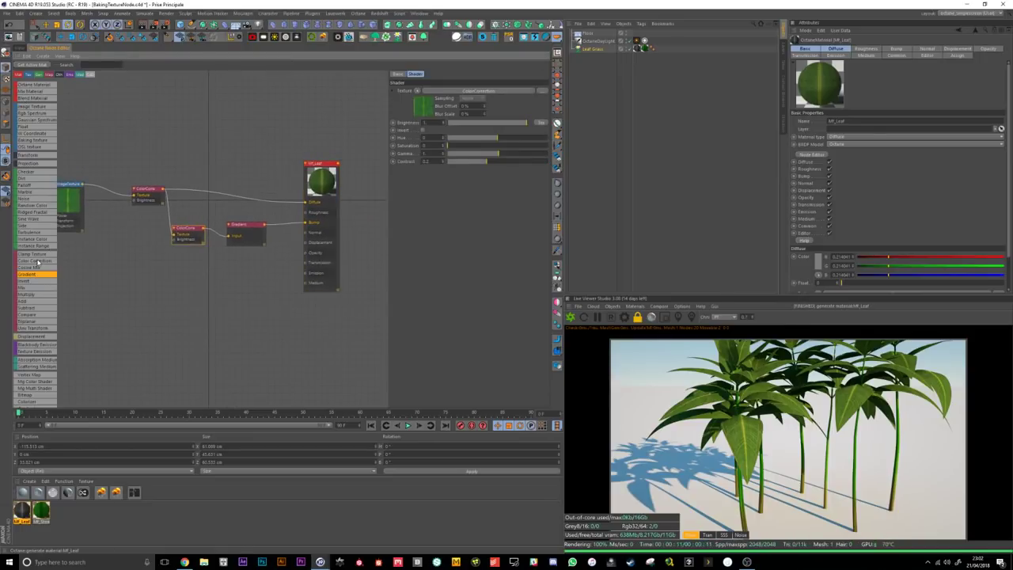
{"action": "left_click_drag", "start_coordinate": [38, 264], "coordinate": [174, 276]}
{"action": "left_click_drag", "start_coordinate": [183, 228], "coordinate": [189, 228]}
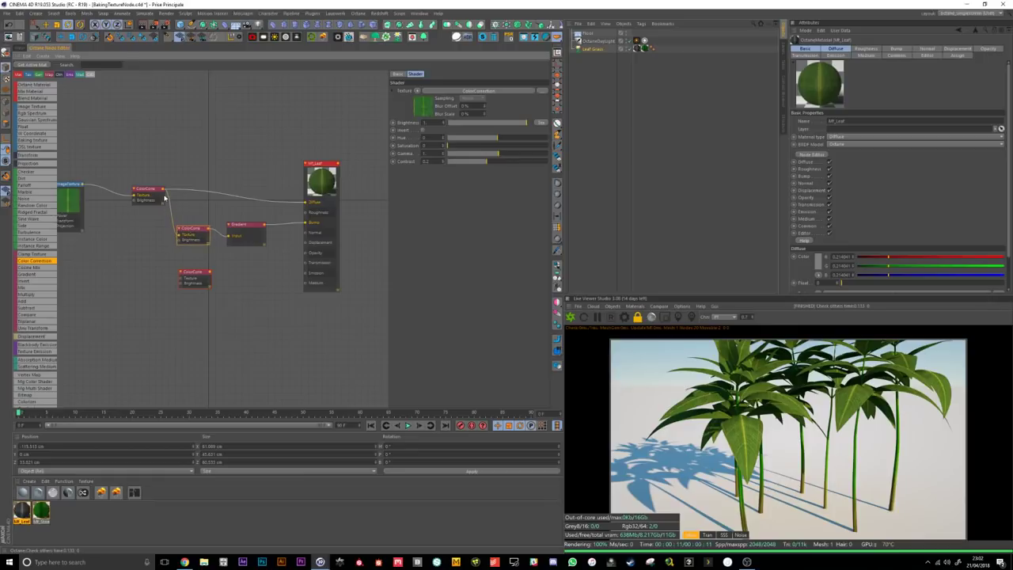
{"action": "left_click_drag", "start_coordinate": [163, 196], "coordinate": [307, 266]}
{"action": "left_click", "coordinate": [195, 275]}
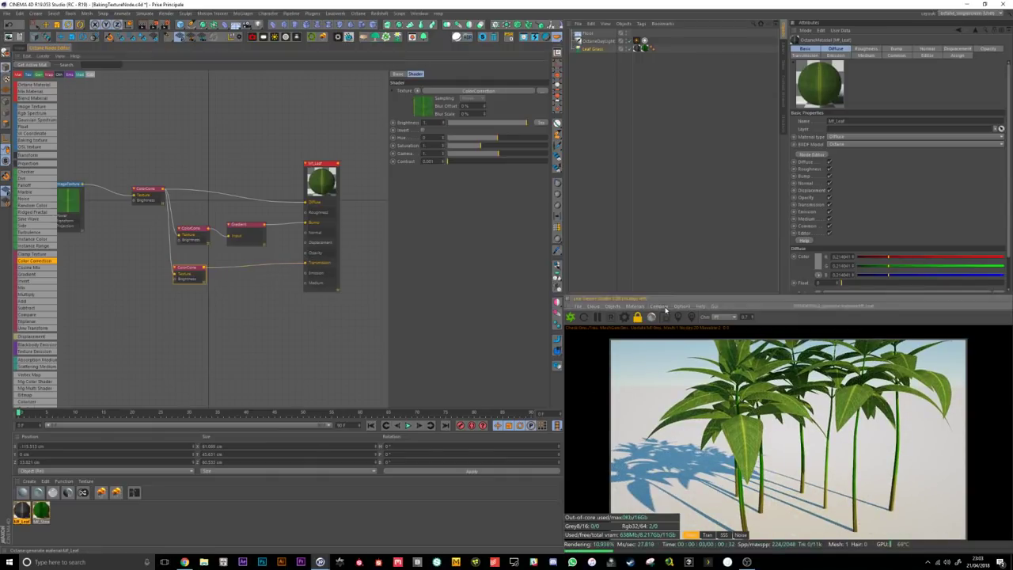
Step: Remove the third Color Correction's link to Transmission and restore it to compare the live render
{"action": "left_click", "coordinate": [269, 266]}
{"action": "key", "text": "Delete"}
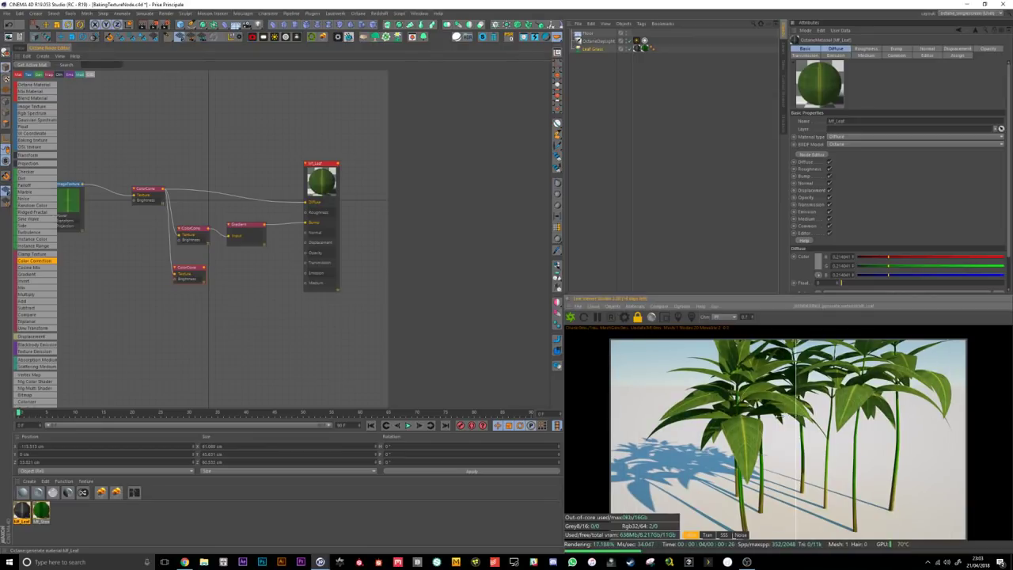
{"action": "left_click_drag", "start_coordinate": [204, 268], "coordinate": [307, 263]}
Step: Reframe the perspective view to show the whole group of plants from a low angle in the live render
{"action": "left_click", "coordinate": [637, 306]}
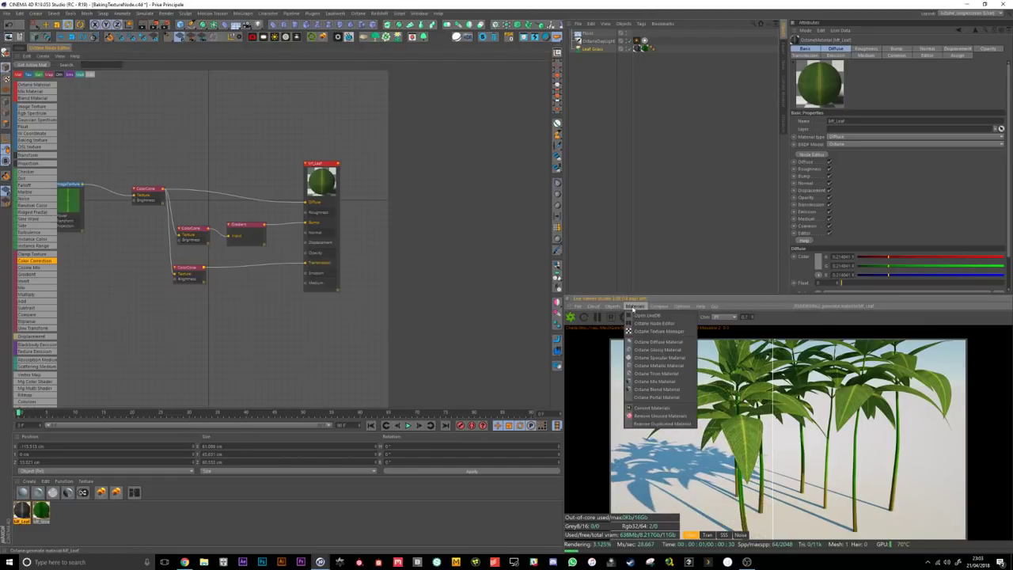
{"action": "left_click", "coordinate": [665, 323]}
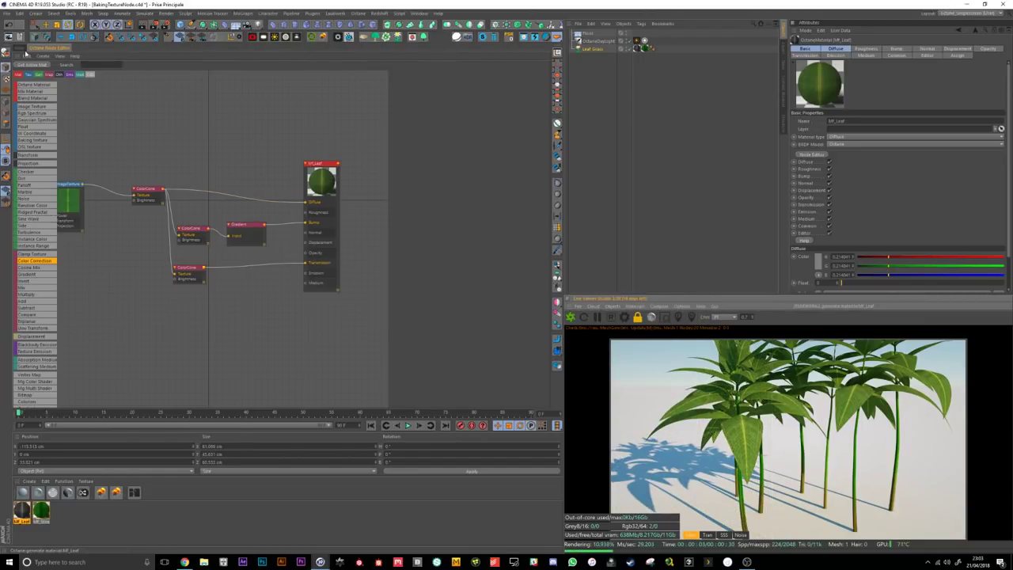
{"action": "left_click", "coordinate": [22, 49]}
{"action": "right_click_drag", "start_coordinate": [408, 206], "coordinate": [390, 209], "text": "alt"}
{"action": "left_click_drag", "start_coordinate": [390, 208], "coordinate": [371, 245], "text": "alt"}
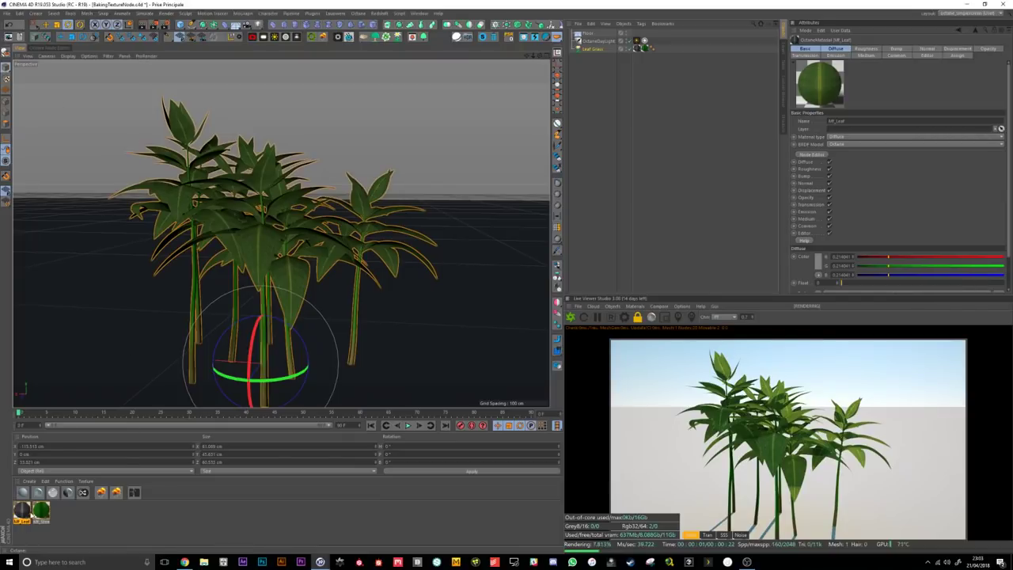
Step: Set the gamma of the Color Correction feeding Transmission to 0.9
{"action": "left_click", "coordinate": [55, 51]}
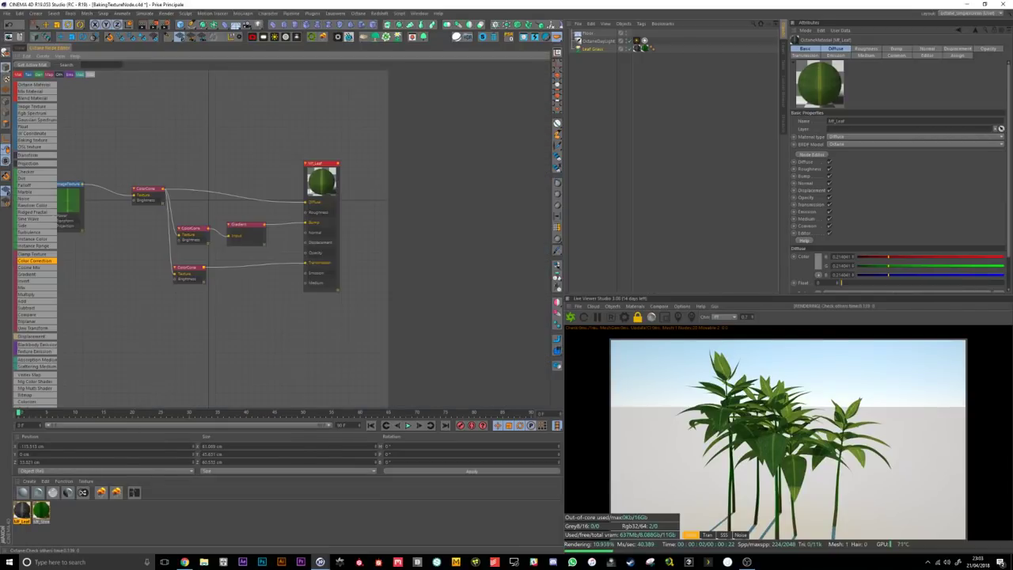
{"action": "left_click", "coordinate": [198, 273]}
{"action": "left_click_drag", "start_coordinate": [500, 159], "coordinate": [487, 154]}
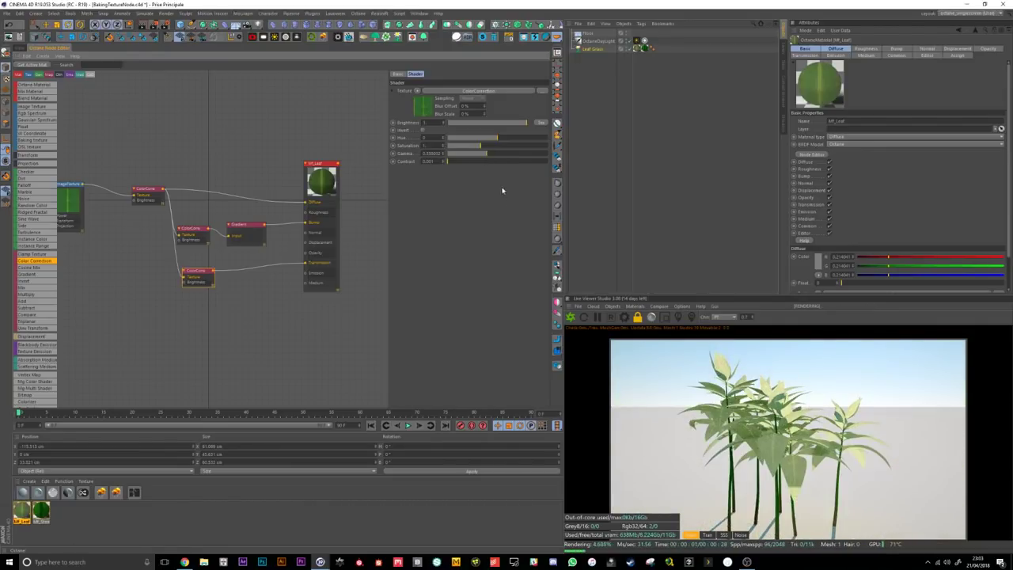
{"action": "left_click", "coordinate": [497, 154]}
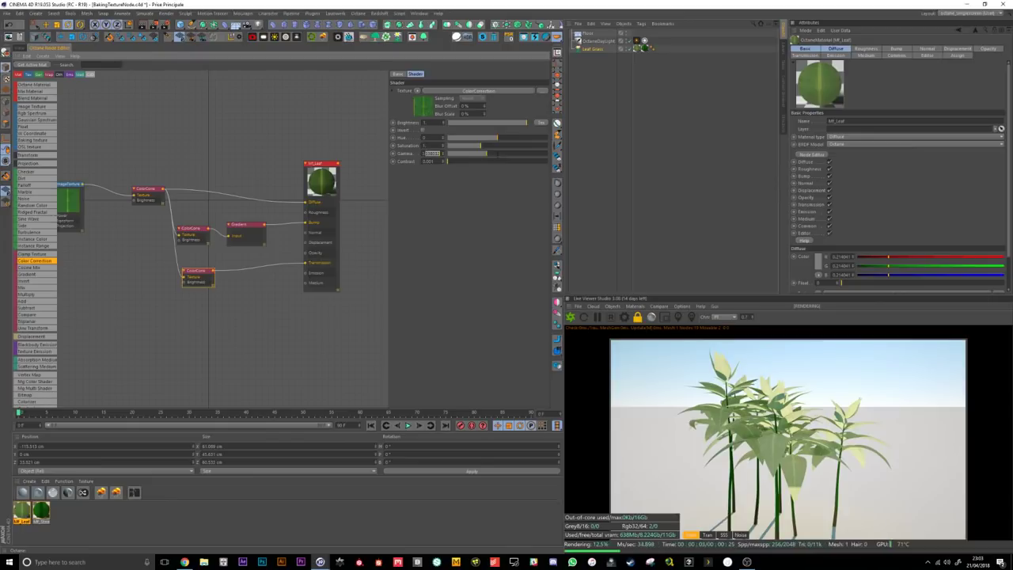
{"action": "type", "text": "0.3"}
{"action": "key", "text": "Return"}
Step: Insert a Multiply node between the third Color Correction and Transmission, and feed a Float texture into its second input
{"action": "left_click", "coordinate": [339, 192]}
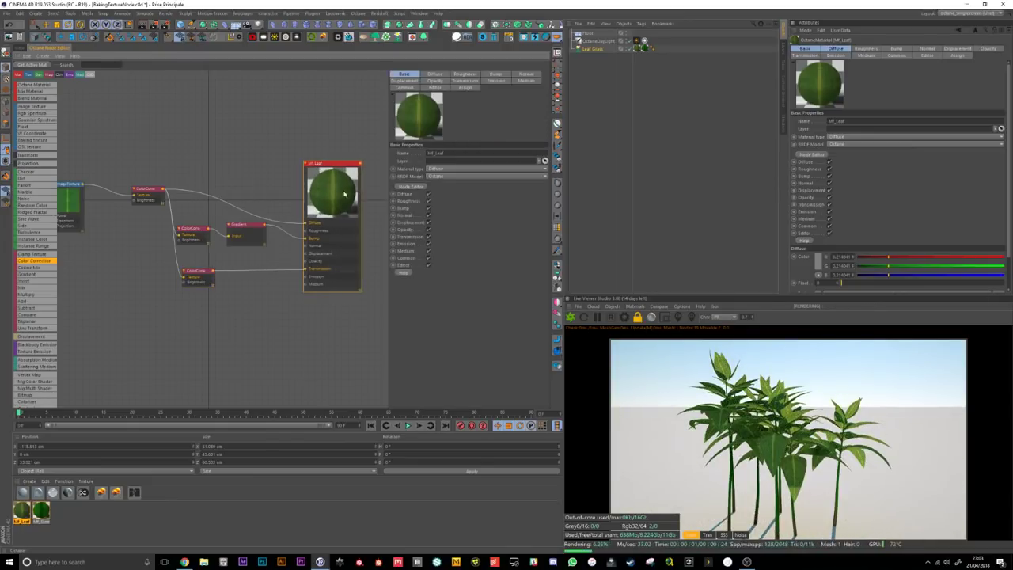
{"action": "left_click_drag", "start_coordinate": [317, 204], "coordinate": [314, 195]}
{"action": "left_click_drag", "start_coordinate": [357, 281], "coordinate": [339, 288]}
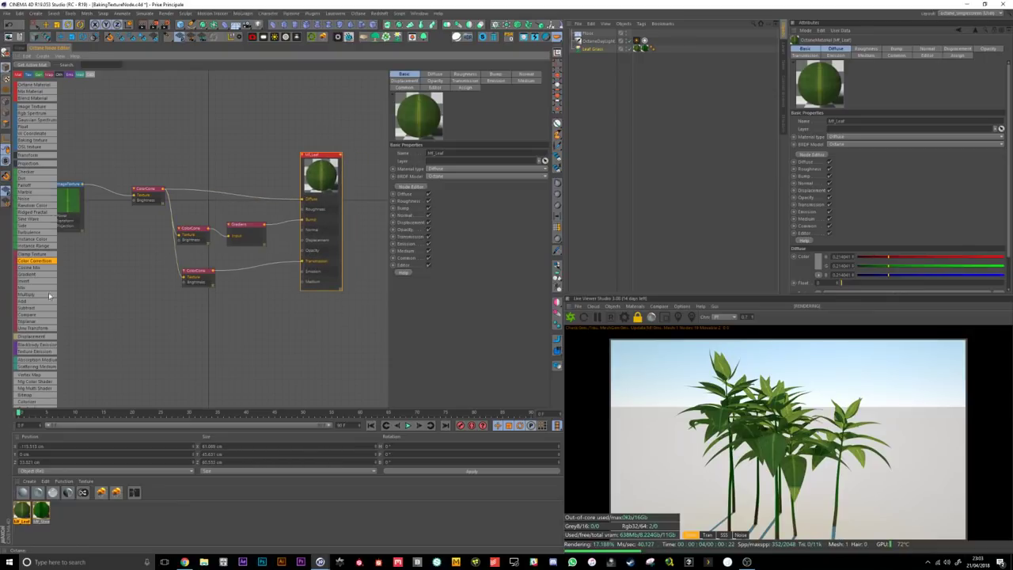
{"action": "left_click_drag", "start_coordinate": [33, 294], "coordinate": [266, 271]}
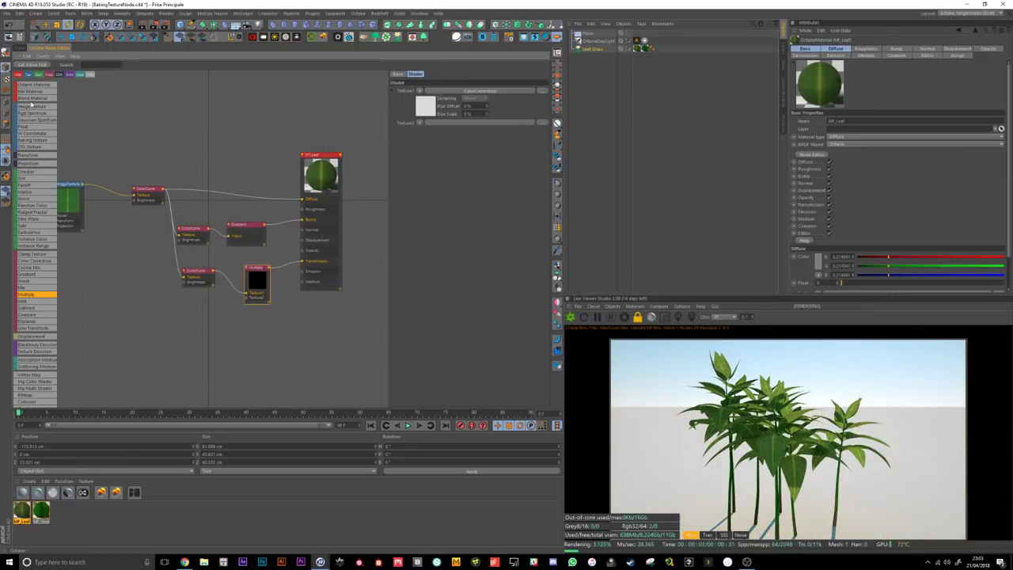
{"action": "left_click_drag", "start_coordinate": [36, 126], "coordinate": [209, 312]}
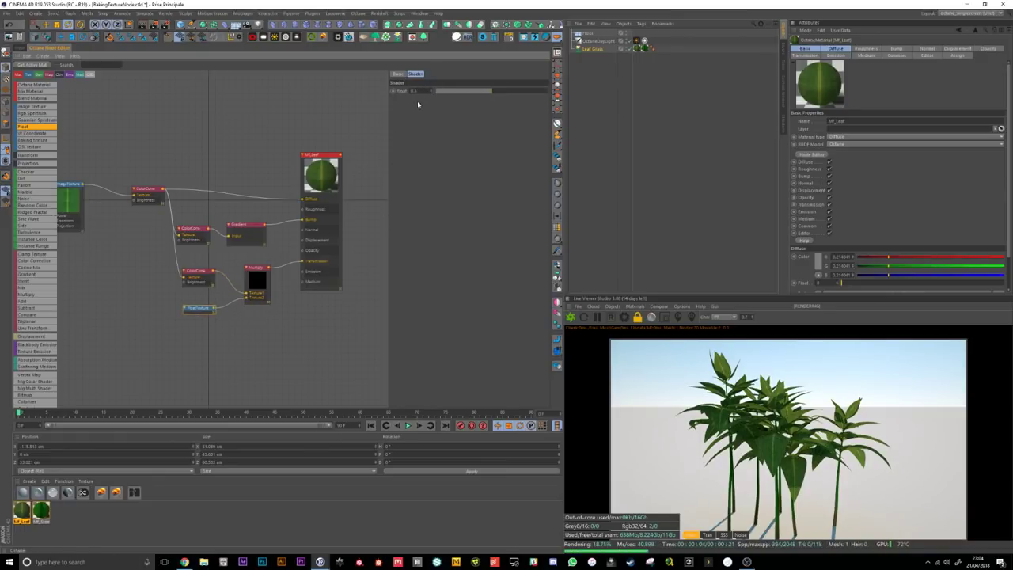
Step: Try Float texture values of 1 and higher, such as 2, to judge the leaves' transmission strength
{"action": "left_click", "coordinate": [324, 348]}
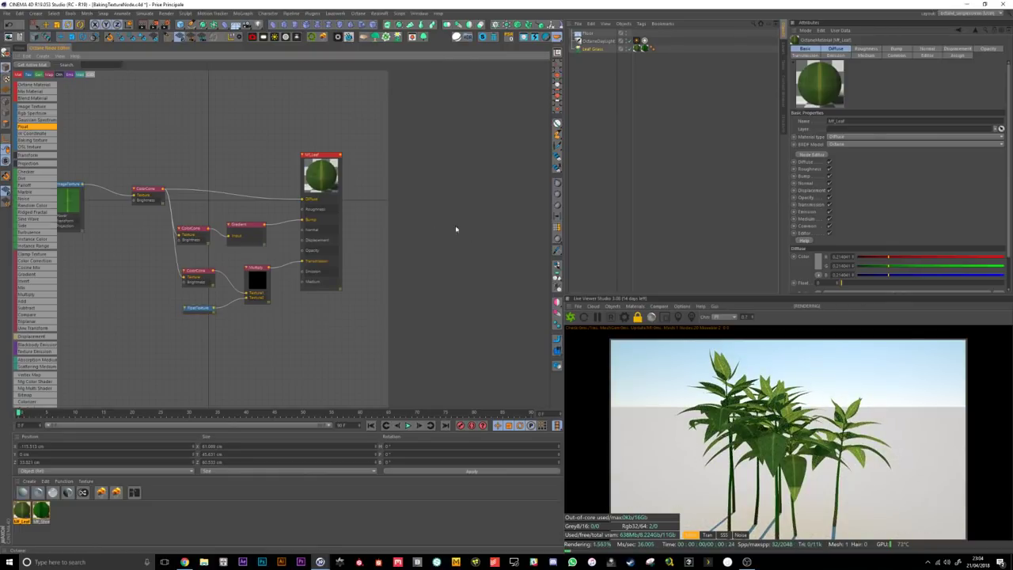
{"action": "left_click", "coordinate": [197, 307]}
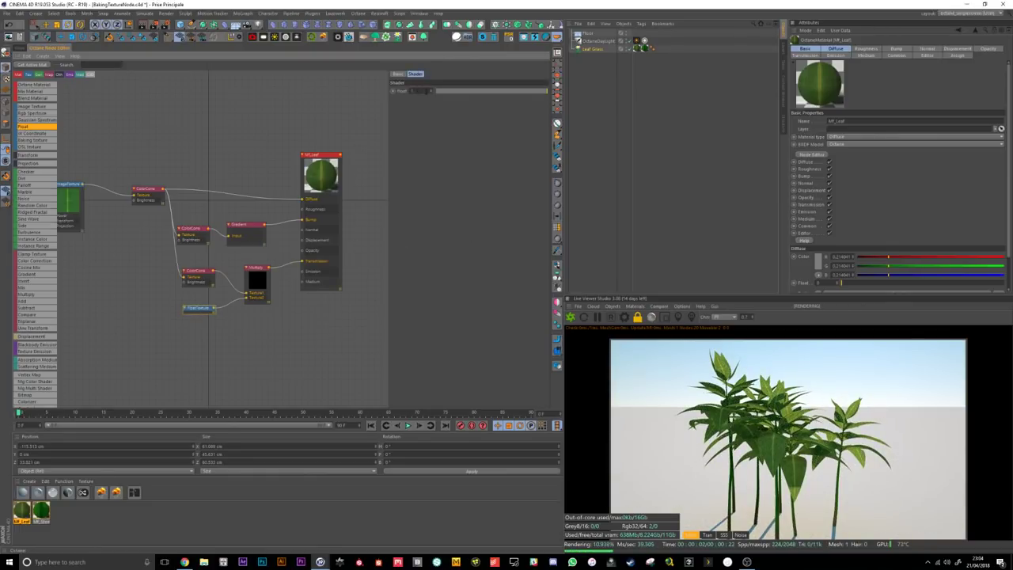
{"action": "left_click", "coordinate": [295, 125]}
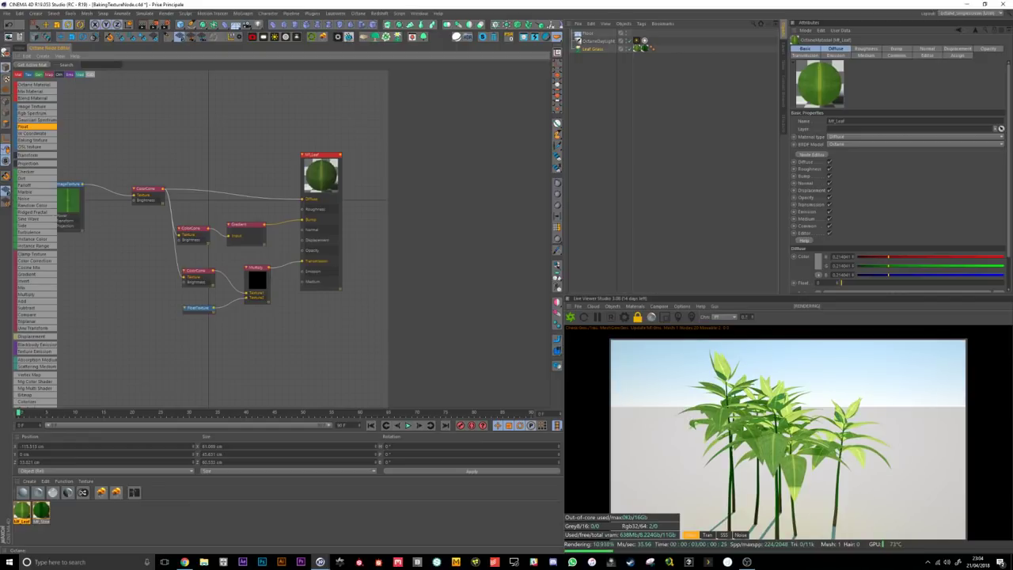
{"action": "left_click", "coordinate": [208, 309]}
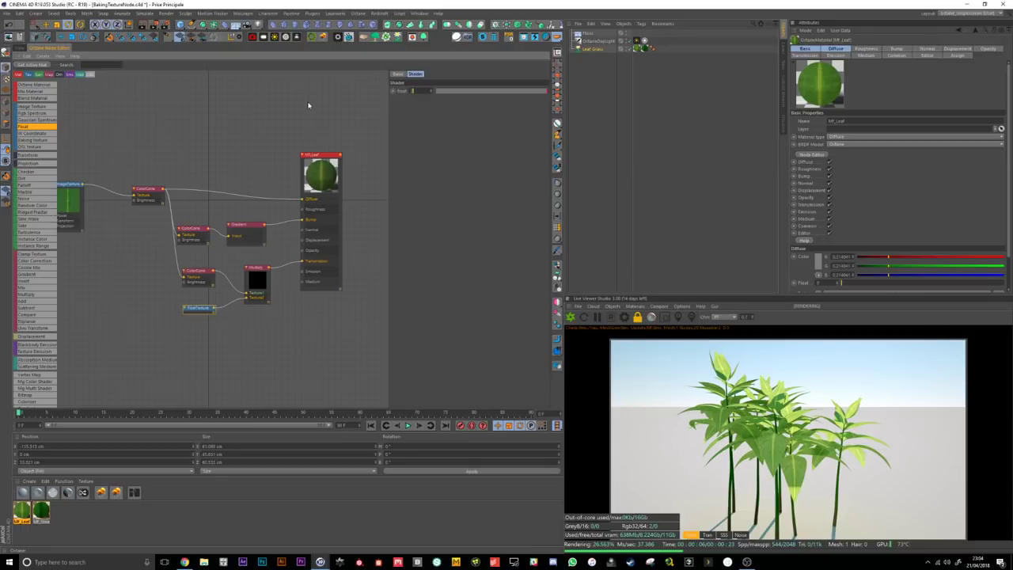
{"action": "key", "text": "Return"}
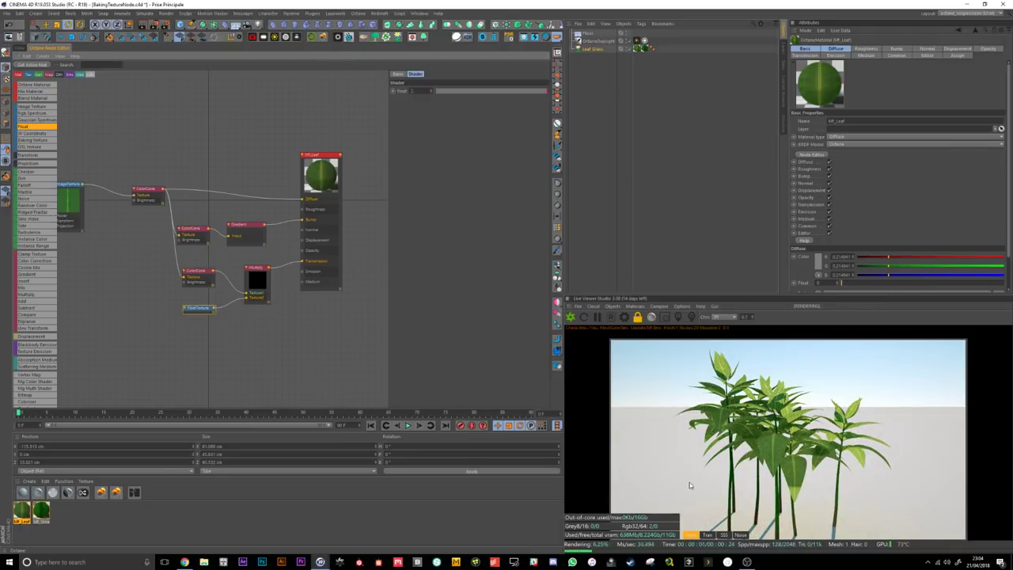
{"action": "left_click", "coordinate": [255, 275]}
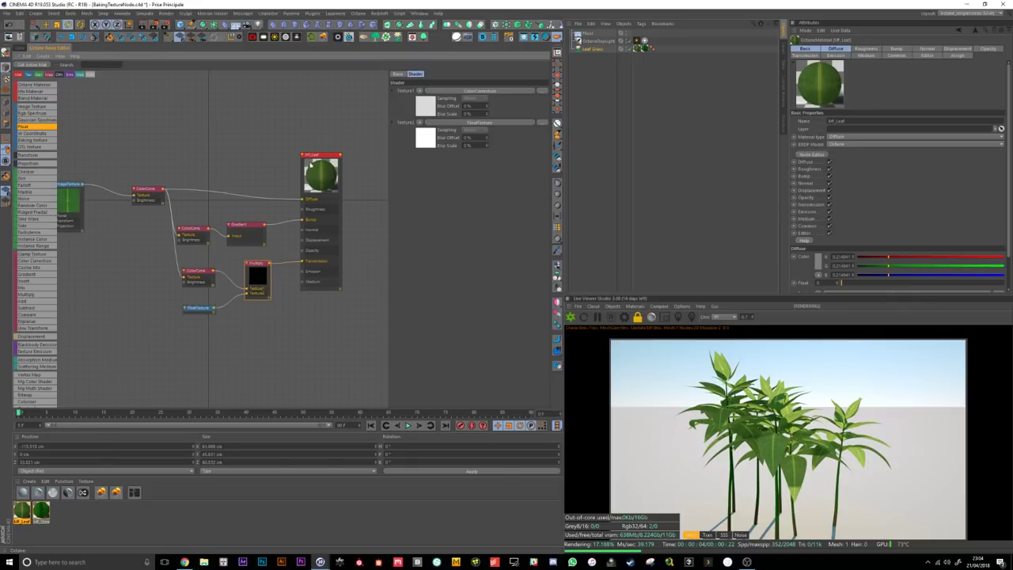
Step: Set the Float texture feeding the Multiply node to 0.75
{"action": "left_click", "coordinate": [210, 307]}
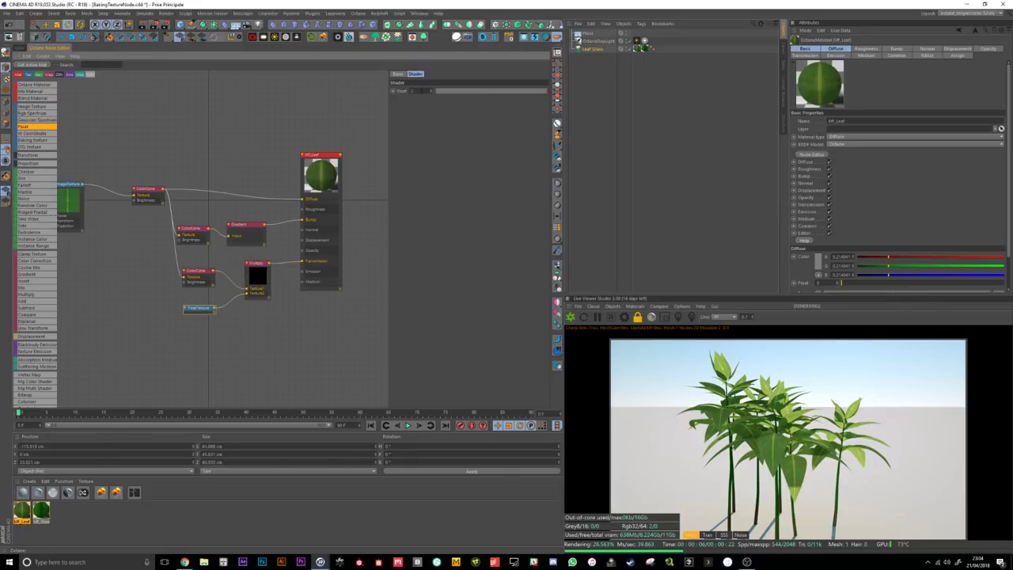
{"action": "type", "text": "0.75"}
{"action": "key", "text": "Return"}
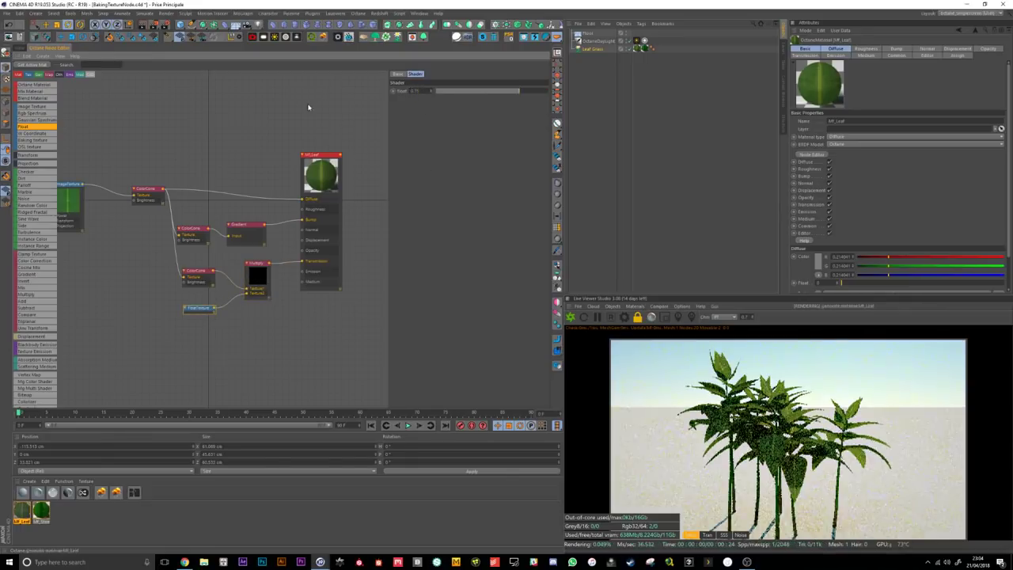
Step: Set the transmission Color Correction's gamma to 1.1 and check the transmission pass before returning to the main render
{"action": "left_click", "coordinate": [204, 283]}
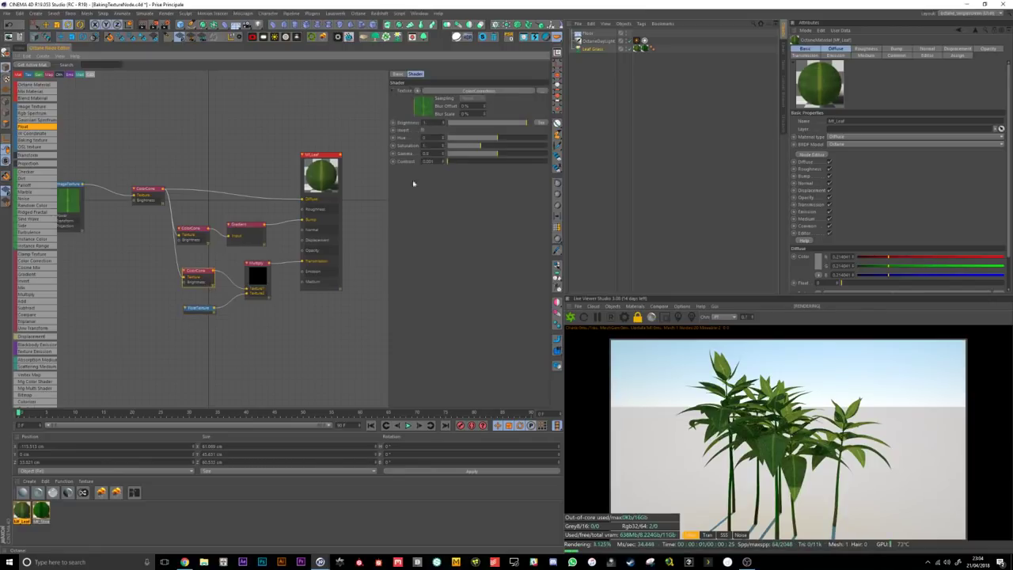
{"action": "left_click", "coordinate": [500, 154]}
{"action": "left_click_drag", "start_coordinate": [500, 155], "coordinate": [502, 155]}
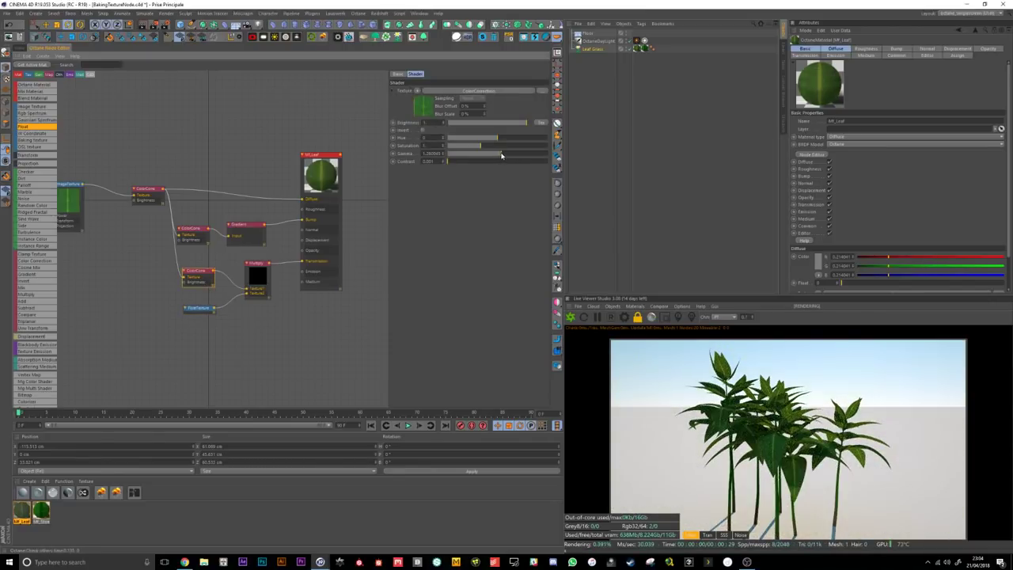
{"action": "type", "text": "1.1"}
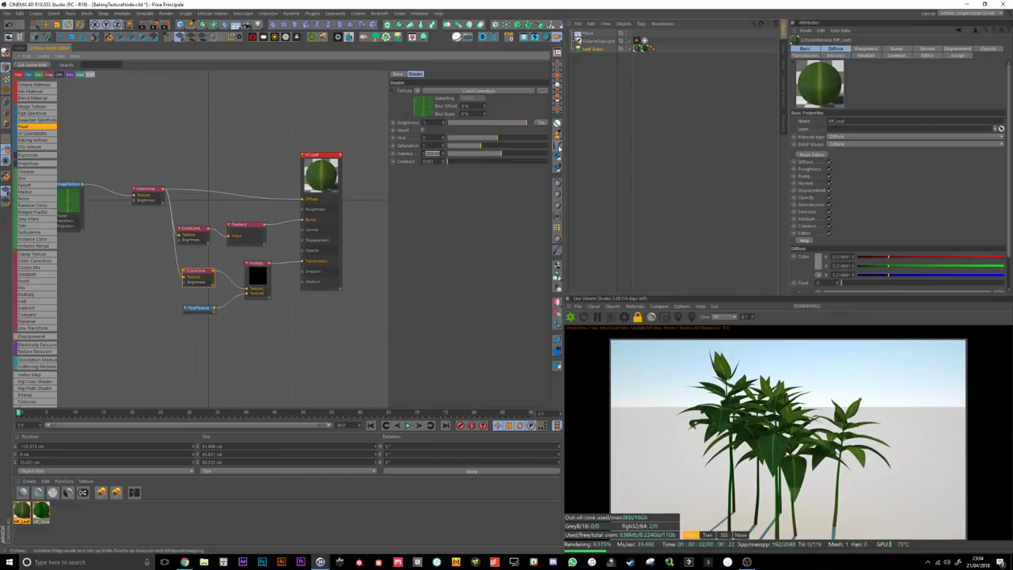
{"action": "key", "text": "Return"}
{"action": "left_click", "coordinate": [707, 535]}
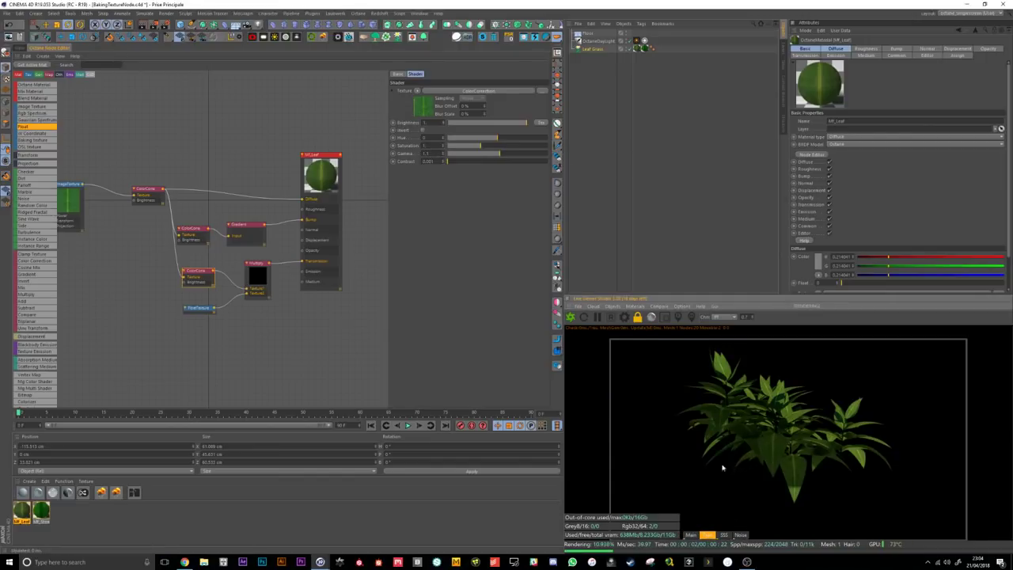
{"action": "left_click", "coordinate": [691, 535]}
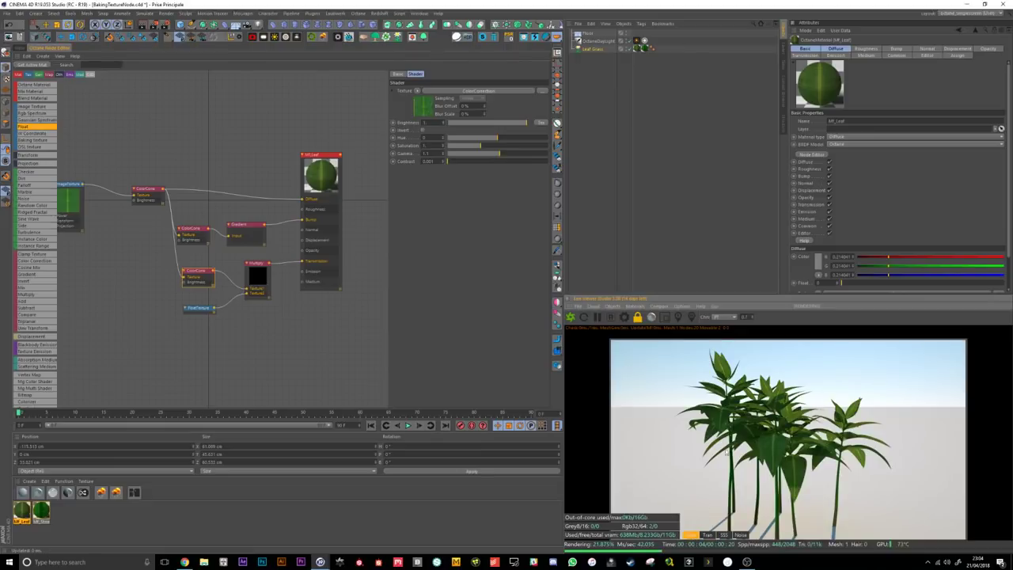
Step: Reposition the leaf material and Multiply nodes to give their connections more room
{"action": "left_click_drag", "start_coordinate": [323, 237], "coordinate": [336, 219]}
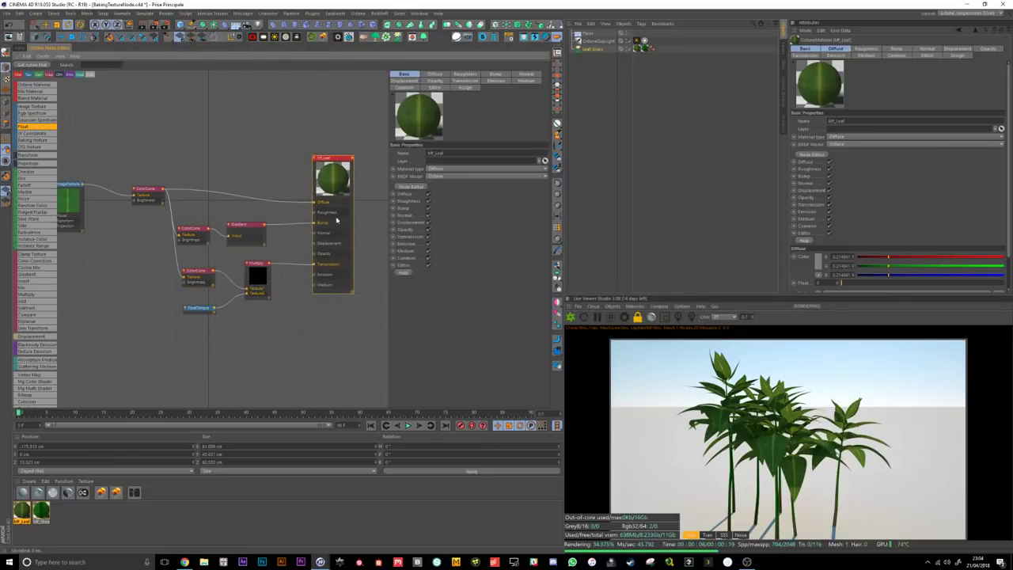
{"action": "left_click_drag", "start_coordinate": [257, 274], "coordinate": [260, 277]}
{"action": "left_click_drag", "start_coordinate": [323, 239], "coordinate": [323, 232]}
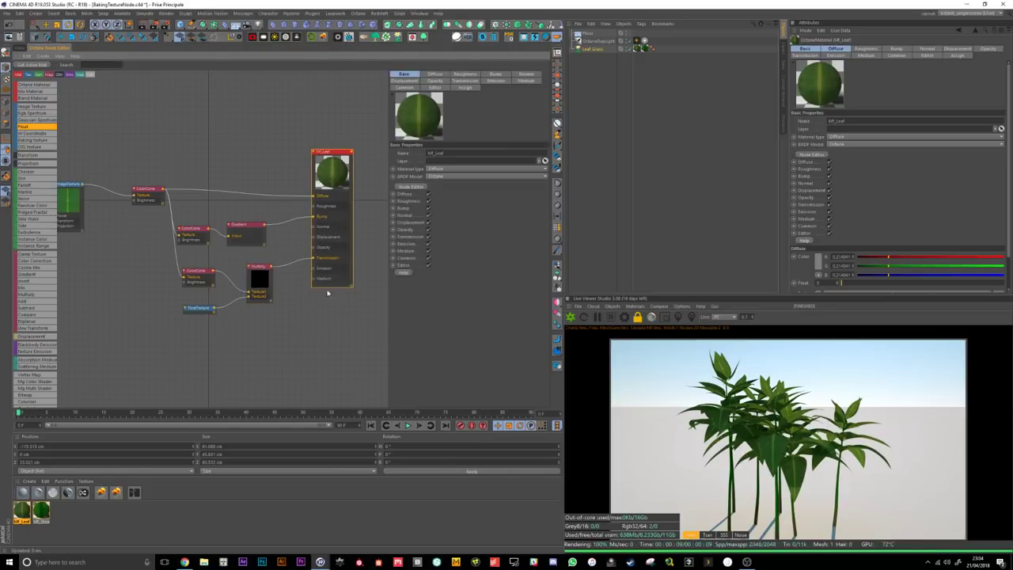
Step: Add a Scattering Medium to the leaf material's Medium channel and place its node beneath the Multiply node
{"action": "left_click", "coordinate": [526, 81]}
{"action": "left_click", "coordinate": [487, 154]}
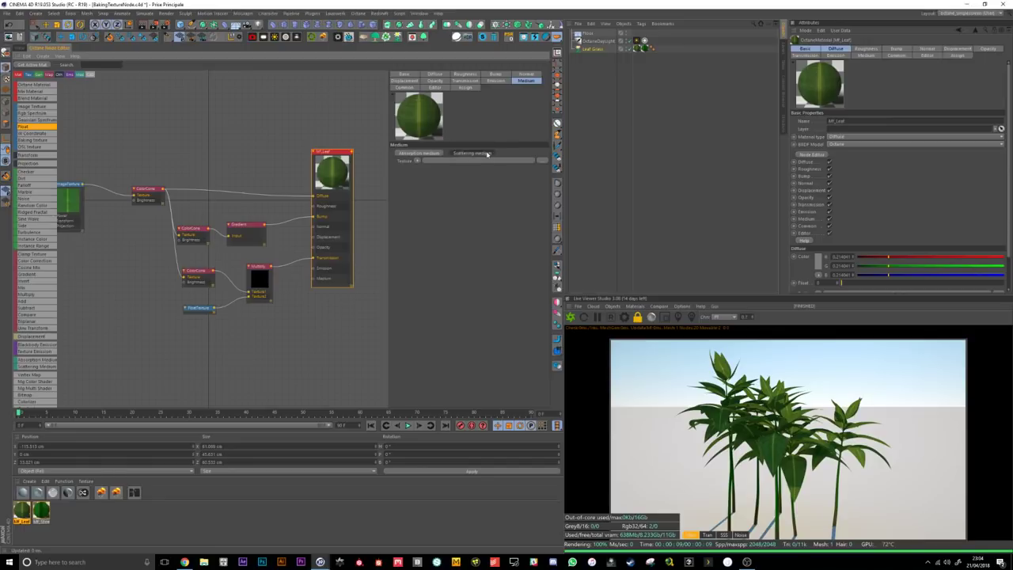
{"action": "left_click_drag", "start_coordinate": [315, 271], "coordinate": [257, 329]}
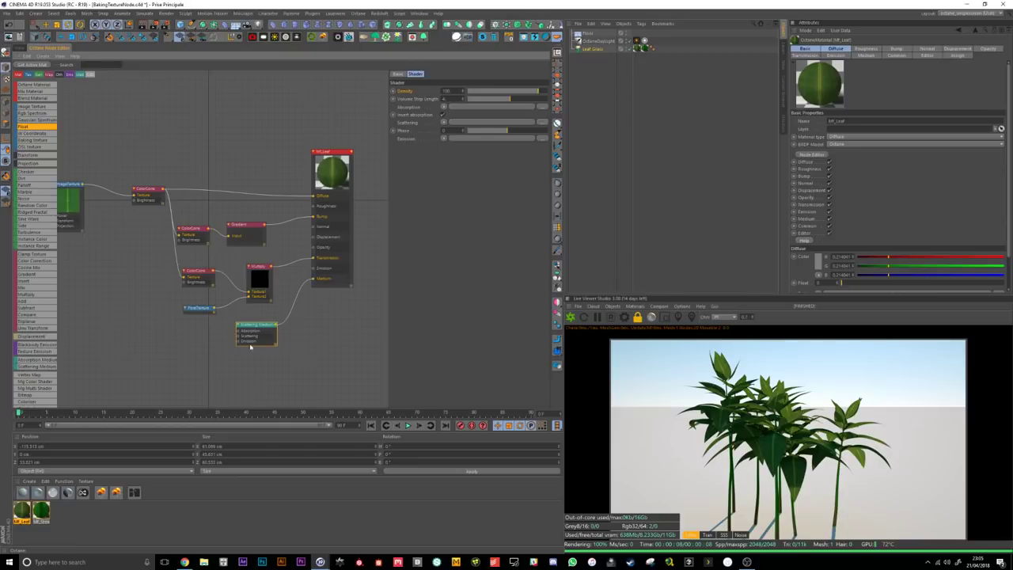
Step: Connect one RGB Spectrum node to the Scattering Medium's Absorption input and another to its Scattering input
{"action": "scroll", "coordinate": [253, 356], "scroll_direction": "up", "scroll_amount": 2}
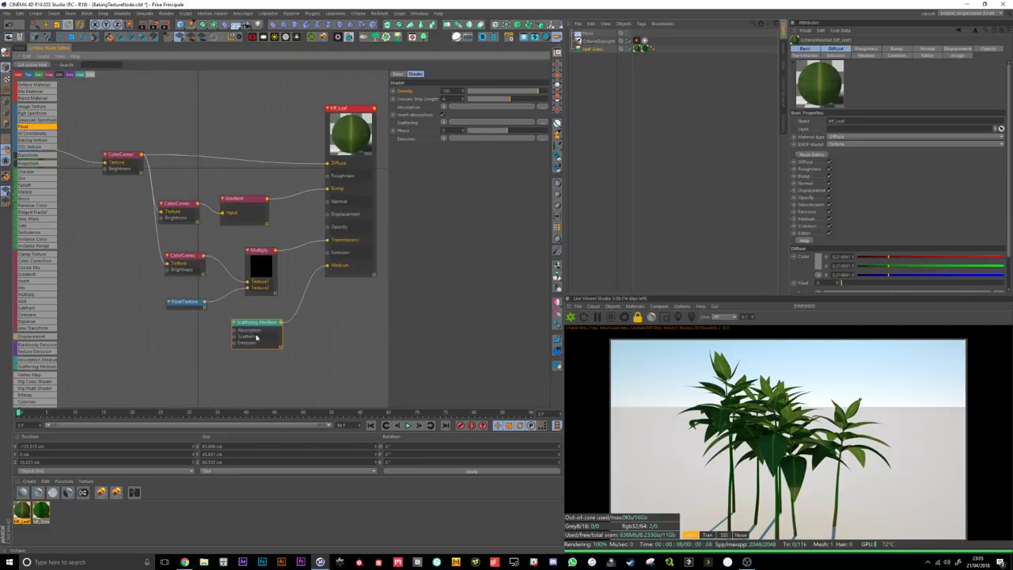
{"action": "left_click_drag", "start_coordinate": [41, 115], "coordinate": [192, 327]}
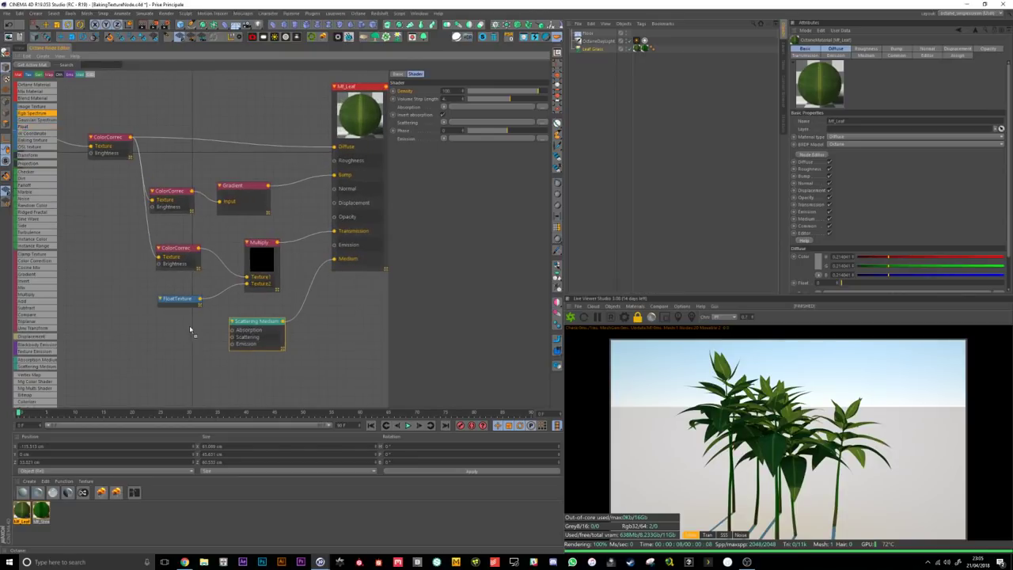
{"action": "left_click_drag", "start_coordinate": [38, 117], "coordinate": [233, 338]}
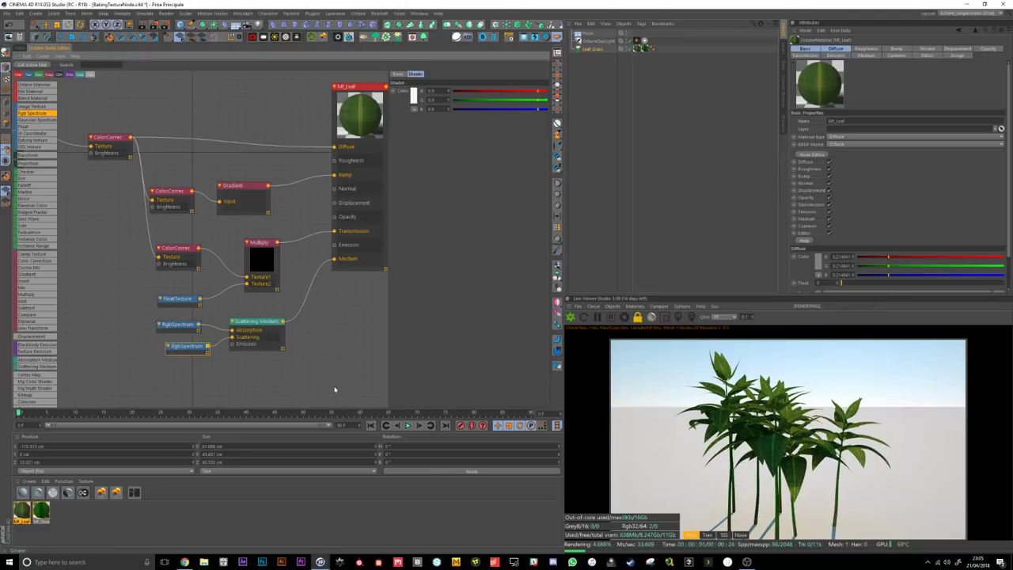
Step: Switch to the browser and examine the leaf subsurface scattering photo for the colour of light passing through the leaves
{"action": "left_click", "coordinate": [184, 562]}
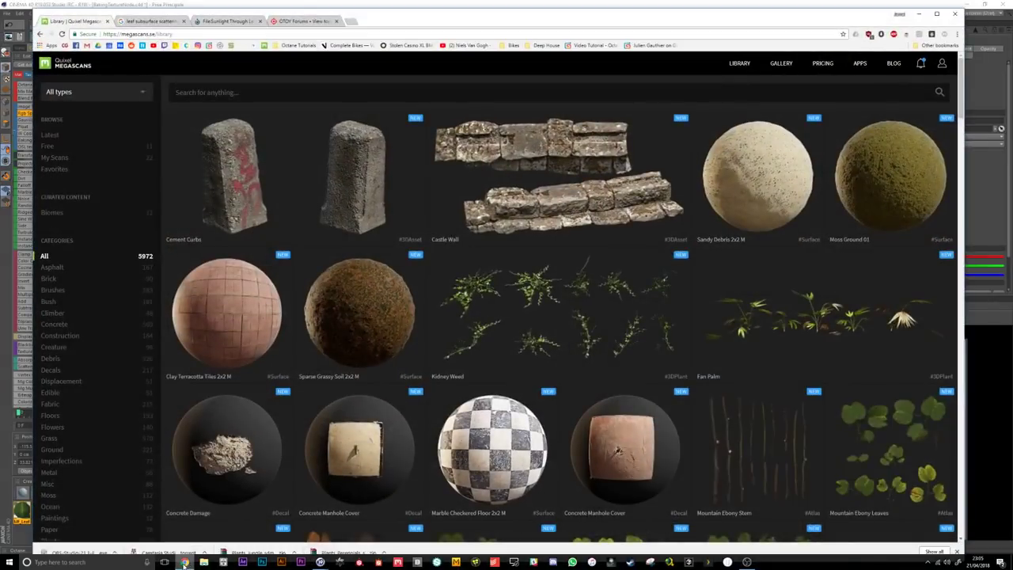
{"action": "left_click", "coordinate": [150, 21]}
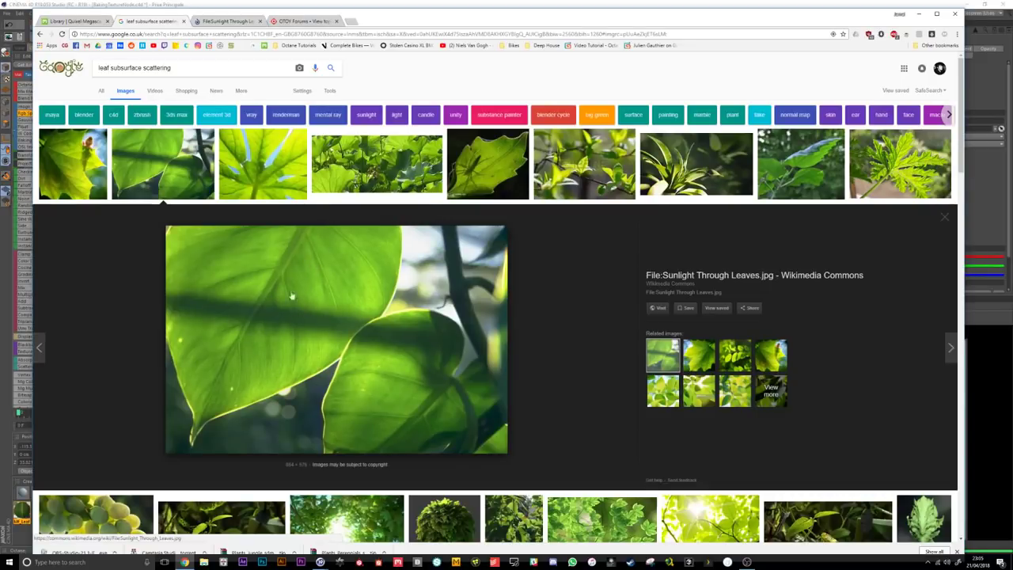
{"action": "left_click", "coordinate": [916, 15]}
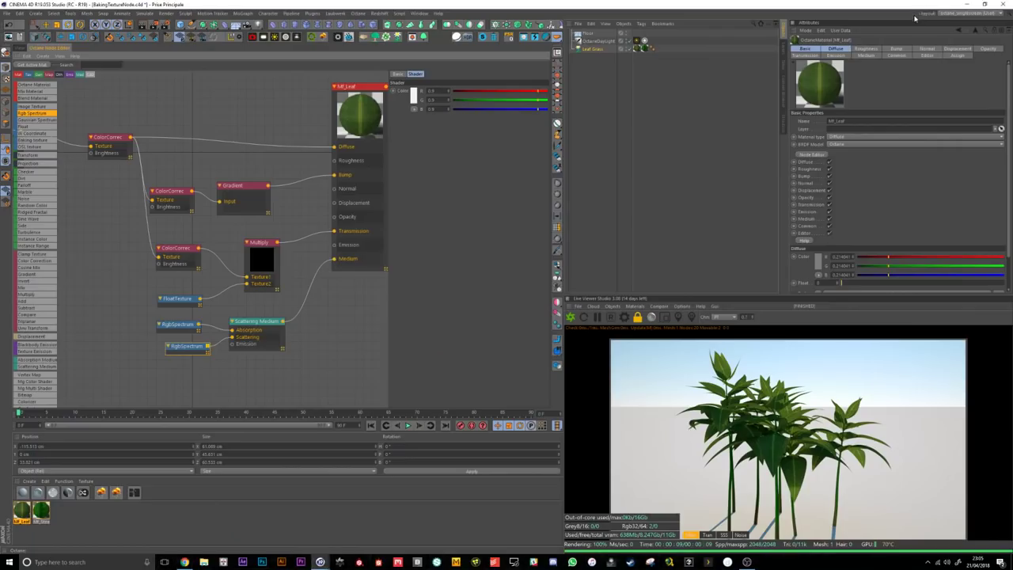
Step: Set the RGB Spectrum feeding the Scattering Medium's Absorption input to a saturated bright green
{"action": "left_click", "coordinate": [179, 326]}
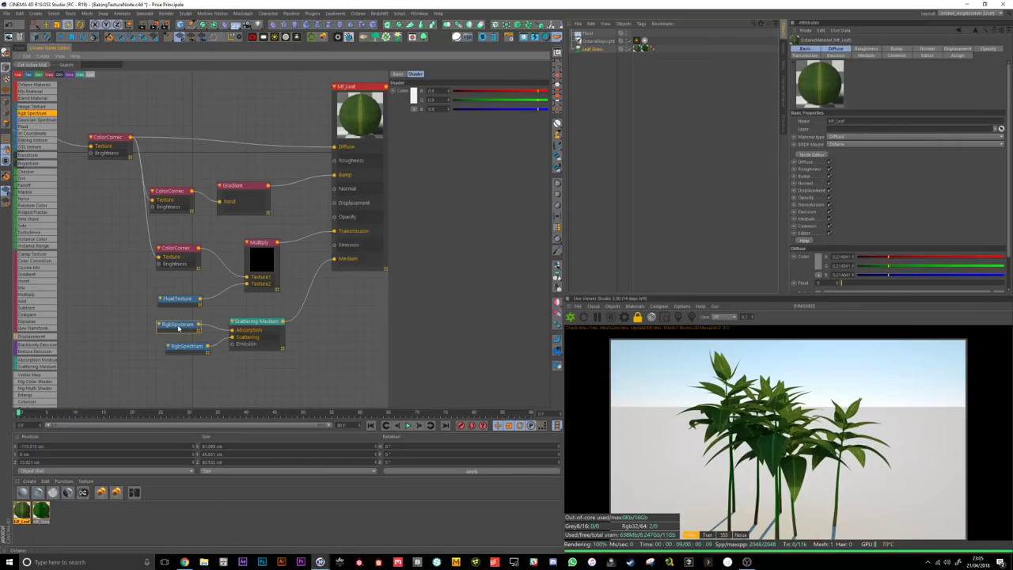
{"action": "left_click", "coordinate": [411, 96]}
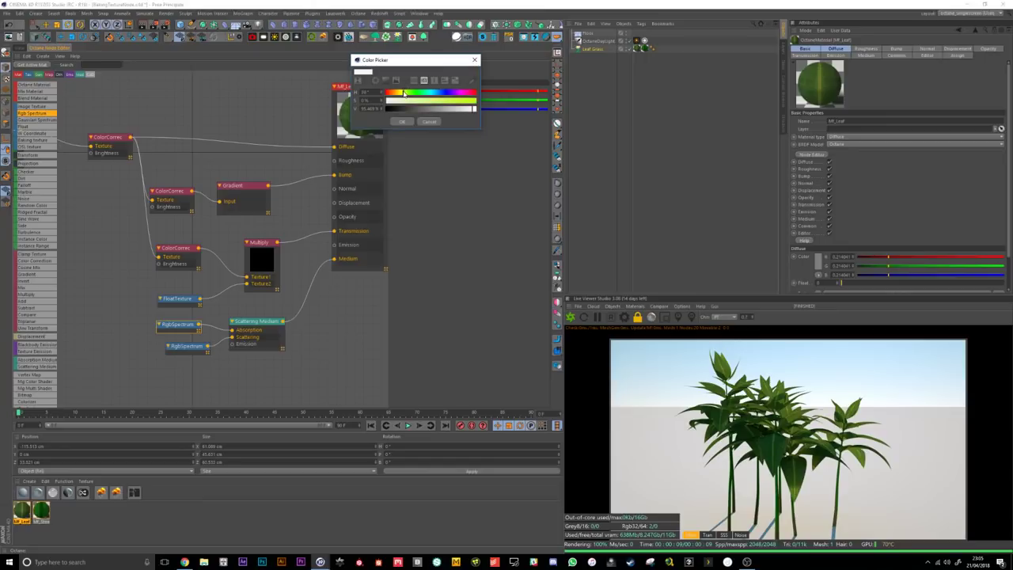
{"action": "left_click_drag", "start_coordinate": [405, 94], "coordinate": [453, 101]}
{"action": "left_click", "coordinate": [396, 122]}
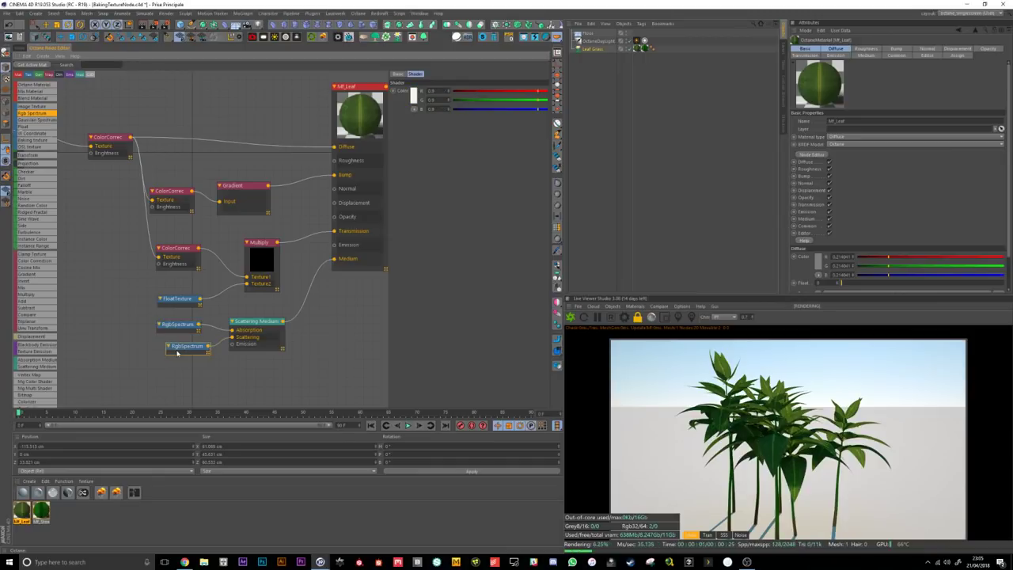
Step: Set the RGB Spectrum feeding the Scattering Medium's Scattering input to a saturated yellow-green
{"action": "left_click", "coordinate": [413, 96]}
{"action": "left_click_drag", "start_coordinate": [393, 95], "coordinate": [400, 95]}
{"action": "left_click", "coordinate": [459, 103]}
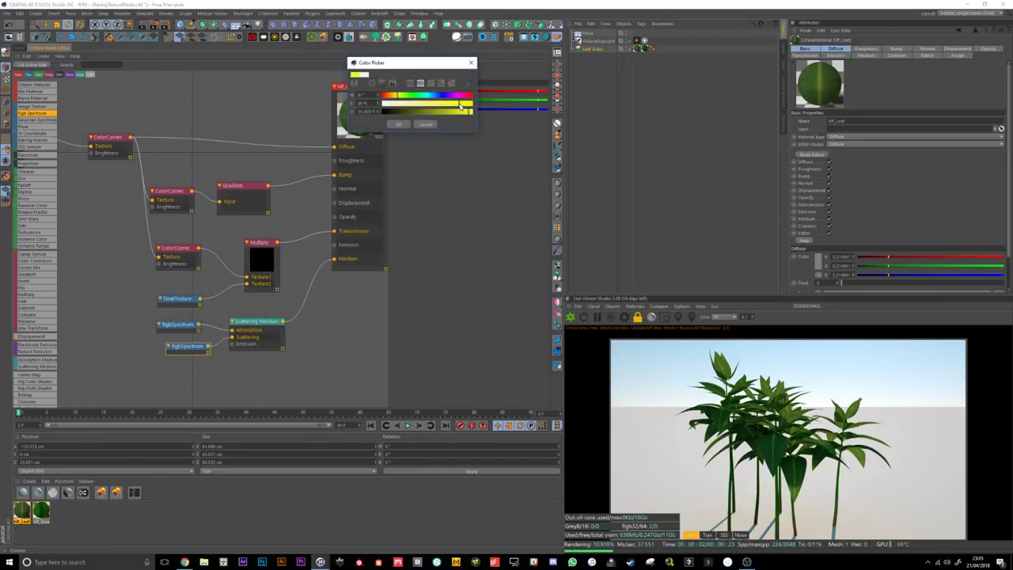
{"action": "left_click", "coordinate": [400, 96]}
{"action": "left_click", "coordinate": [403, 124]}
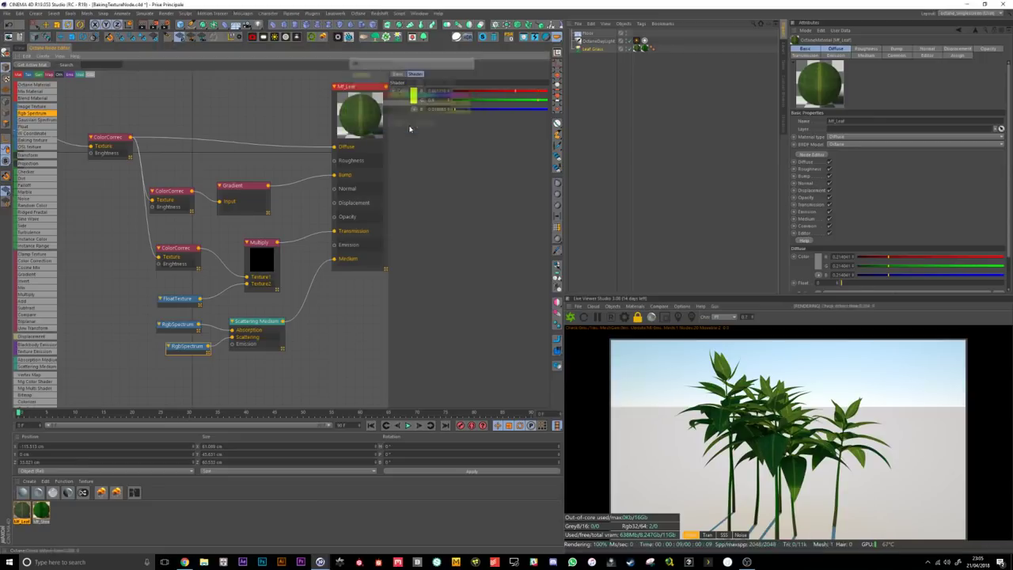
Step: Compare both Scattering Medium colours and fine-tune the Scattering spectrum to a slightly more saturated yellow-green, about 91% saturation
{"action": "left_click", "coordinate": [175, 326]}
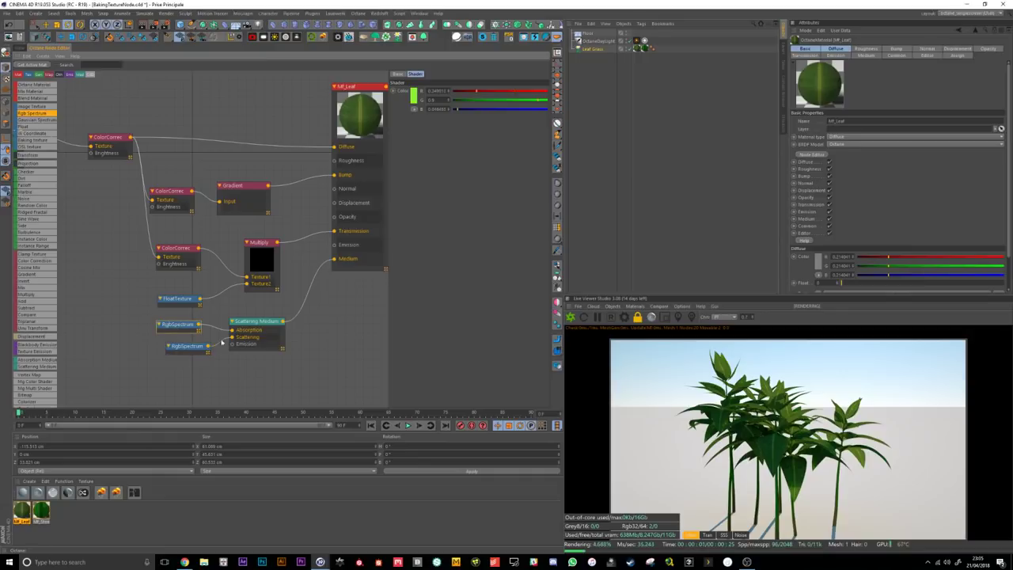
{"action": "left_click", "coordinate": [245, 340]}
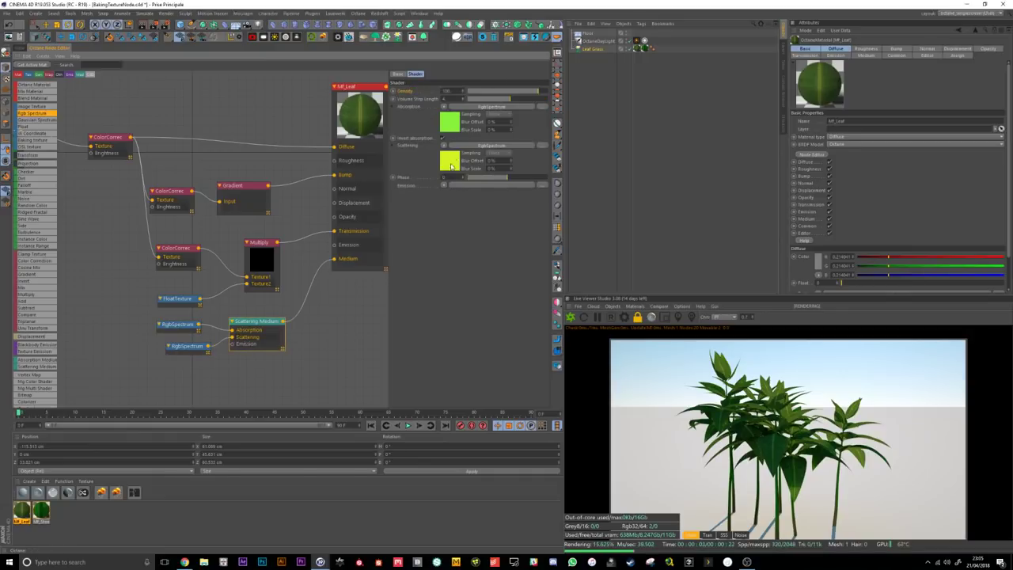
{"action": "left_click", "coordinate": [199, 346]}
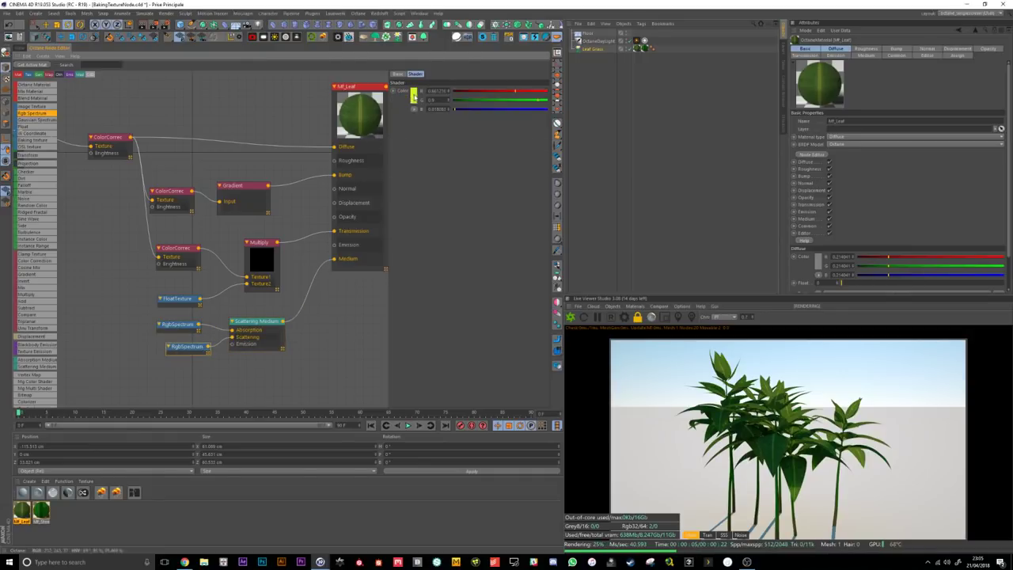
{"action": "left_click", "coordinate": [411, 103]}
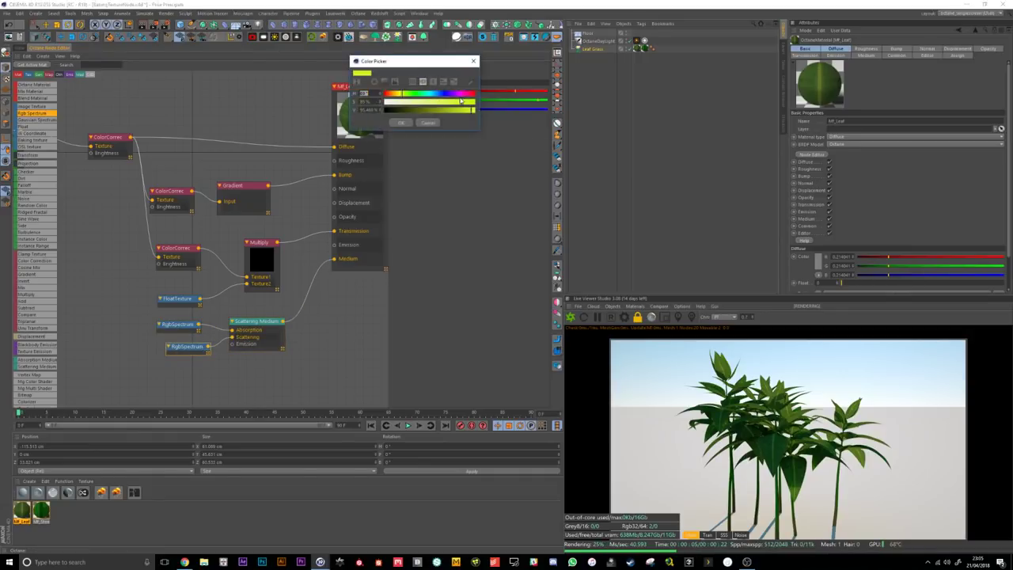
{"action": "left_click", "coordinate": [405, 123]}
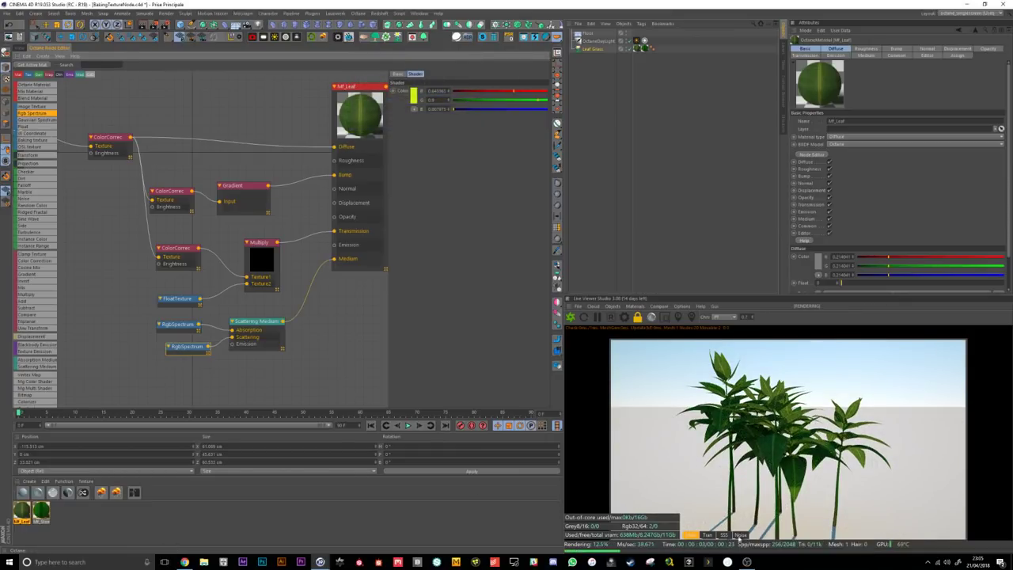
Step: Check the Transmission and SSS beauty passes in the Octane render settings and display the SSS pass in the live render
{"action": "left_click", "coordinate": [650, 317]}
{"action": "left_click_drag", "start_coordinate": [201, 11], "coordinate": [276, 68]}
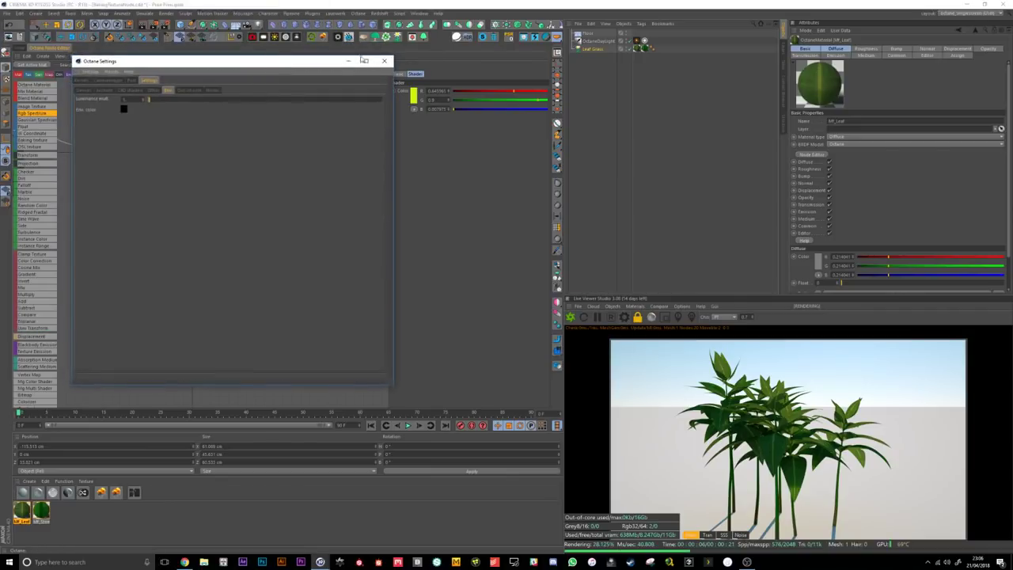
{"action": "left_click", "coordinate": [387, 61]}
{"action": "left_click", "coordinate": [164, 25]}
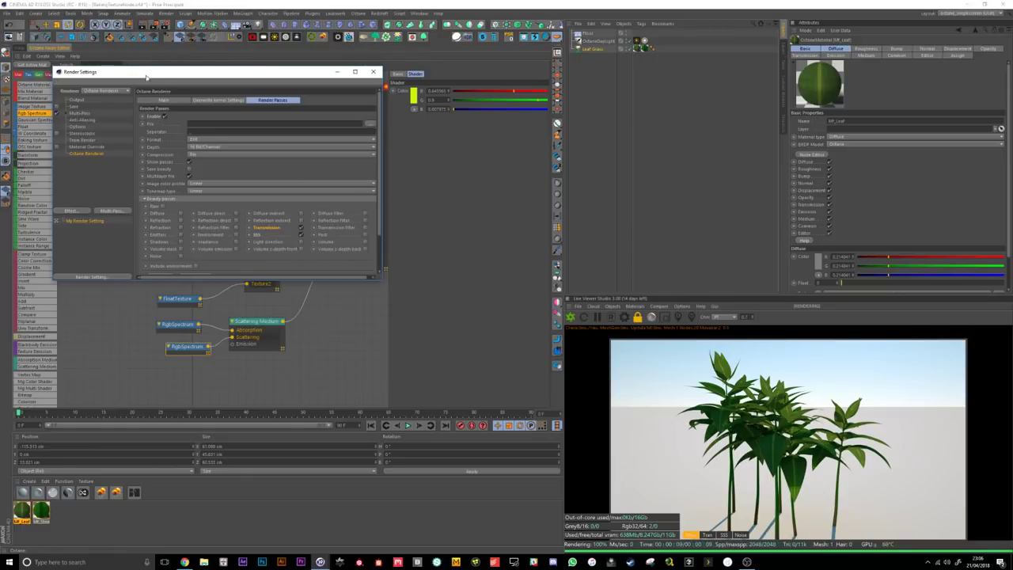
{"action": "left_click_drag", "start_coordinate": [143, 71], "coordinate": [140, 62]}
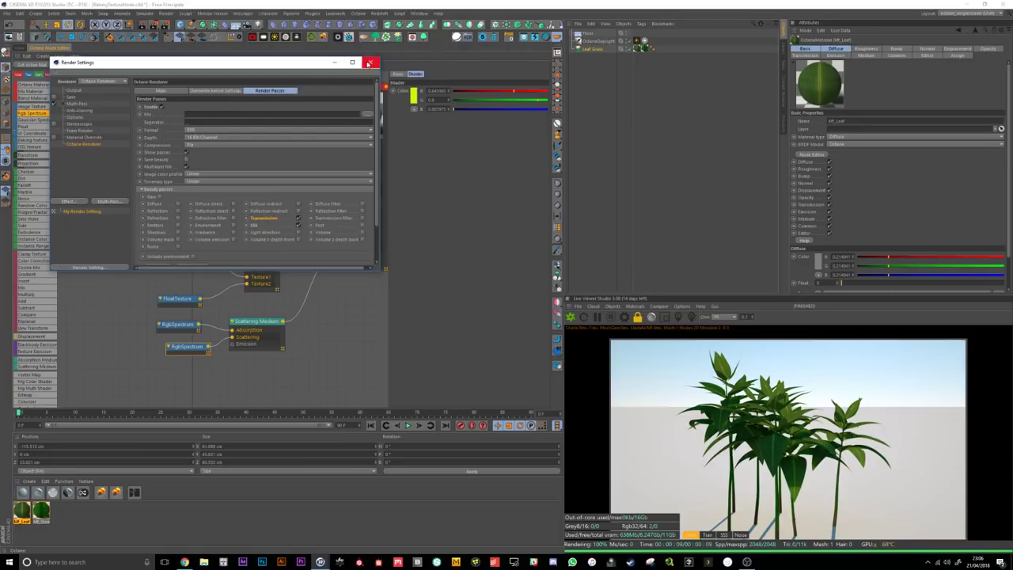
{"action": "left_click", "coordinate": [369, 62]}
{"action": "left_click", "coordinate": [723, 535]}
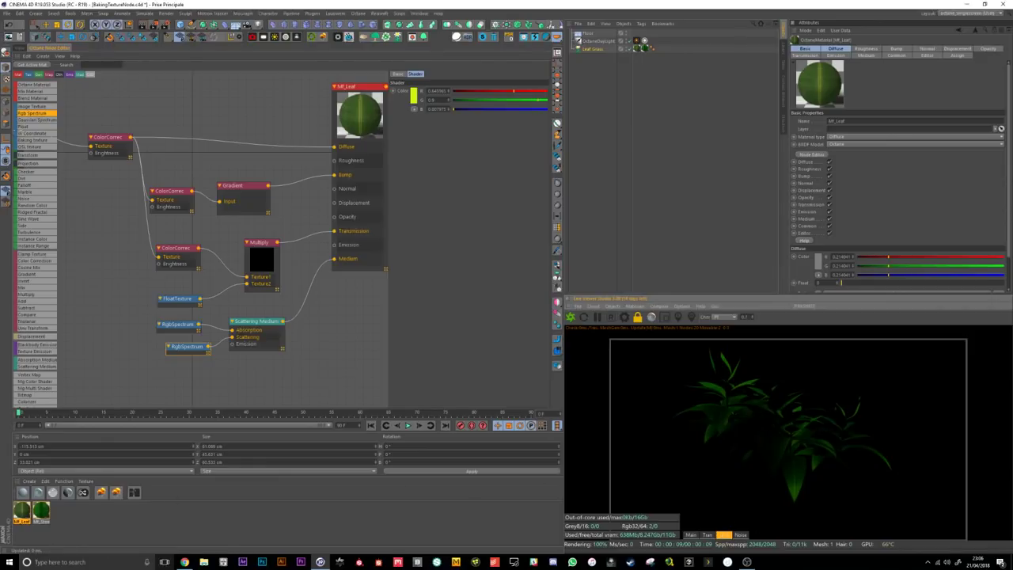
Step: Place the browser's backlit leaf photo beside the live render and compare it with the SSS pass
{"action": "left_click", "coordinate": [184, 562]}
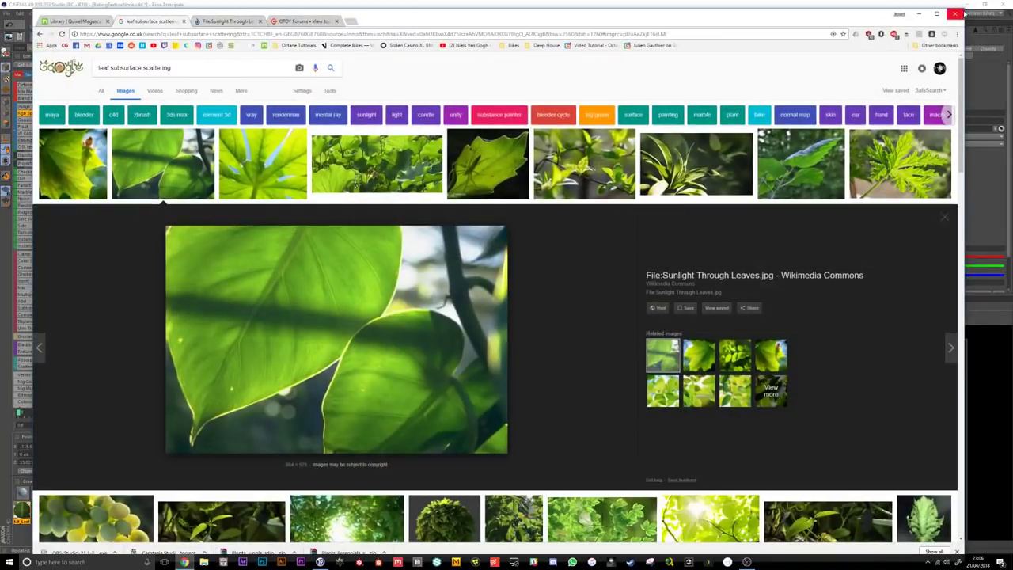
{"action": "left_click", "coordinate": [936, 13]}
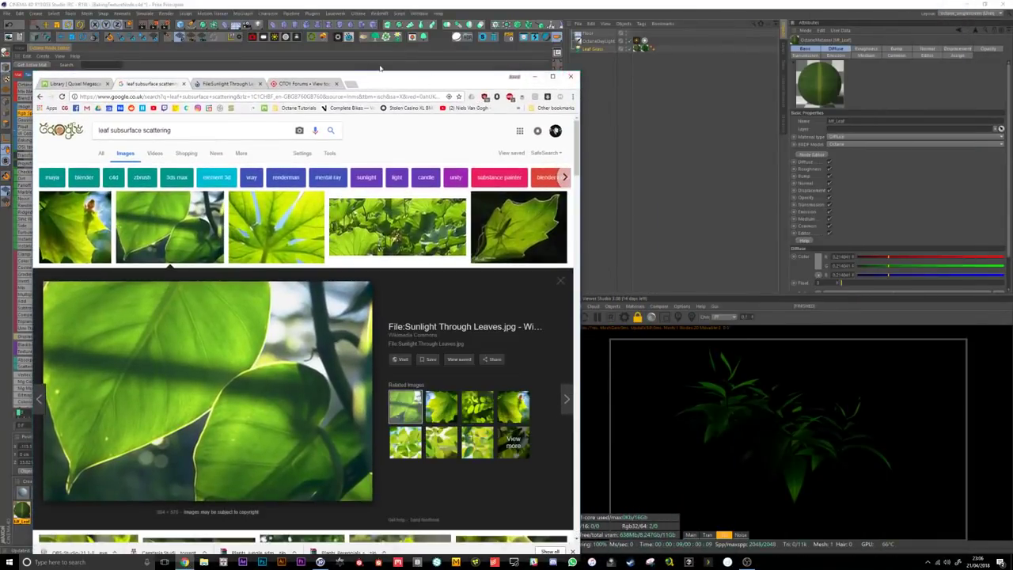
{"action": "left_click_drag", "start_coordinate": [407, 81], "coordinate": [475, 51]}
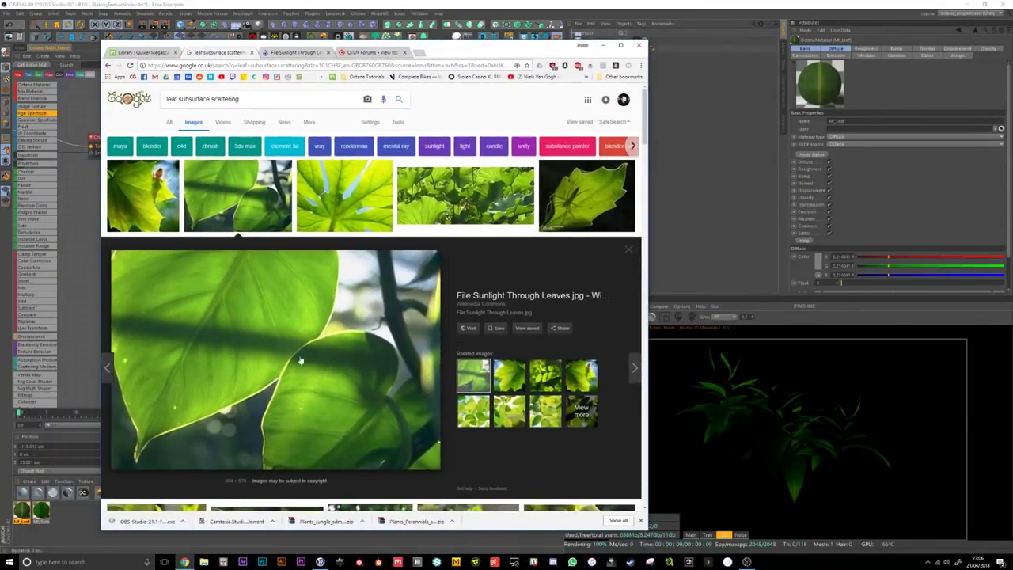
{"action": "left_click", "coordinate": [682, 210]}
Step: Shift the Absorption RGB Spectrum's hue to a slightly yellower green
{"action": "left_click", "coordinate": [193, 349]}
{"action": "left_click", "coordinate": [173, 325]}
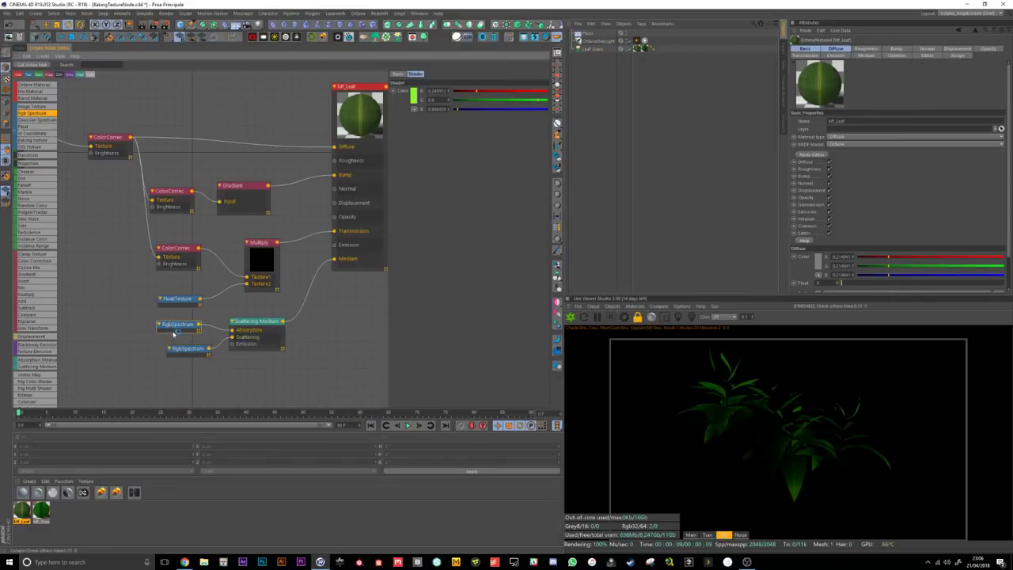
{"action": "left_click", "coordinate": [193, 348]}
{"action": "left_click", "coordinate": [223, 293]}
{"action": "double_click", "coordinate": [175, 325]}
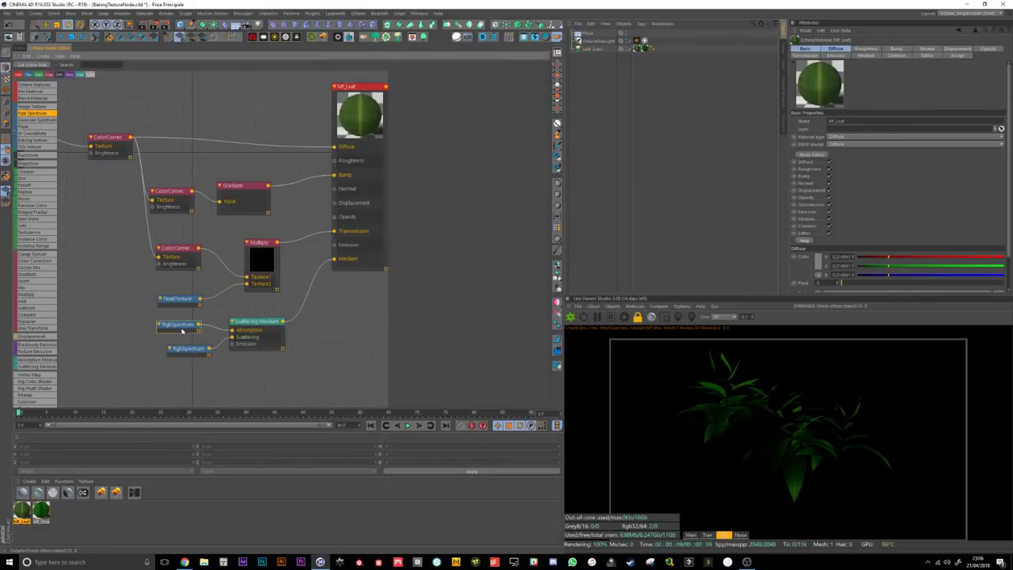
{"action": "left_click", "coordinate": [417, 97]}
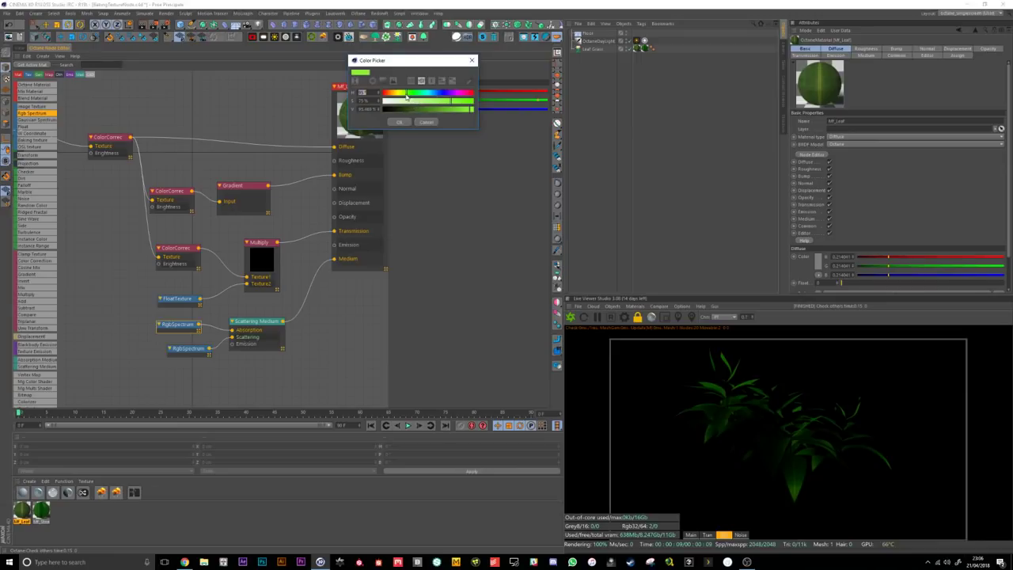
{"action": "left_click", "coordinate": [407, 95]}
{"action": "left_click", "coordinate": [400, 123]}
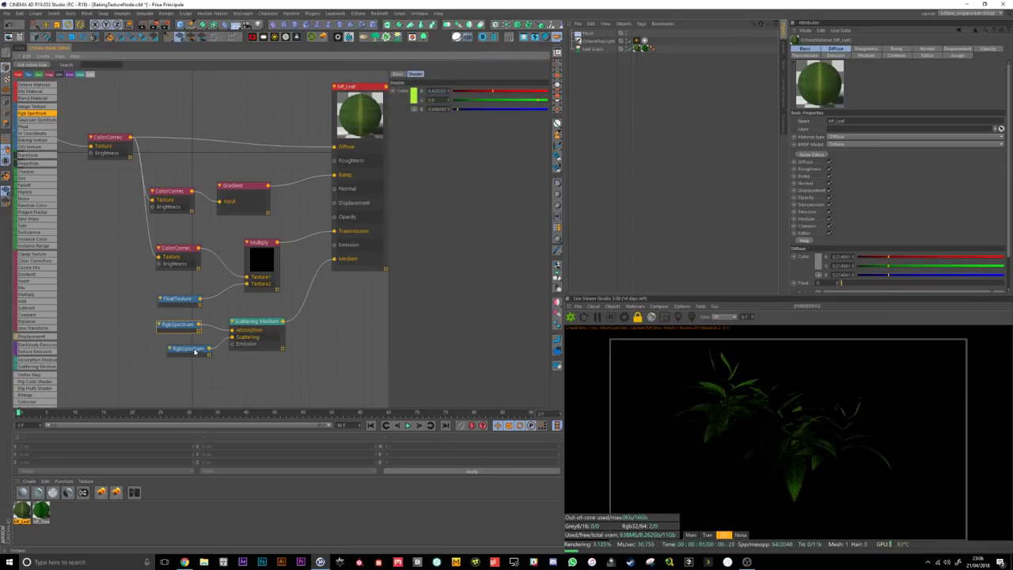
Step: Try a pure green on the Scattering RGB Spectrum, and settle on a yellow with a hue of about 61°
{"action": "left_click", "coordinate": [194, 352]}
{"action": "left_click", "coordinate": [413, 95]}
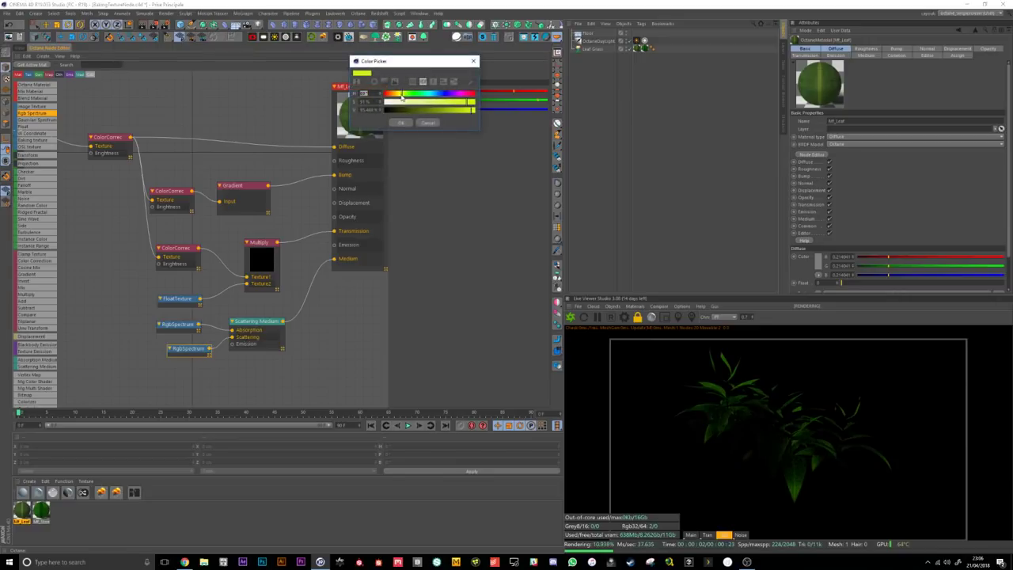
{"action": "left_click_drag", "start_coordinate": [401, 95], "coordinate": [409, 97]}
{"action": "left_click", "coordinate": [400, 124]}
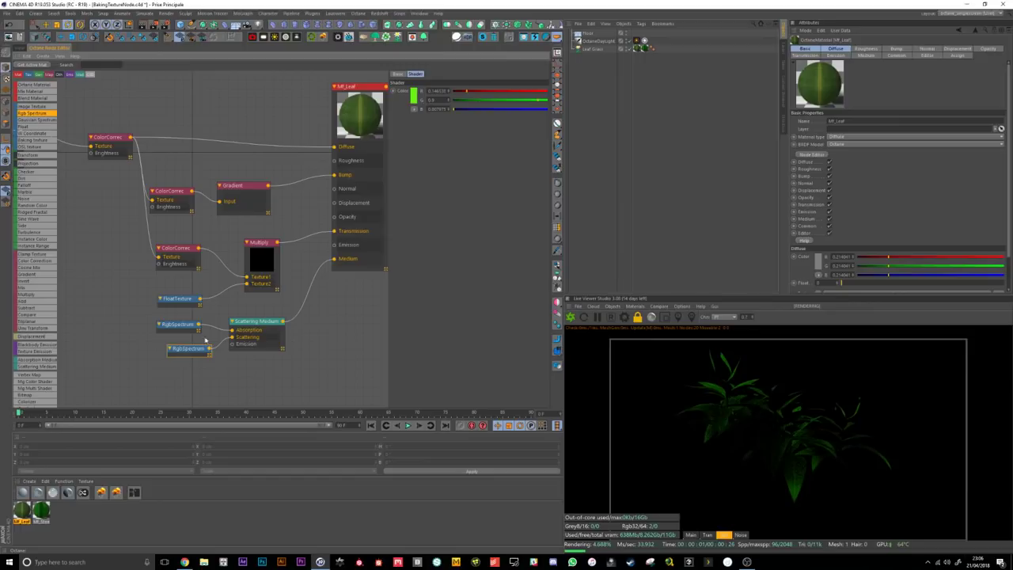
{"action": "left_click", "coordinate": [413, 96]}
{"action": "left_click_drag", "start_coordinate": [408, 88], "coordinate": [400, 90]}
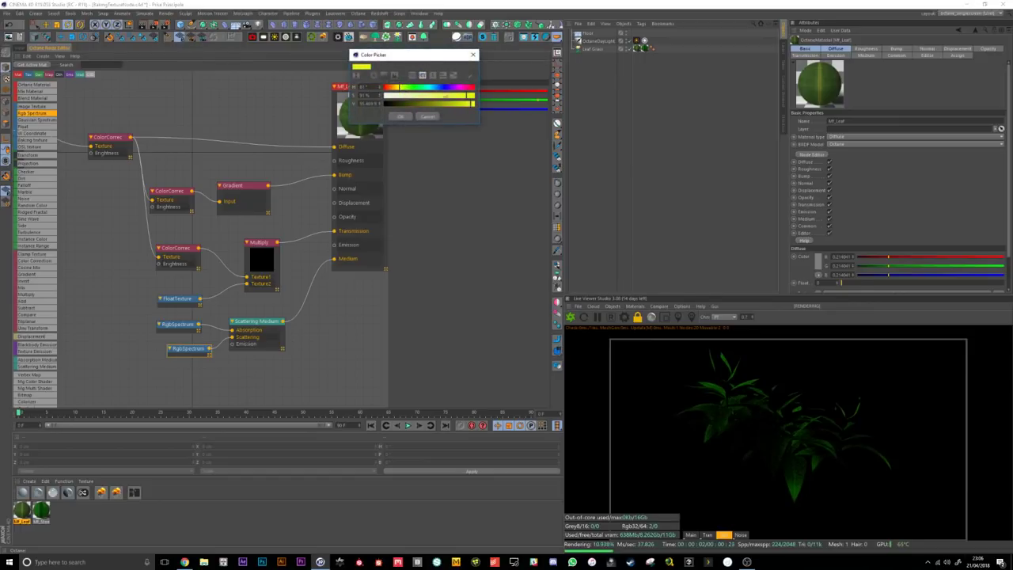
{"action": "left_click", "coordinate": [399, 116]}
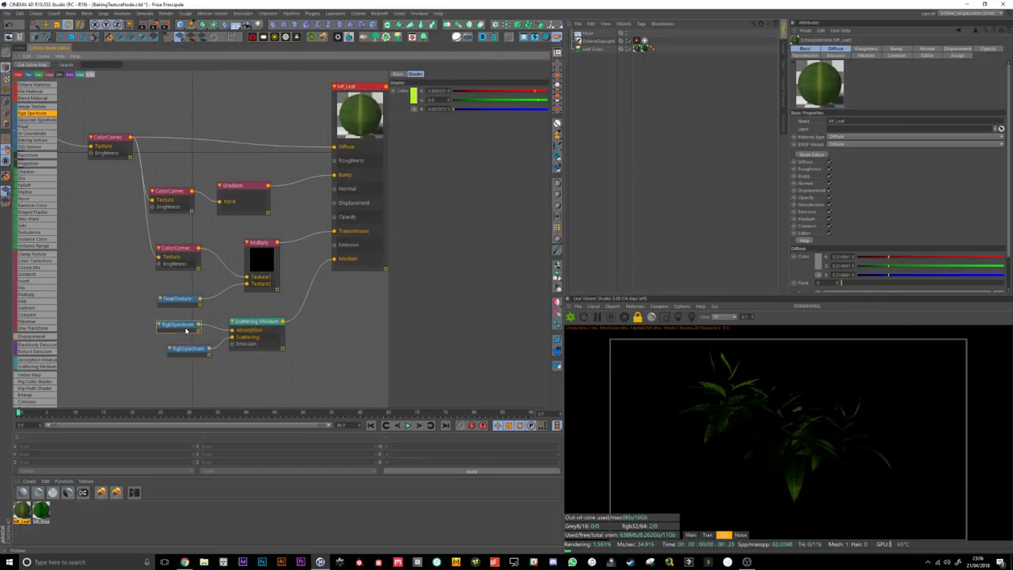
Step: Try a yellow with a 55° hue on the Absorption RGB Spectrum, and adjust its red and green values to a yellow-green
{"action": "left_click", "coordinate": [412, 96]}
{"action": "left_click_drag", "start_coordinate": [407, 95], "coordinate": [392, 97]}
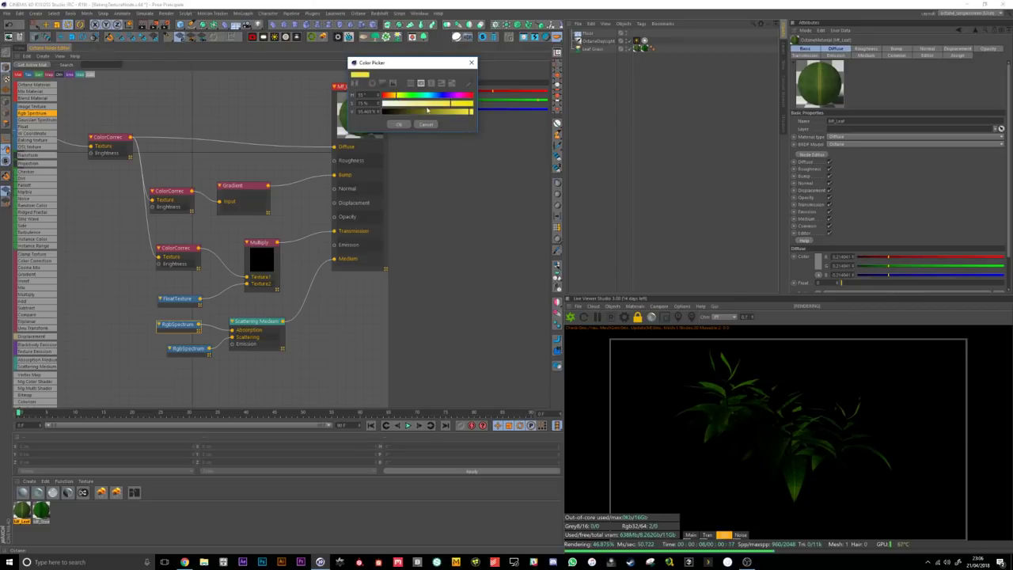
{"action": "left_click", "coordinate": [399, 124]}
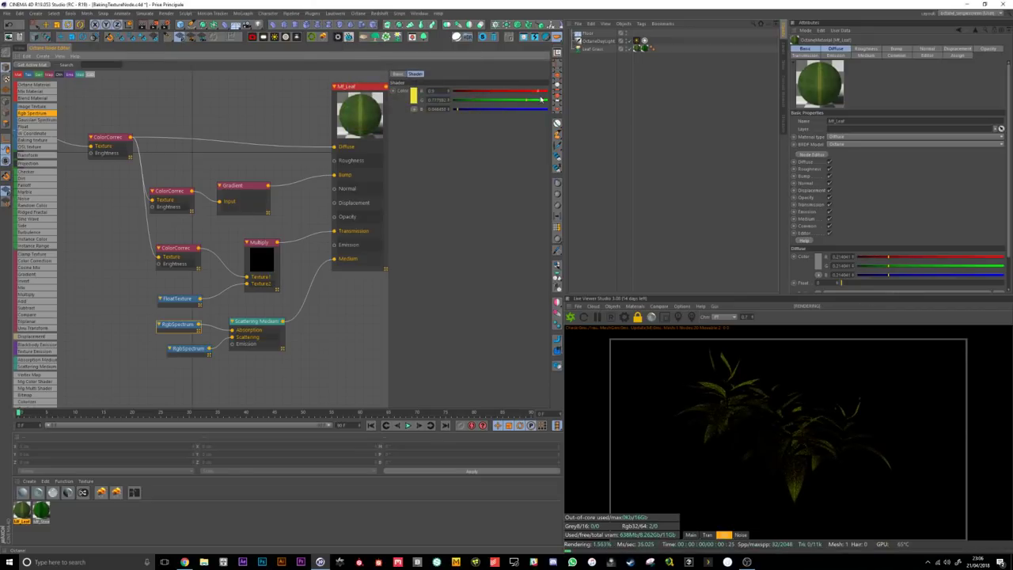
{"action": "mouse_move", "coordinate": [538, 93]}
{"action": "left_mouse_down"}
{"action": "mouse_move", "coordinate": [515, 95]}
{"action": "mouse_move", "coordinate": [534, 101]}
{"action": "left_mouse_up"}
{"action": "left_click", "coordinate": [519, 92]}
{"action": "left_click", "coordinate": [539, 101]}
Step: Move the Scattering Medium node closer to the leaf material, test densities of 50 and 30, and set the density to 75
{"action": "left_click_drag", "start_coordinate": [257, 321], "coordinate": [271, 314]}
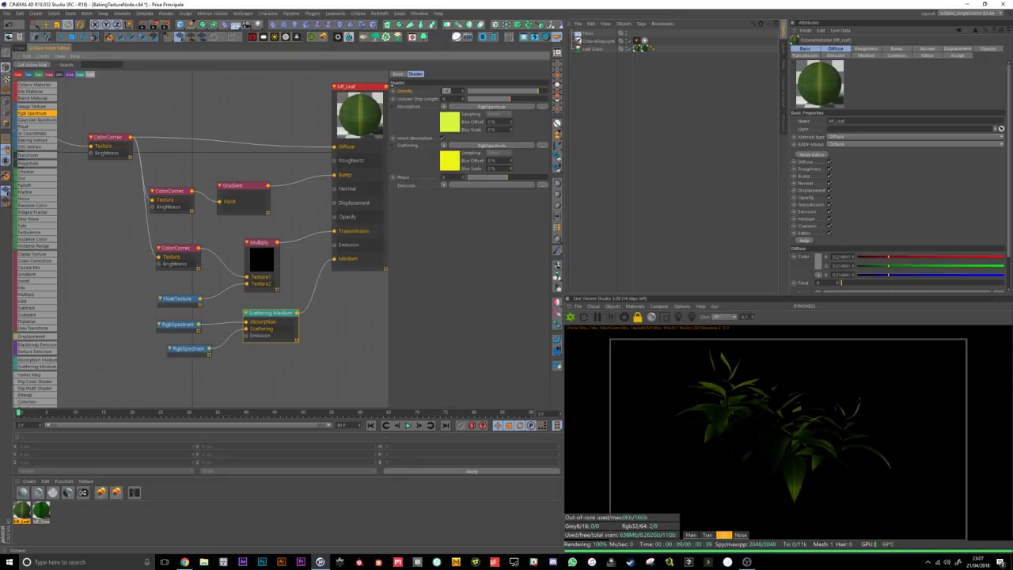
{"action": "type", "text": "50"}
{"action": "key", "text": "Return"}
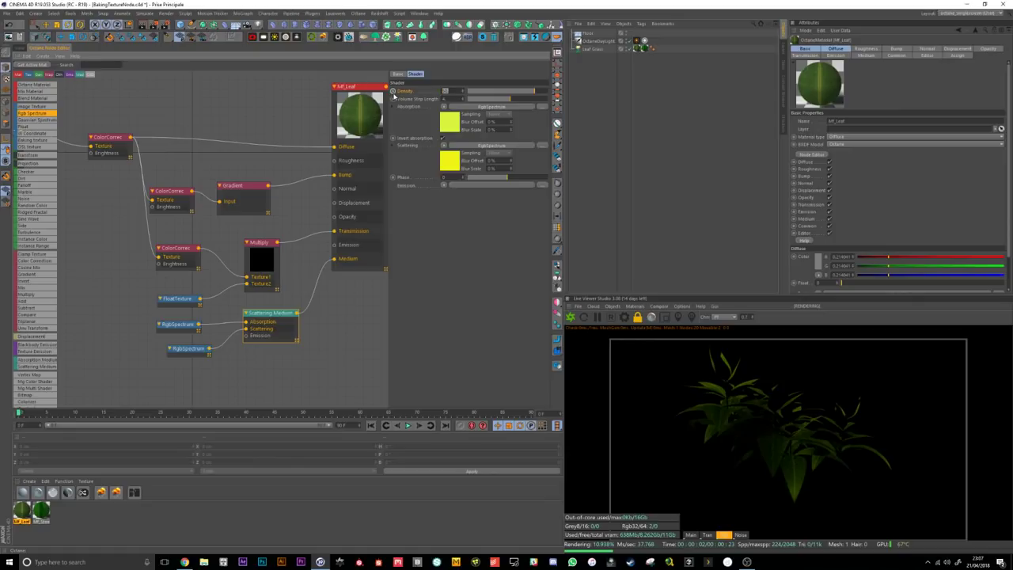
{"action": "type", "text": "30"}
{"action": "key", "text": "Return"}
{"action": "key", "text": "Return"}
{"action": "type", "text": "75"}
{"action": "key", "text": "Return"}
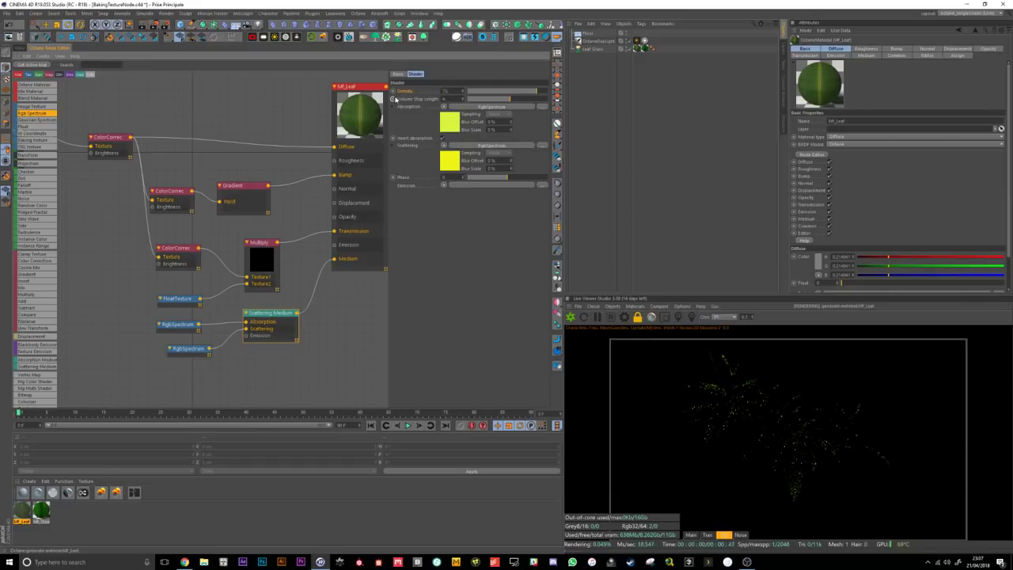
Step: Compare the transmission and SSS passes in the live render and return to the main pass
{"action": "left_click", "coordinate": [720, 535]}
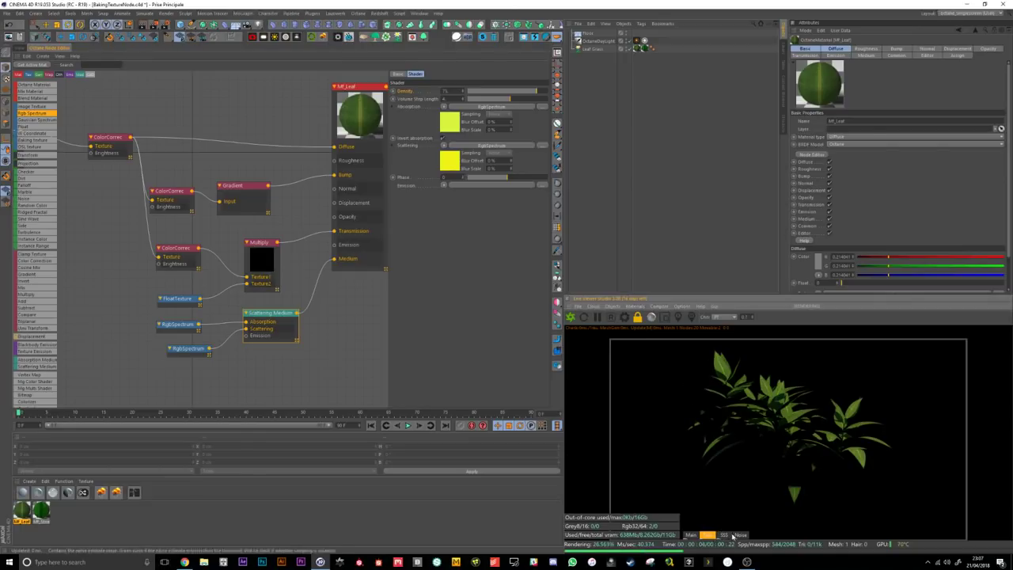
{"action": "left_click", "coordinate": [718, 535]}
{"action": "left_click", "coordinate": [690, 535]}
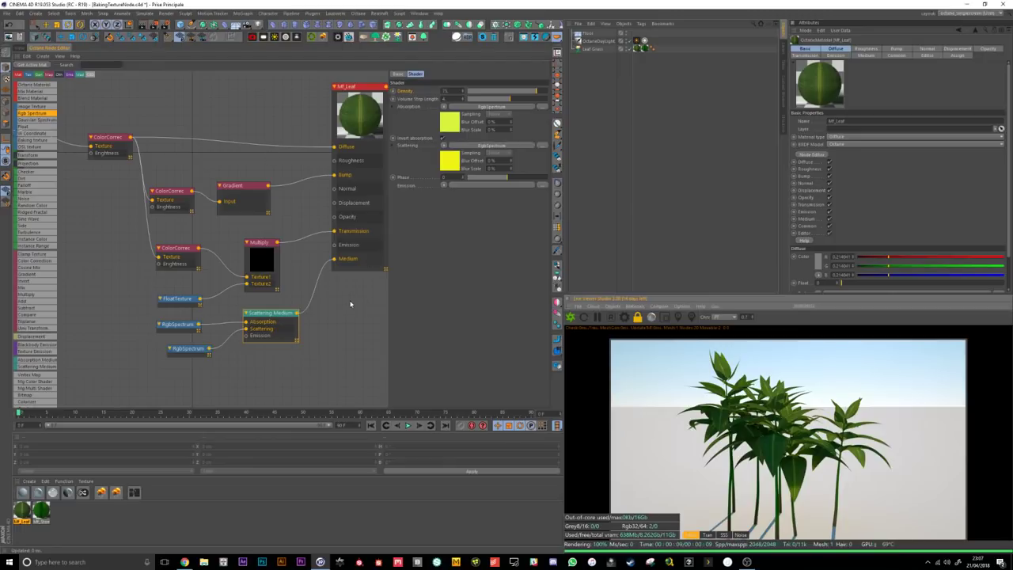
Step: Shift the Scattering Medium node slightly away from the leaf material, and examine the Leaf Grass plant up close from several angles
{"action": "left_click_drag", "start_coordinate": [295, 323], "coordinate": [288, 324]}
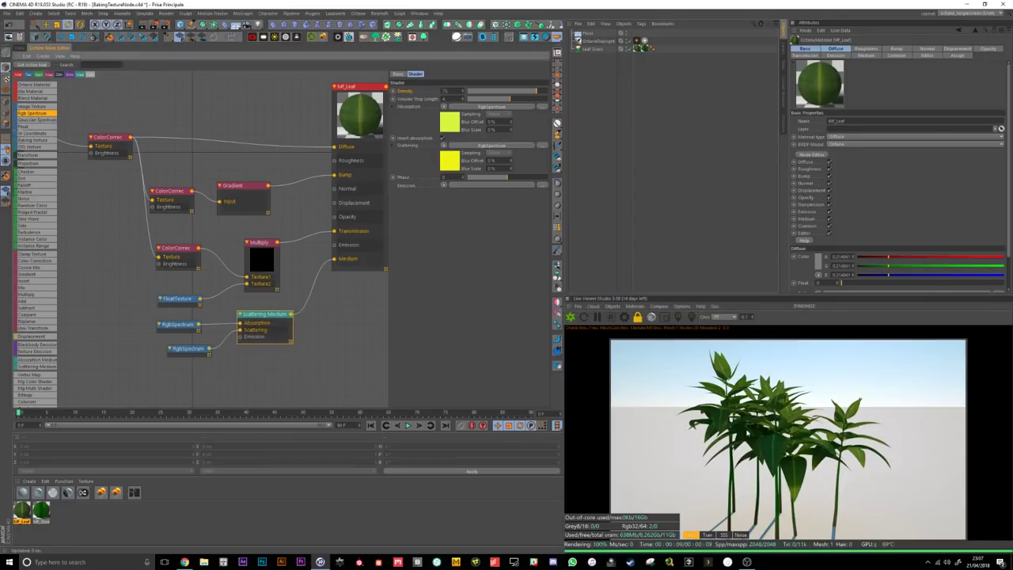
{"action": "left_click", "coordinate": [20, 48]}
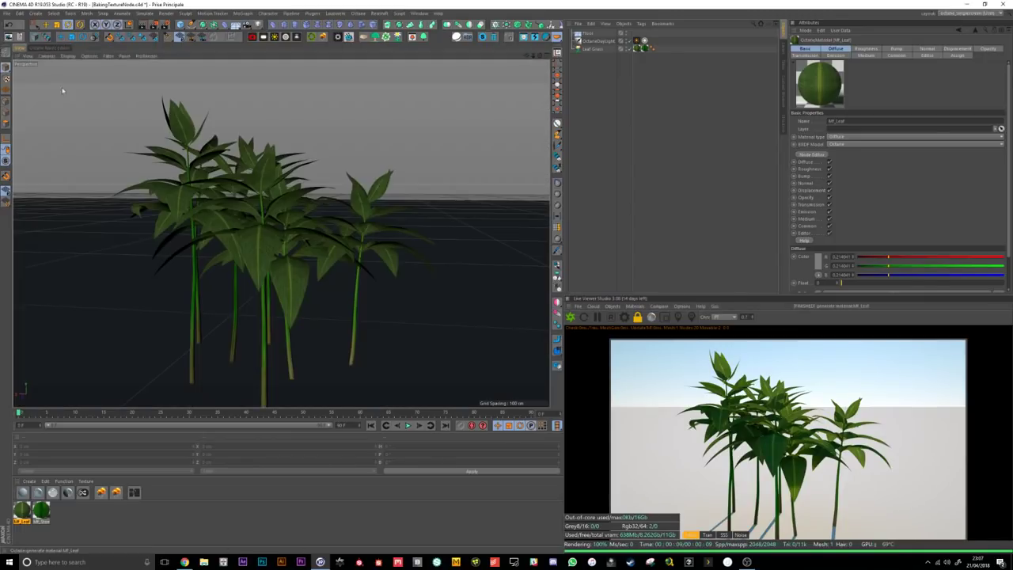
{"action": "right_click_drag", "start_coordinate": [288, 237], "coordinate": [344, 237], "text": "alt"}
{"action": "left_click_drag", "start_coordinate": [356, 233], "coordinate": [292, 249], "text": "alt"}
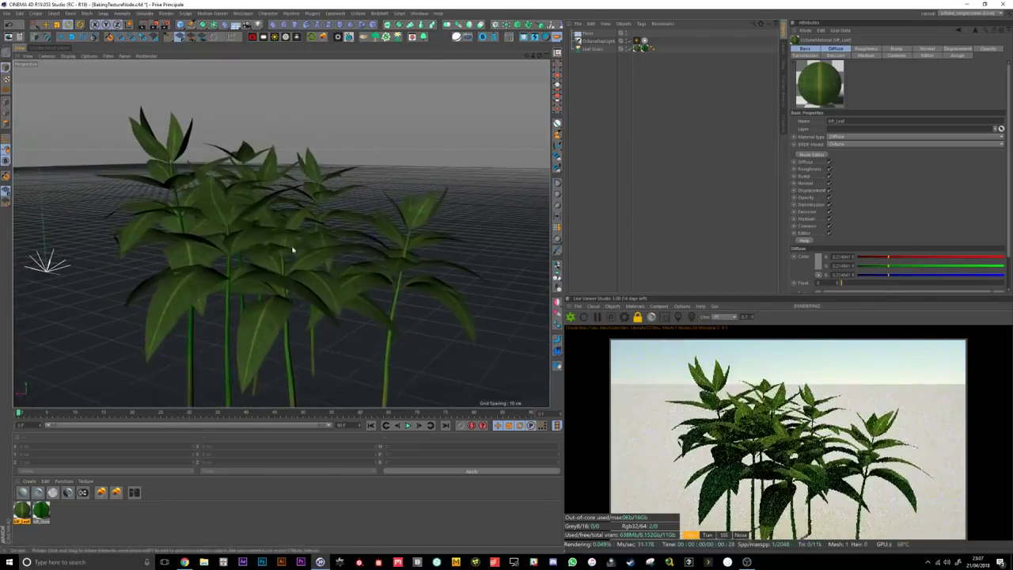
{"action": "right_click_drag", "start_coordinate": [250, 235], "coordinate": [319, 240], "text": "alt"}
{"action": "left_click_drag", "start_coordinate": [373, 261], "coordinate": [320, 251], "text": "alt"}
{"action": "right_click_drag", "start_coordinate": [348, 272], "coordinate": [396, 274], "text": "alt"}
{"action": "right_click_drag", "start_coordinate": [293, 304], "coordinate": [356, 270], "text": "alt"}
{"action": "left_click", "coordinate": [592, 49]}
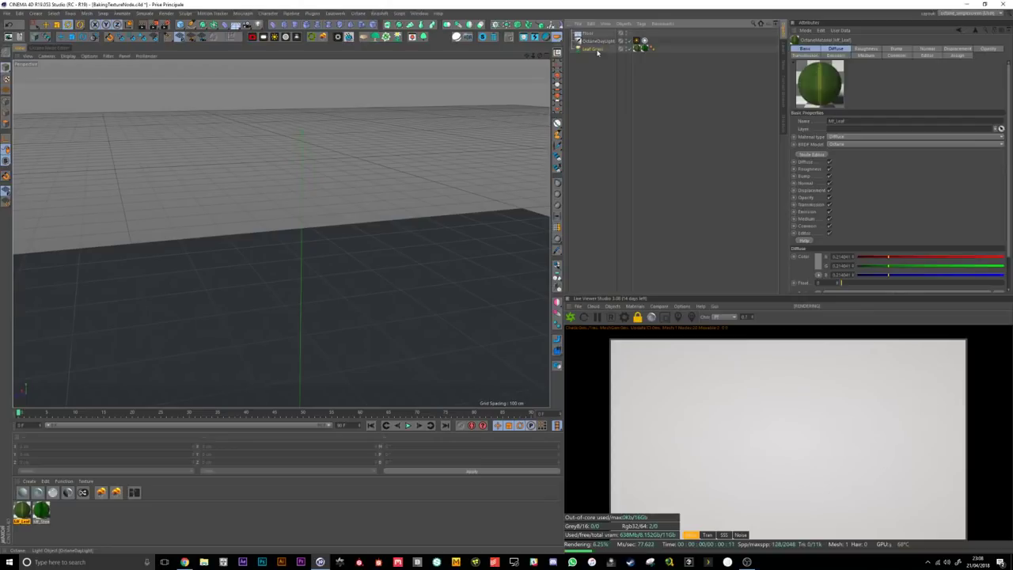
{"action": "key", "text": "o"}
{"action": "right_click_drag", "start_coordinate": [321, 228], "coordinate": [388, 219], "text": "alt"}
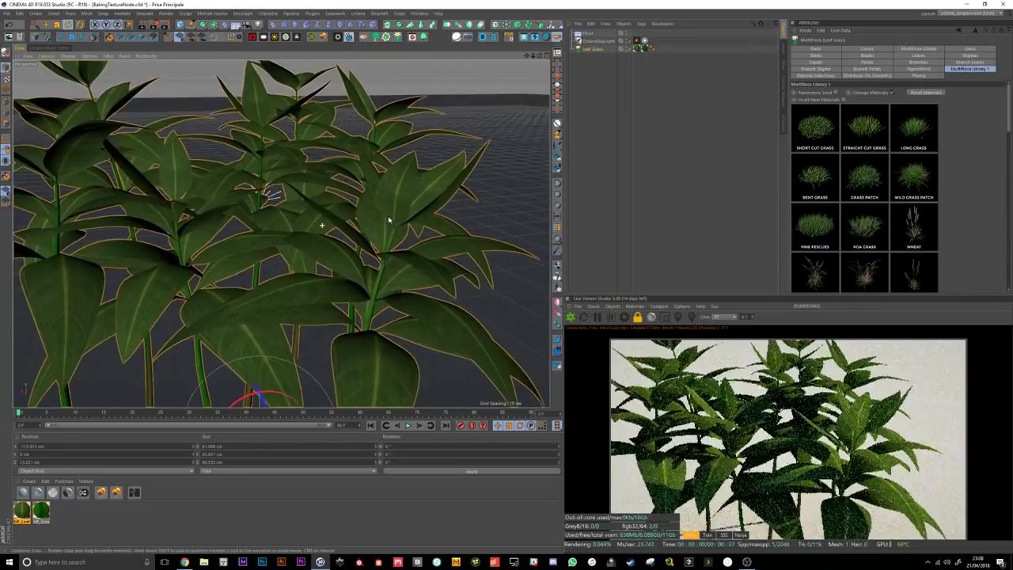
{"action": "mouse_move", "coordinate": [369, 239]}
{"action": "left_mouse_down", "text": "alt"}
{"action": "mouse_move", "coordinate": [299, 192]}
{"action": "mouse_move", "coordinate": [299, 177]}
{"action": "mouse_move", "coordinate": [278, 227]}
{"action": "mouse_move", "coordinate": [370, 230]}
{"action": "left_mouse_up", "text": "alt"}
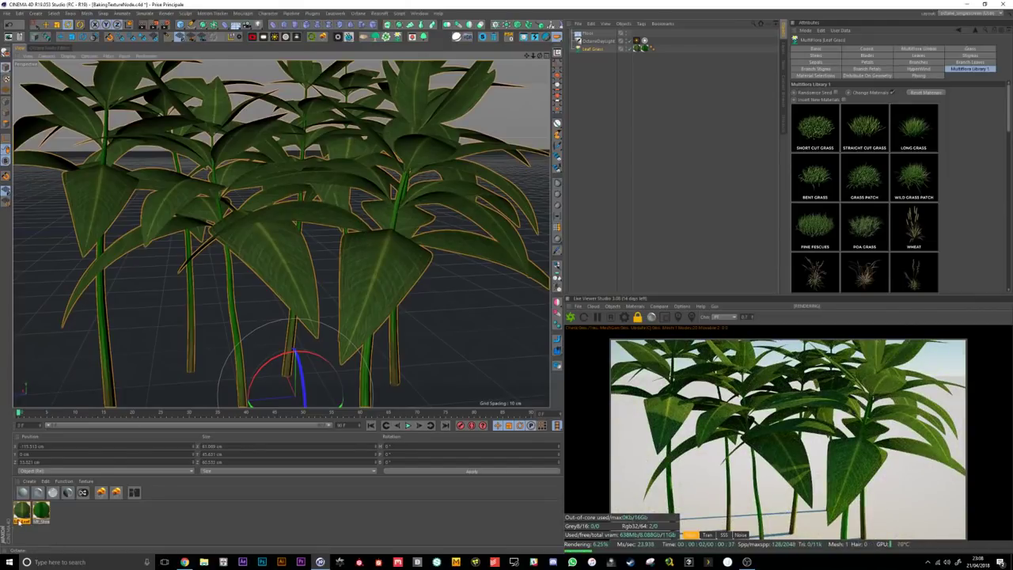
Step: Rename the MF_Leaf material to Leaf_Diff, and make a duplicate of it named Leaf_Gloss
{"action": "left_click", "coordinate": [21, 510]}
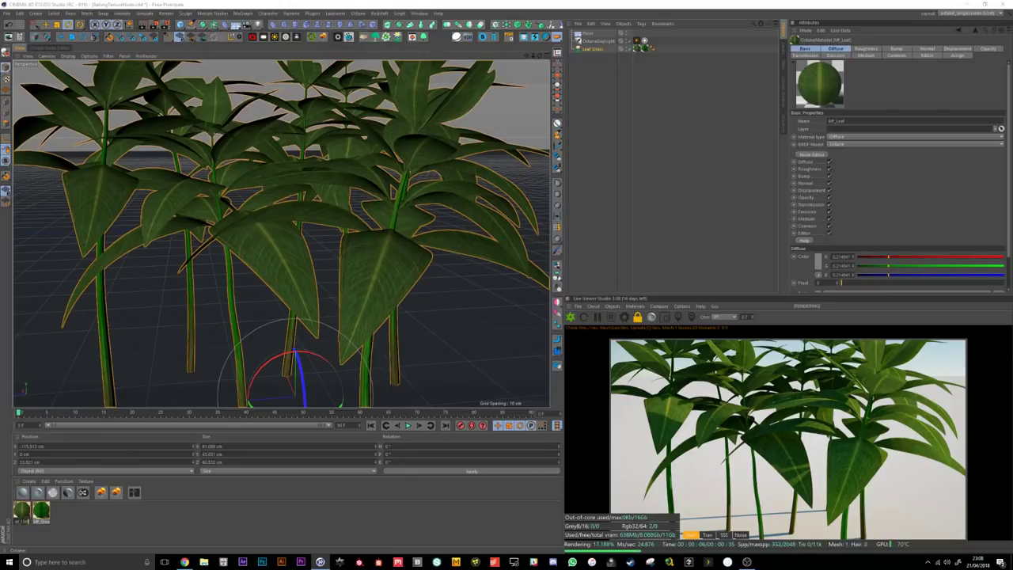
{"action": "left_click", "coordinate": [22, 513]}
{"action": "left_click", "coordinate": [61, 515]}
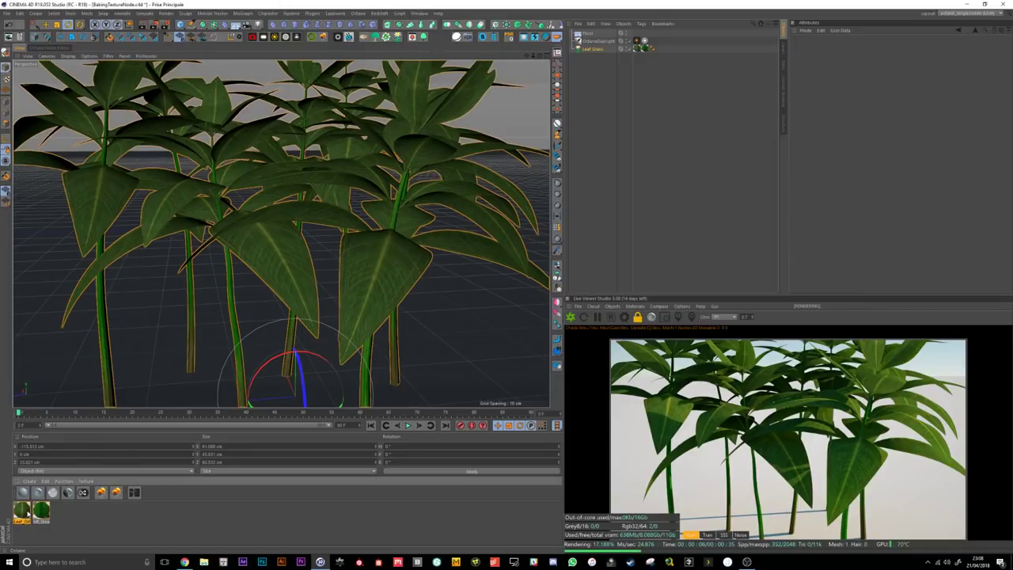
{"action": "key", "text": "ctrl+v"}
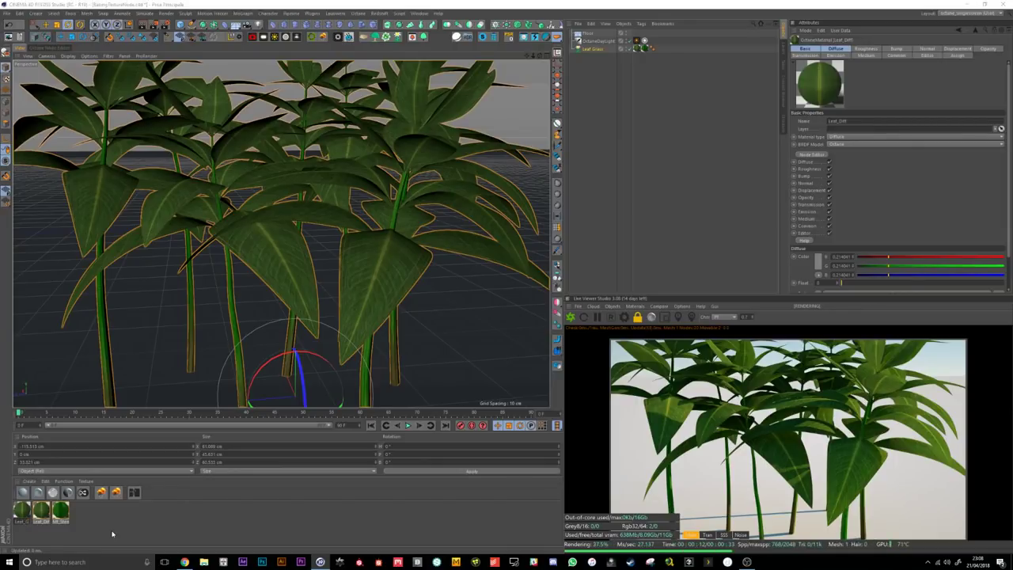
{"action": "key", "text": "Return"}
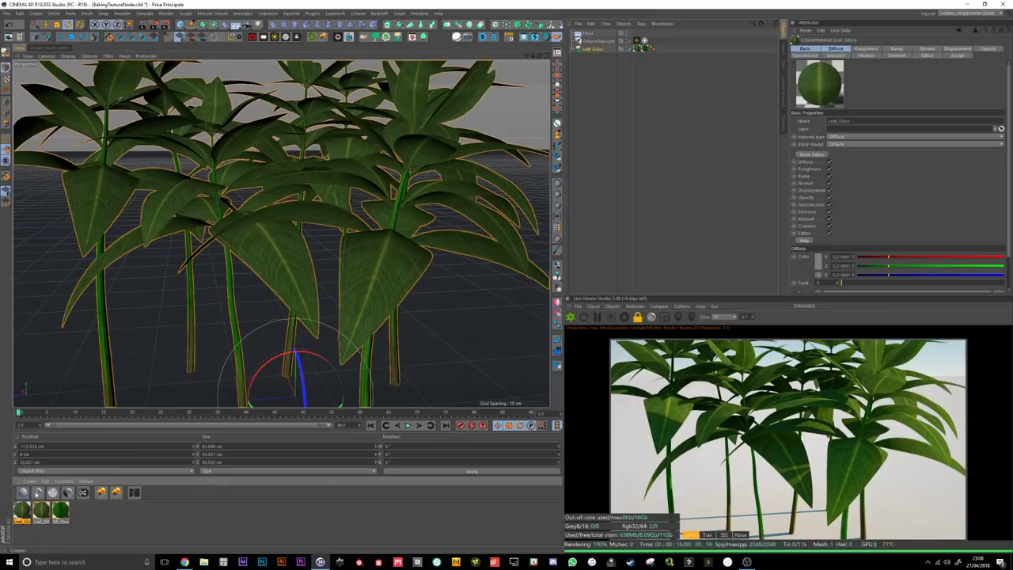
Step: Delete the transmission and scattering medium node branches from the Leaf_Gloss material's graph, keeping the diffuse and bump branches
{"action": "left_click", "coordinate": [47, 48]}
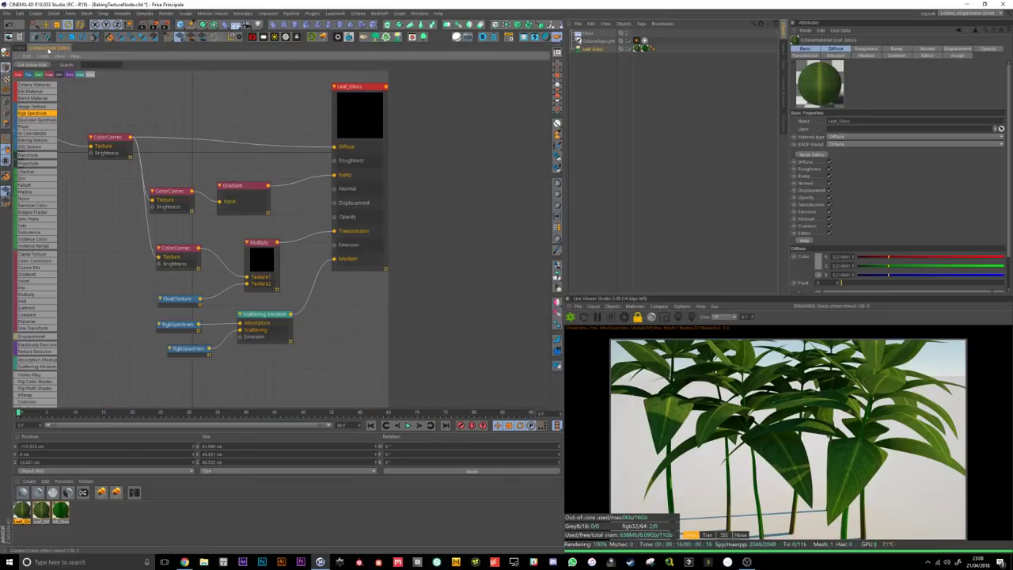
{"action": "scroll", "coordinate": [246, 208], "scroll_direction": "up", "scroll_amount": 1}
{"action": "scroll", "coordinate": [319, 347], "scroll_direction": "down", "scroll_amount": 1}
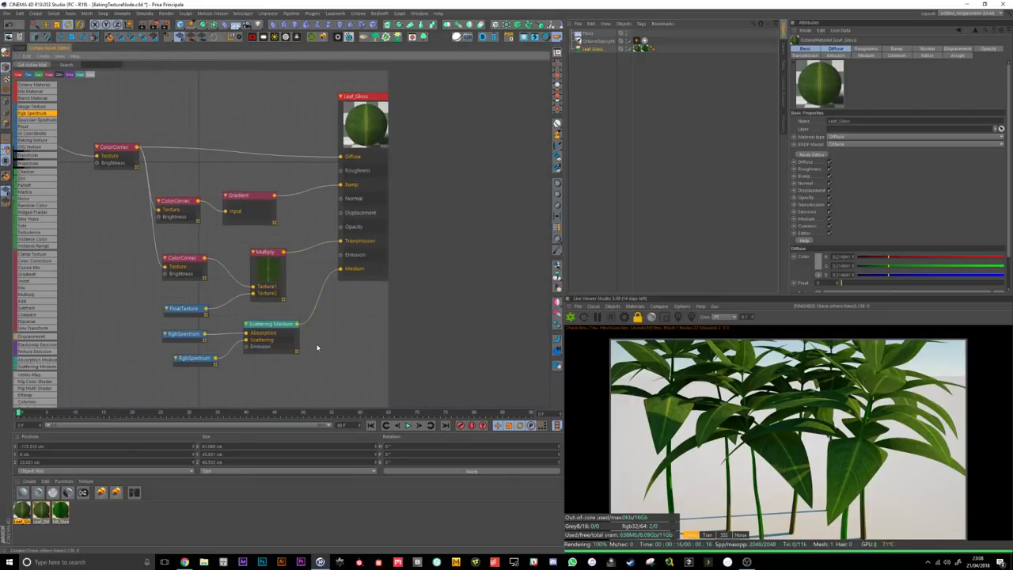
{"action": "middle_click_drag", "start_coordinate": [321, 350], "coordinate": [323, 329]}
{"action": "scroll", "coordinate": [326, 309], "scroll_direction": "down", "scroll_amount": 1}
{"action": "scroll", "coordinate": [323, 329], "scroll_direction": "up", "scroll_amount": 1}
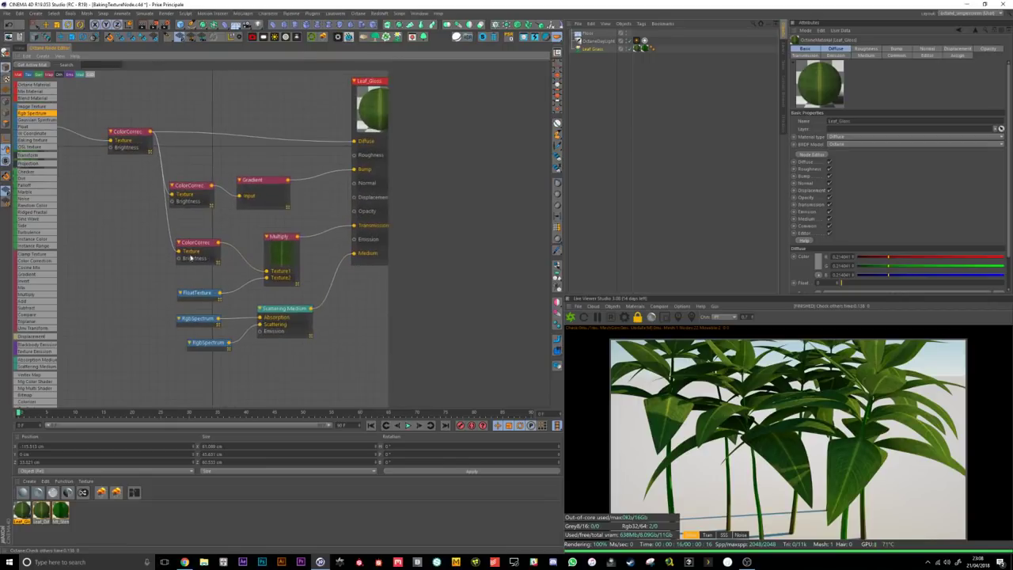
{"action": "left_click_drag", "start_coordinate": [327, 372], "coordinate": [132, 226]}
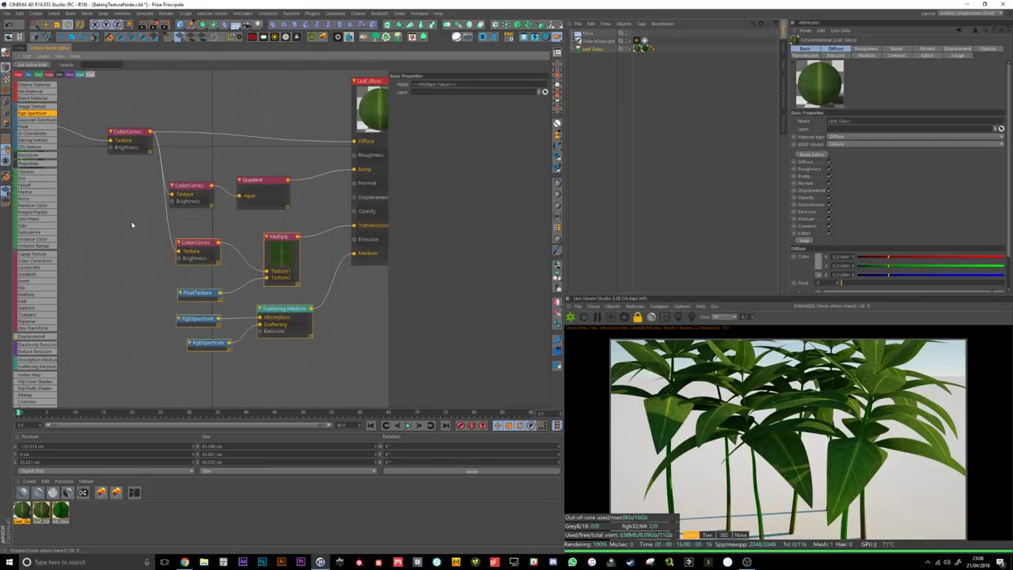
{"action": "key", "text": "Delete"}
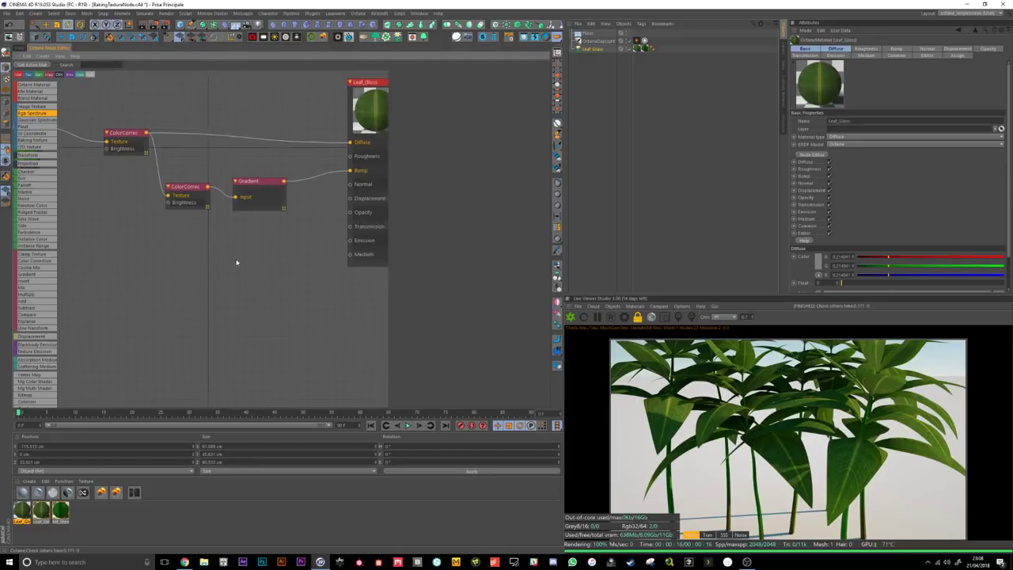
Step: Change the Leaf_Gloss material type to Glossy
{"action": "left_click", "coordinate": [335, 144]}
{"action": "left_click", "coordinate": [404, 73]}
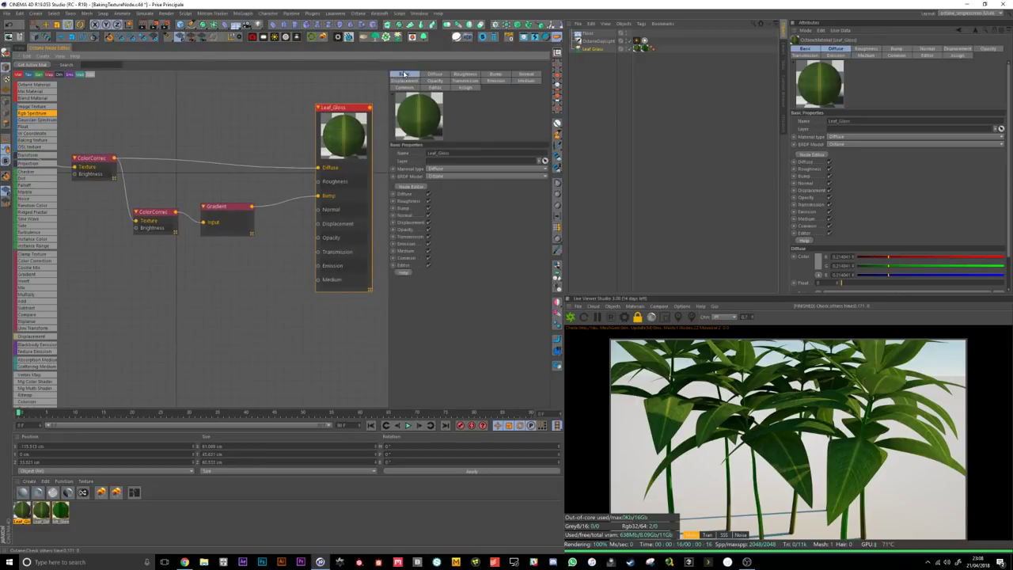
{"action": "left_click", "coordinate": [452, 169]}
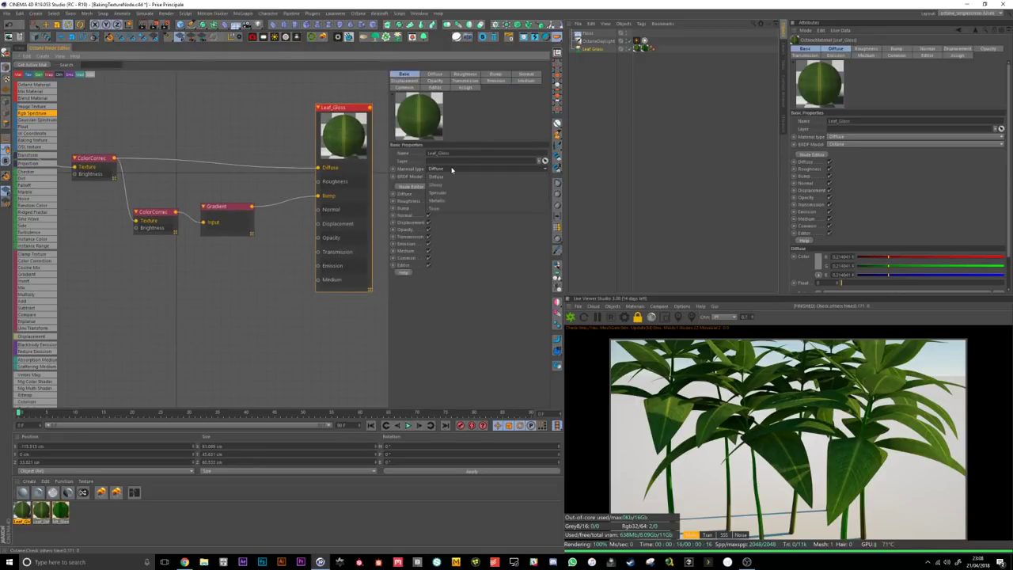
{"action": "left_click", "coordinate": [447, 176]}
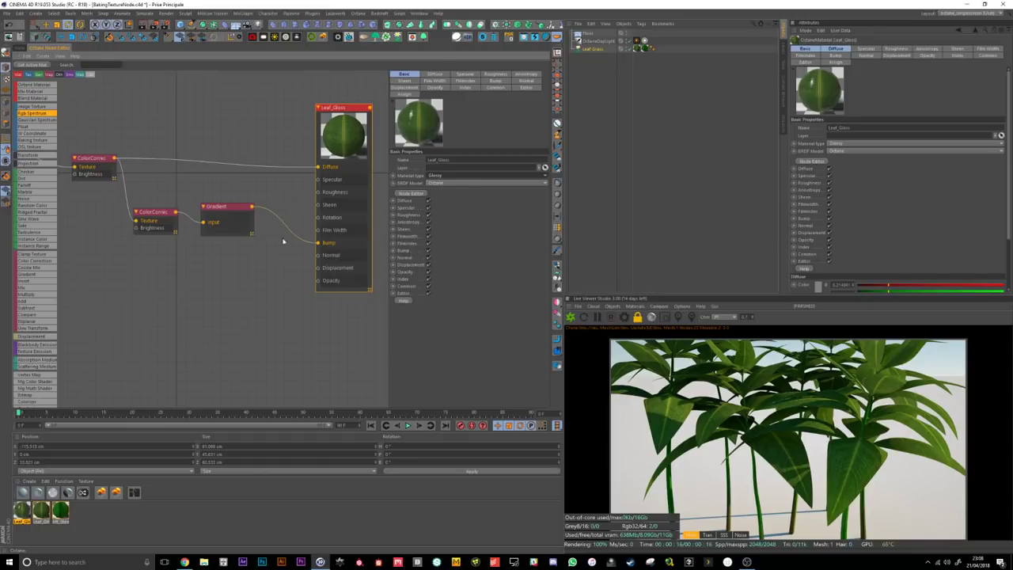
Step: Assign Leaf_Gloss to the leaves of the Leaf Grass object, and inspect the glossy leaf surface up close in the live render
{"action": "left_click", "coordinate": [24, 53]}
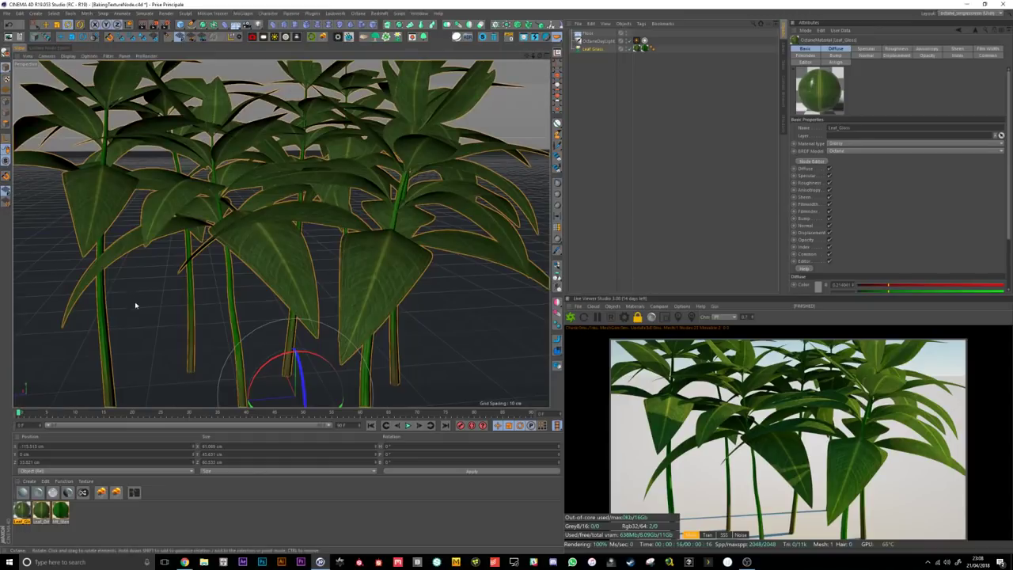
{"action": "mouse_move", "coordinate": [19, 508]}
{"action": "left_mouse_down"}
{"action": "mouse_move", "coordinate": [73, 514]}
{"action": "mouse_move", "coordinate": [16, 505]}
{"action": "left_mouse_up"}
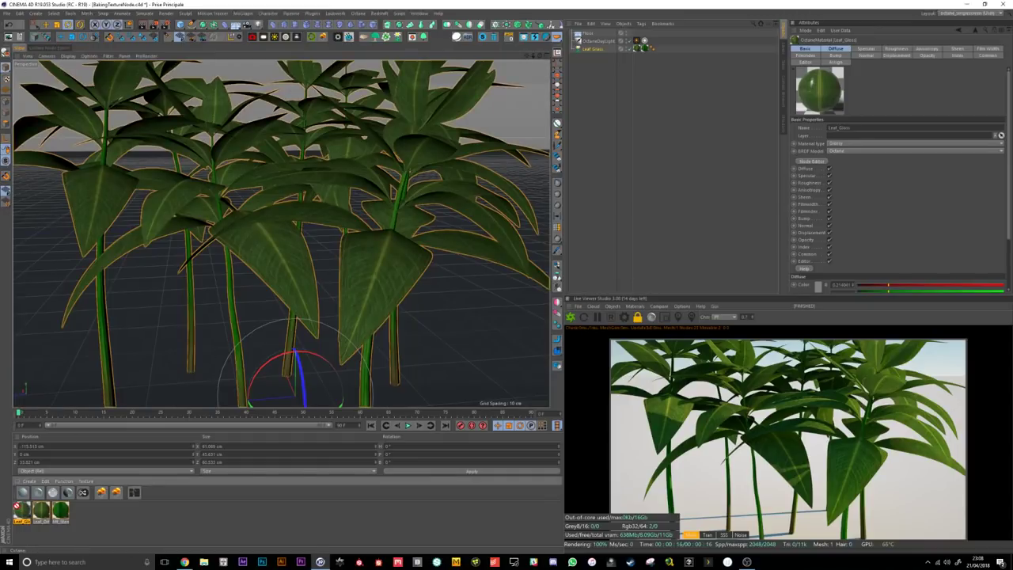
{"action": "left_click_drag", "start_coordinate": [645, 54], "coordinate": [641, 54]}
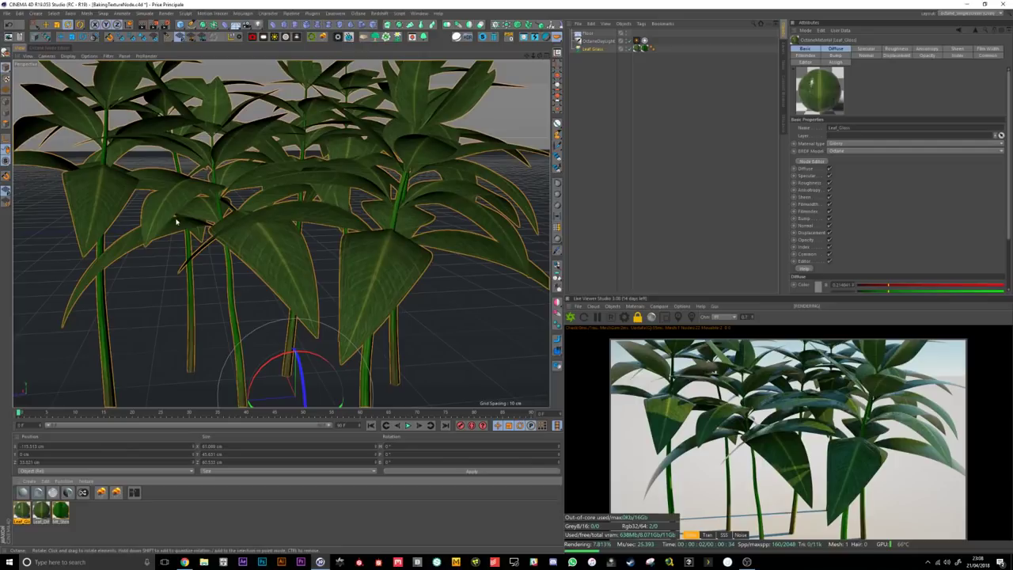
{"action": "right_click_drag", "start_coordinate": [303, 173], "coordinate": [396, 166], "text": "alt"}
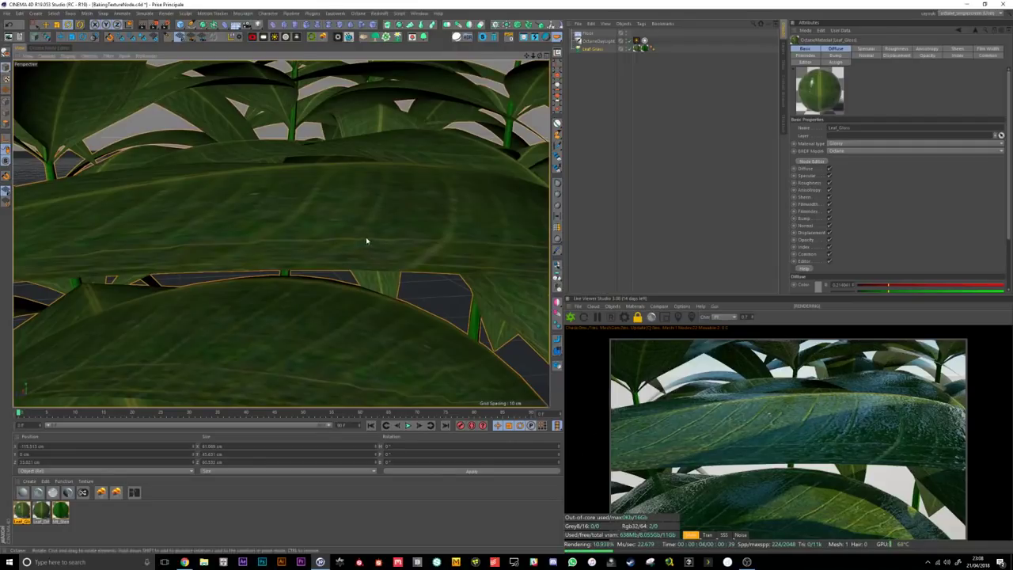
{"action": "right_click_drag", "start_coordinate": [367, 238], "coordinate": [311, 240], "text": "alt"}
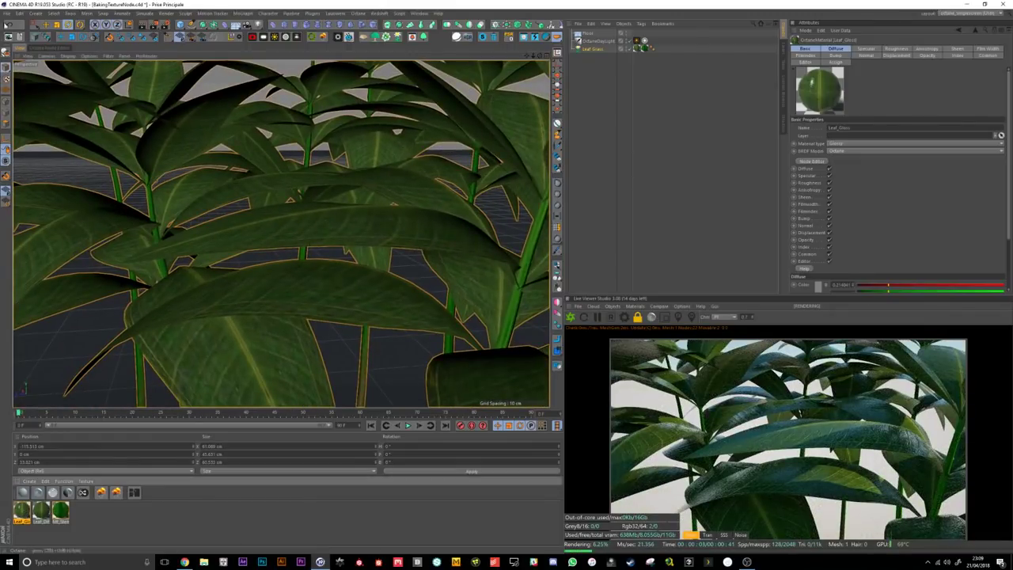
Step: Replace the Gradient in Leaf_Gloss's bump branch with a Multiply node combining the Color Correction and a new Float texture
{"action": "left_click", "coordinate": [46, 27]}
{"action": "left_click", "coordinate": [230, 221]}
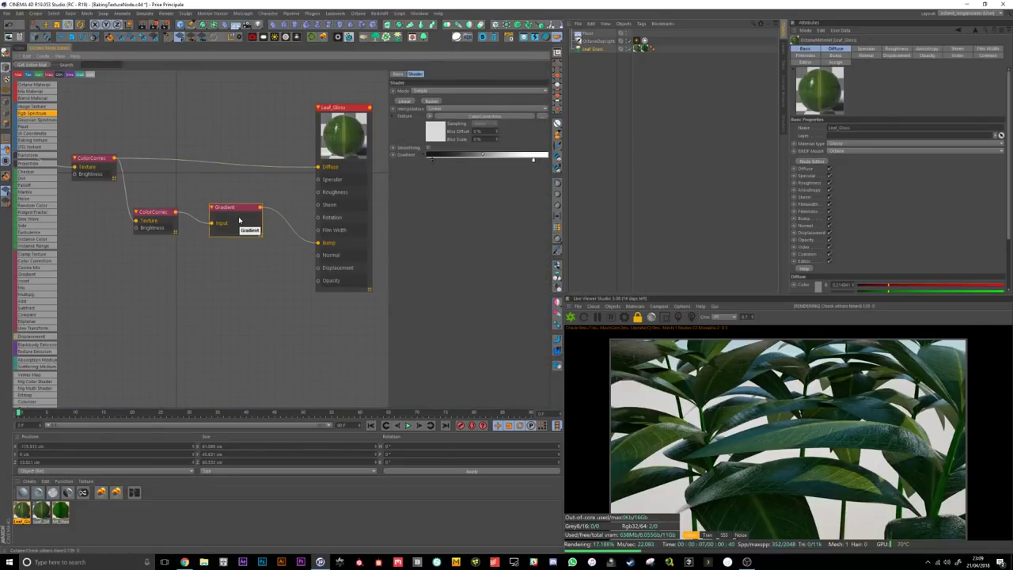
{"action": "key", "text": "Delete"}
{"action": "left_click_drag", "start_coordinate": [154, 212], "coordinate": [178, 224]}
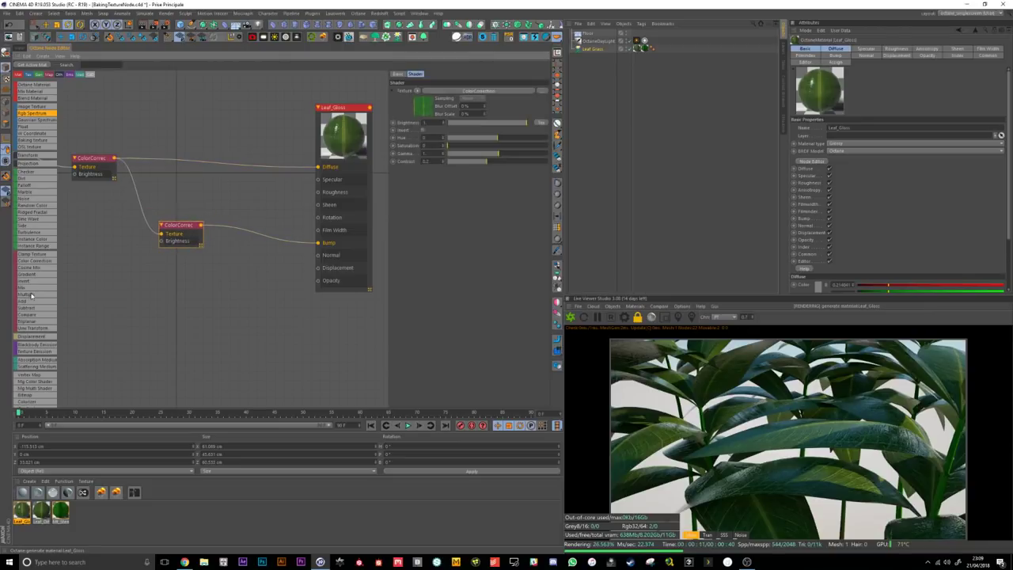
{"action": "left_click_drag", "start_coordinate": [31, 295], "coordinate": [261, 251]}
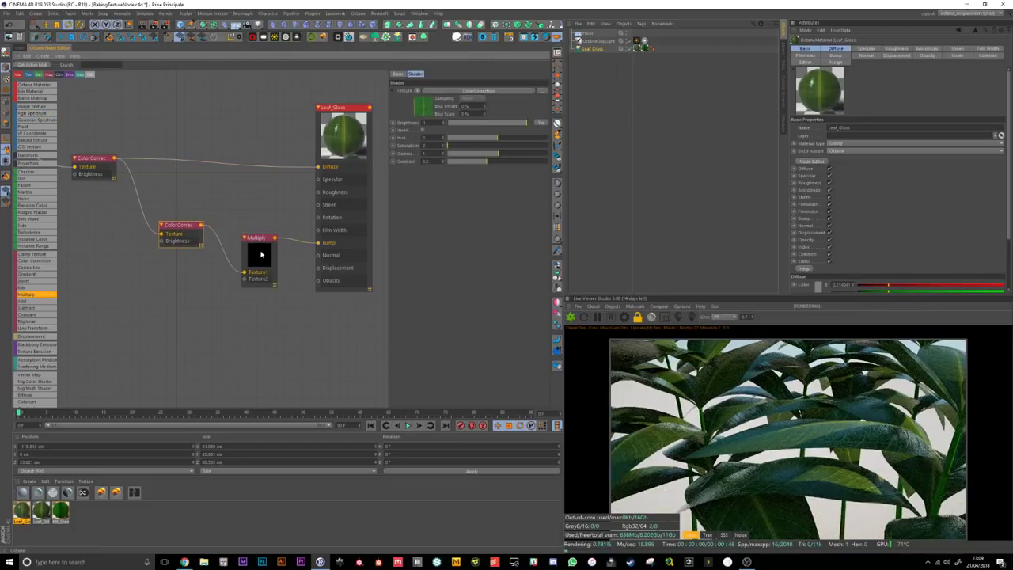
{"action": "left_click_drag", "start_coordinate": [32, 130], "coordinate": [245, 285]}
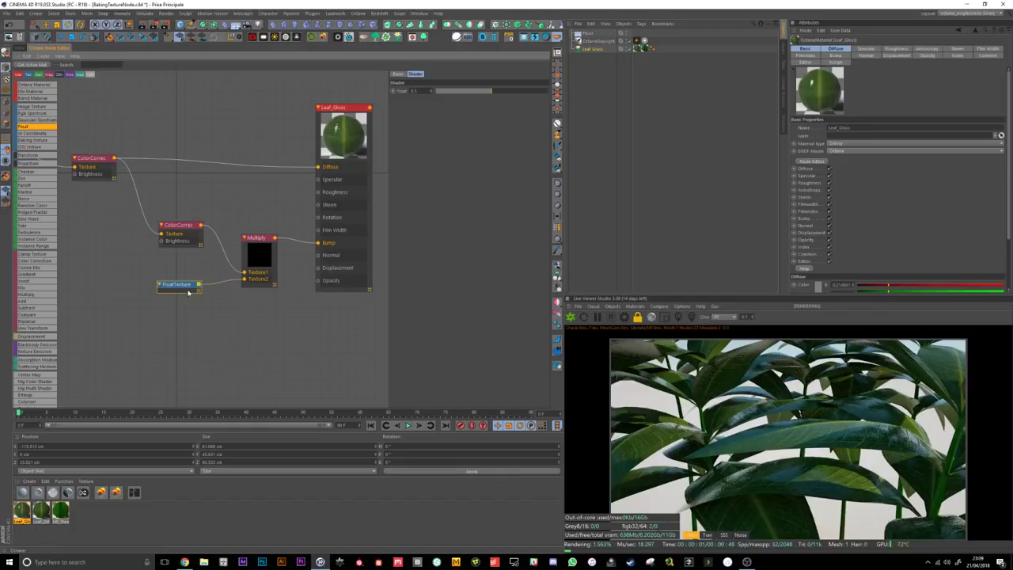
Step: Test a much lower value on the bump's Float texture, and set it to 0.5
{"action": "left_click_drag", "start_coordinate": [489, 93], "coordinate": [437, 92]}
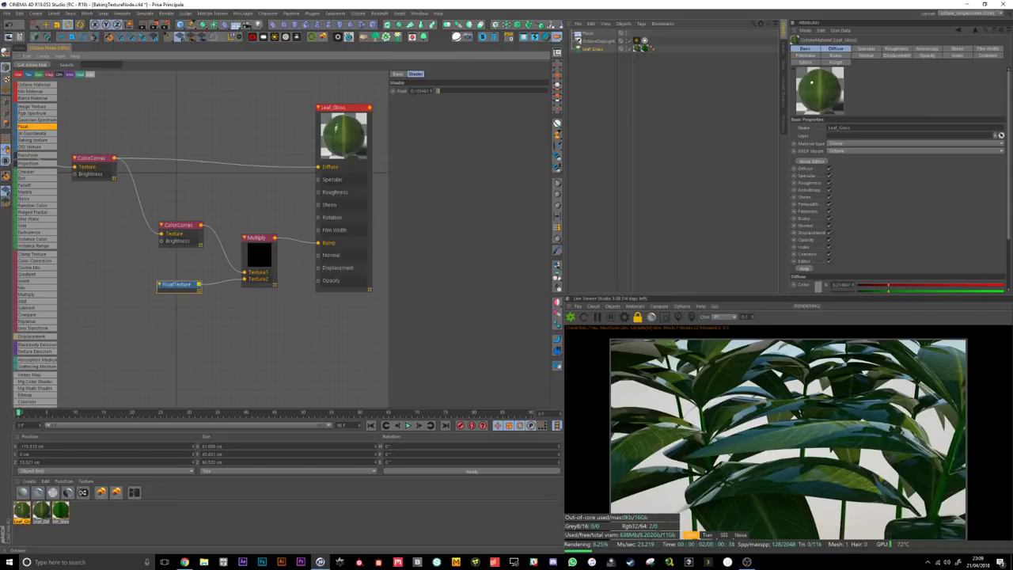
{"action": "double_click", "coordinate": [419, 91]}
{"action": "type", "text": "0.5"}
{"action": "key", "text": "Return"}
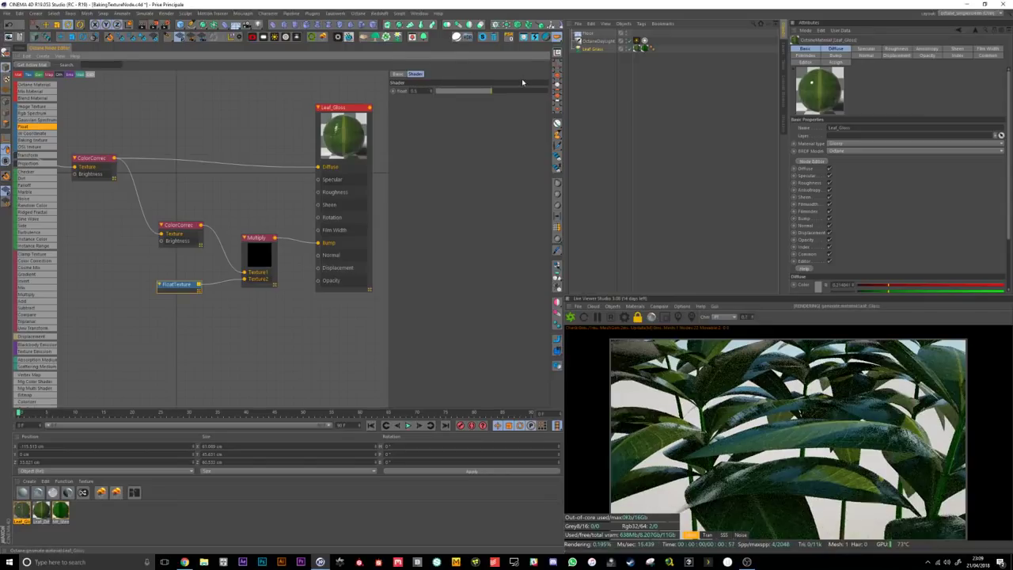
Step: Examine the glossy leaves' bump detail up close and from farther away, and return to the Leaf_Gloss node graph
{"action": "left_click", "coordinate": [24, 49]}
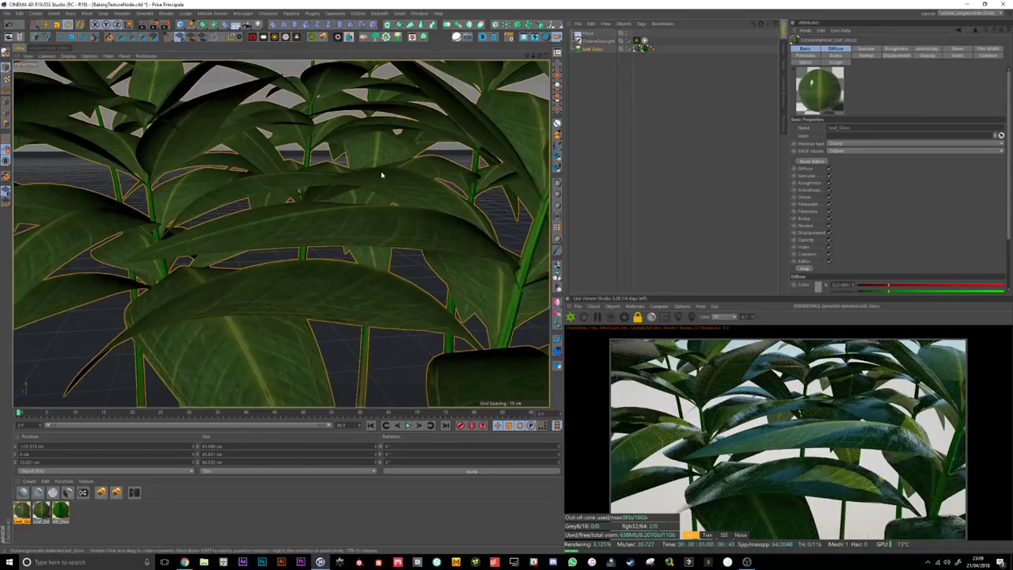
{"action": "scroll", "coordinate": [380, 175], "scroll_direction": "up", "scroll_amount": 5}
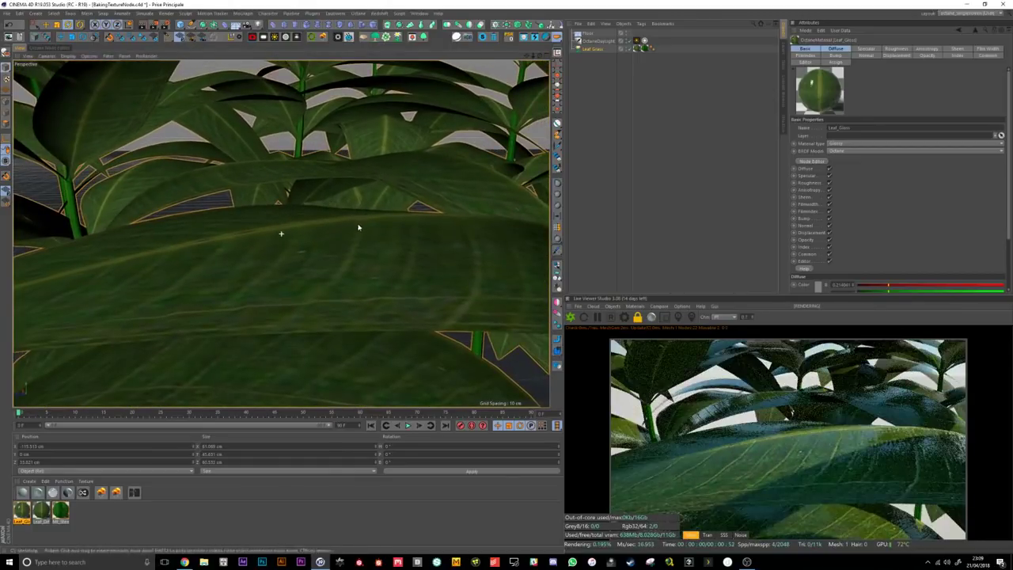
{"action": "scroll", "coordinate": [364, 224], "scroll_direction": "down", "scroll_amount": 2}
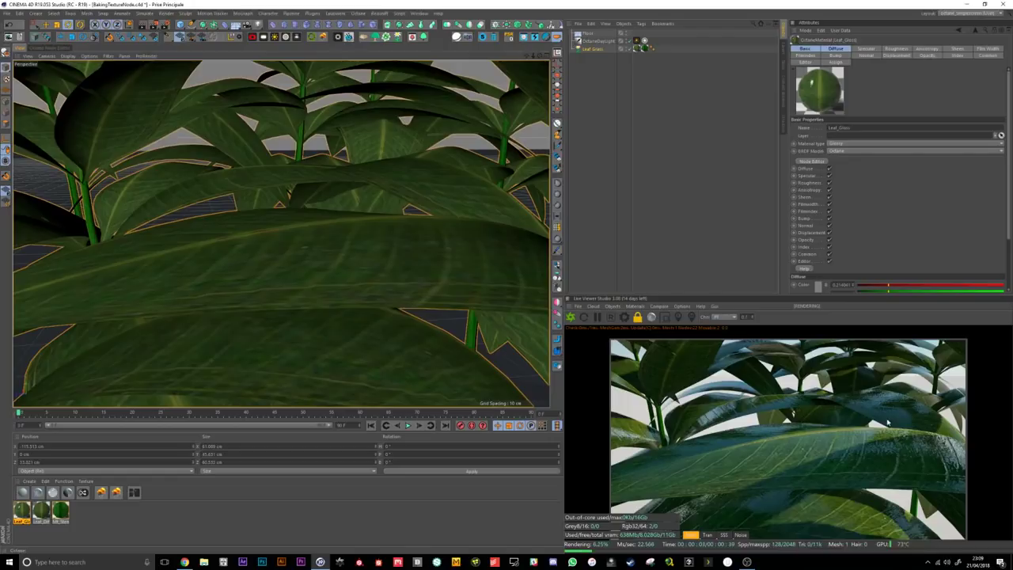
{"action": "scroll", "coordinate": [295, 301], "scroll_direction": "down", "scroll_amount": 6}
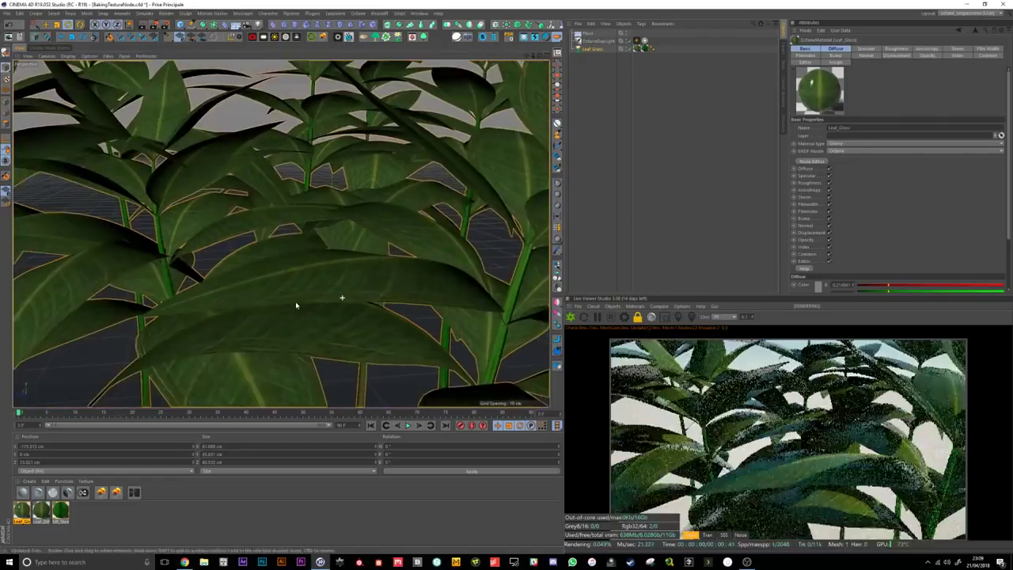
{"action": "scroll", "coordinate": [383, 276], "scroll_direction": "down", "scroll_amount": 5}
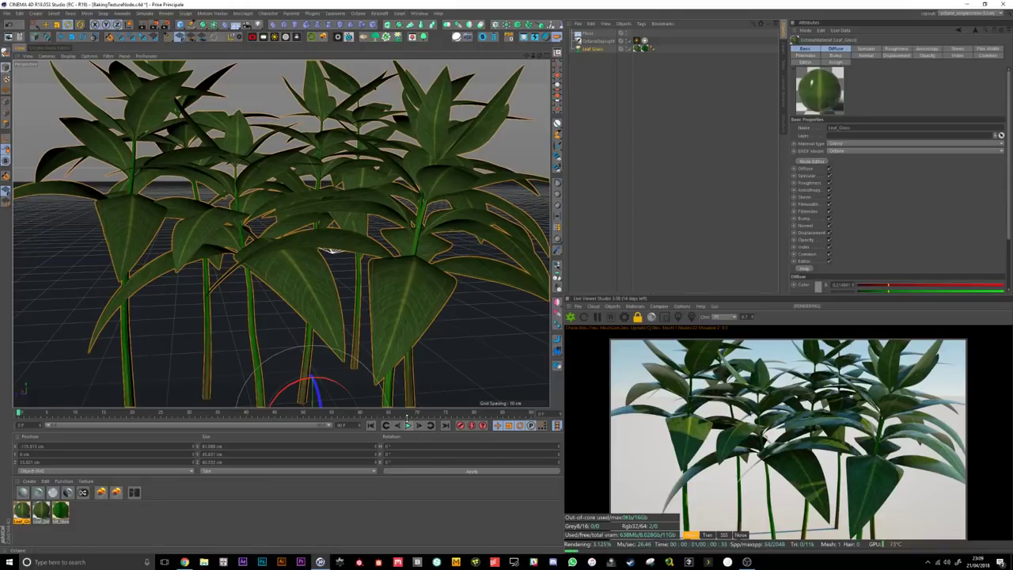
{"action": "left_click", "coordinate": [49, 47]}
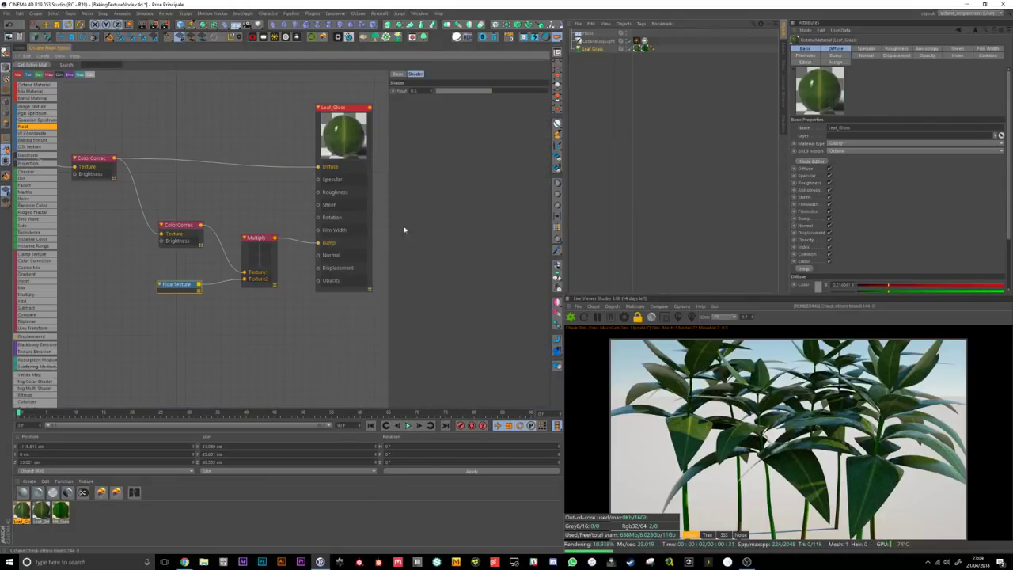
Step: Connect the bump branch's Color Correction to Leaf_Gloss's Roughness input, and inspect the leaf surface up close in the render
{"action": "left_click_drag", "start_coordinate": [358, 202], "coordinate": [362, 202]}
{"action": "mouse_move", "coordinate": [181, 233]}
{"action": "left_mouse_down"}
{"action": "mouse_move", "coordinate": [164, 230]}
{"action": "mouse_move", "coordinate": [167, 238]}
{"action": "left_mouse_up"}
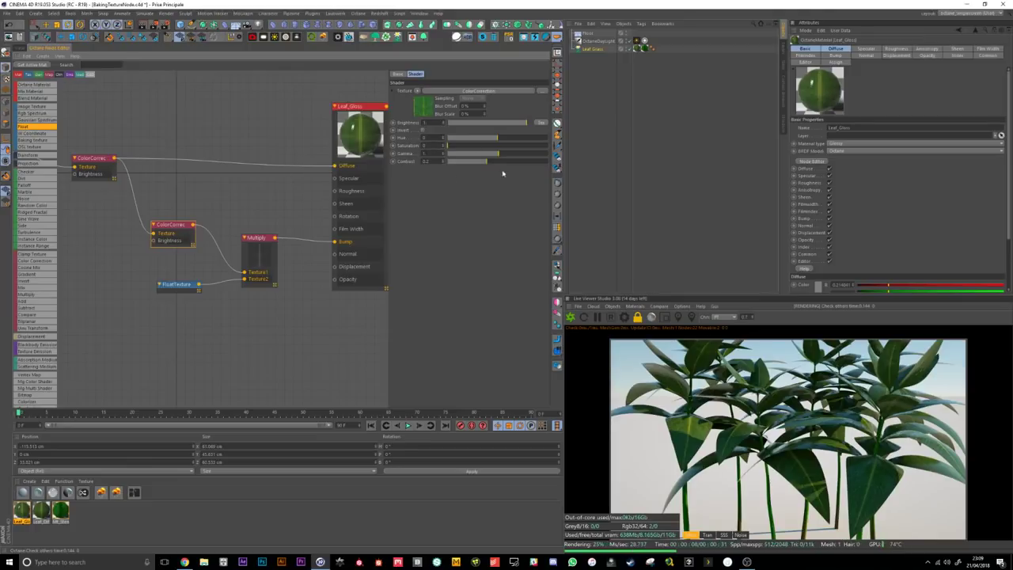
{"action": "left_click_drag", "start_coordinate": [181, 242], "coordinate": [337, 193]}
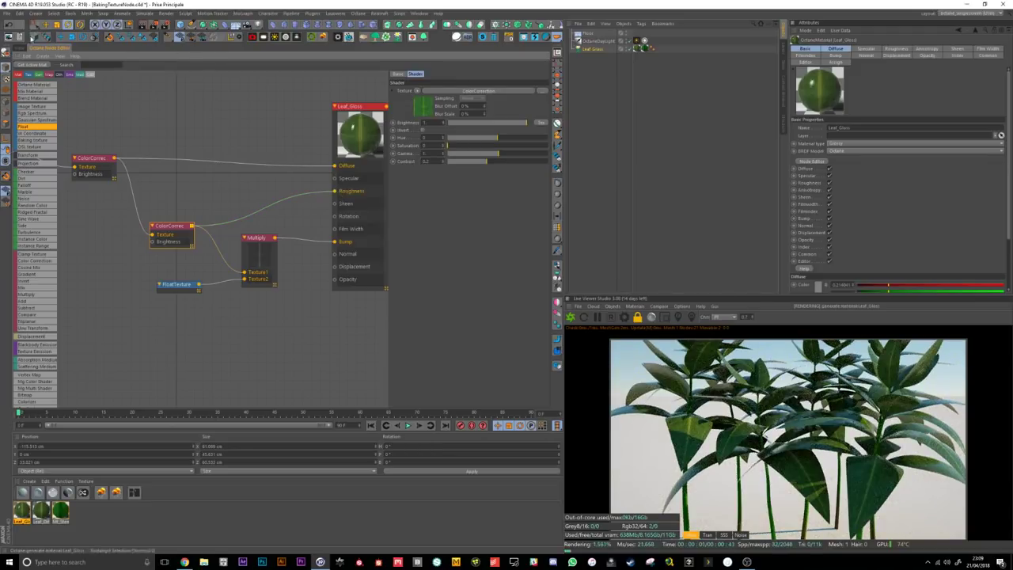
{"action": "left_click", "coordinate": [18, 49]}
{"action": "right_click_drag", "start_coordinate": [319, 219], "coordinate": [357, 201], "text": "alt"}
{"action": "left_click_drag", "start_coordinate": [357, 201], "coordinate": [287, 248], "text": "alt"}
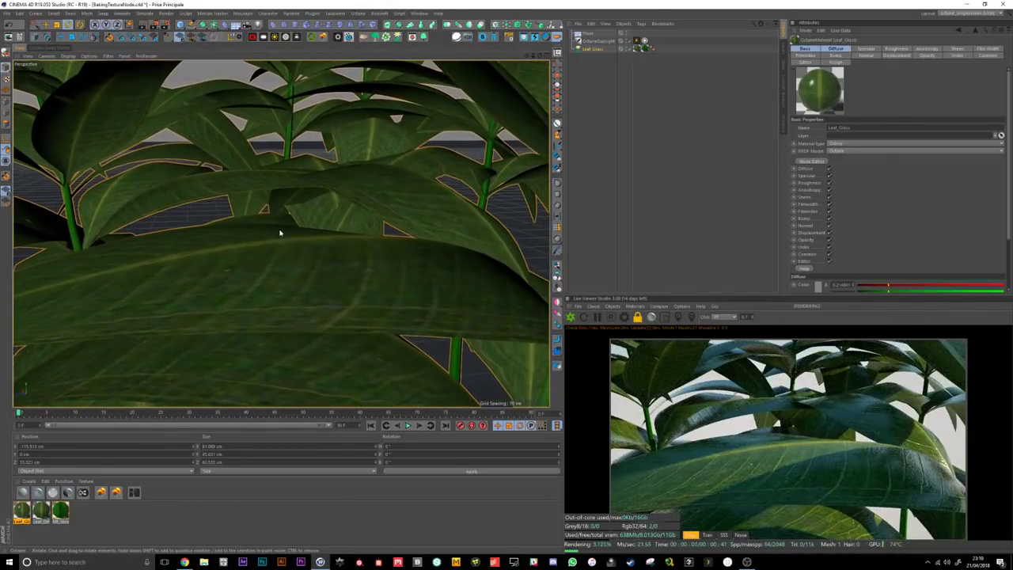
Step: Insert a Multiply node between the Color Correction and Leaf_Gloss's Roughness, and feed its second texture with a new Float texture
{"action": "left_click", "coordinate": [50, 48]}
{"action": "left_click_drag", "start_coordinate": [188, 226], "coordinate": [160, 226]}
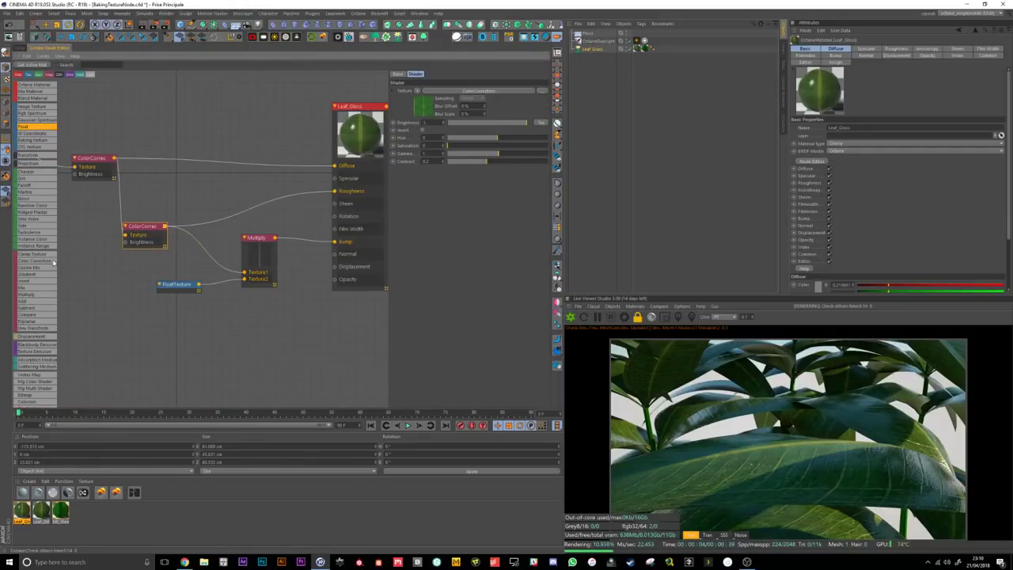
{"action": "left_click_drag", "start_coordinate": [36, 294], "coordinate": [267, 190]}
{"action": "left_click_drag", "start_coordinate": [359, 126], "coordinate": [355, 110]}
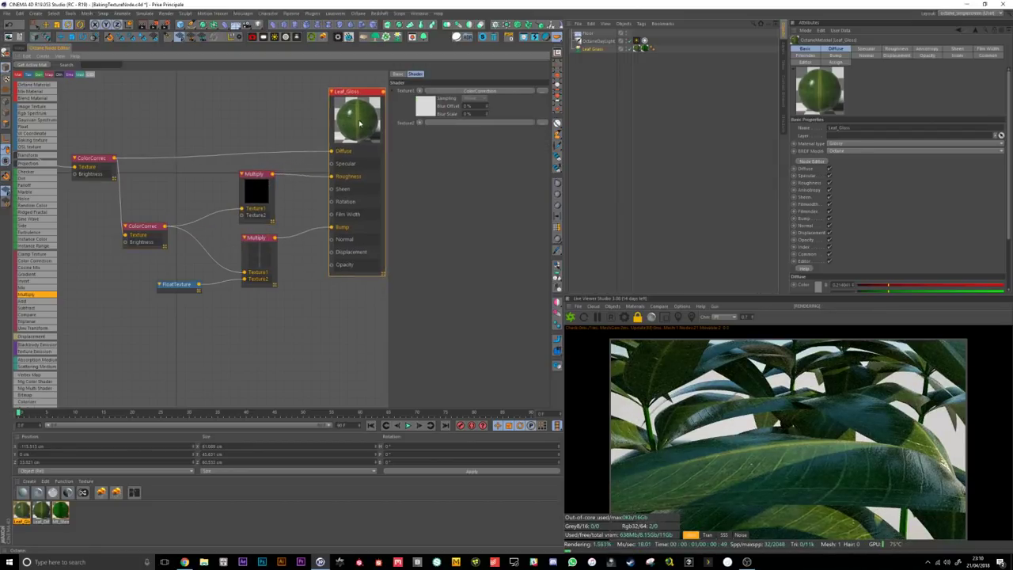
{"action": "left_click_drag", "start_coordinate": [245, 199], "coordinate": [250, 195]}
{"action": "left_click_drag", "start_coordinate": [32, 128], "coordinate": [227, 227]}
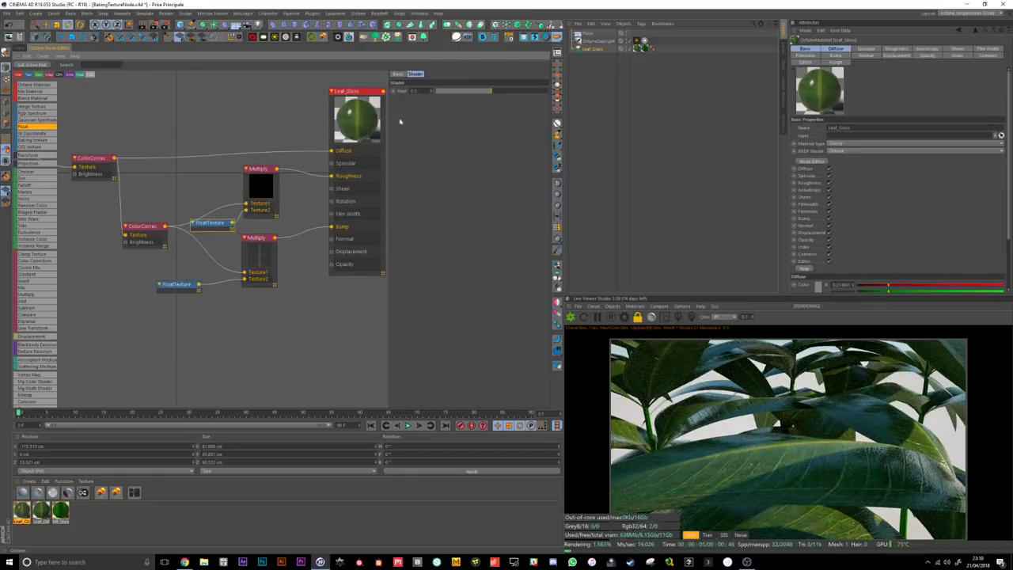
Step: Test high and low values on the roughness branch's Float texture, and set it to a value beyond the slider's range
{"action": "type", "text": "5"}
{"action": "key", "text": "Return"}
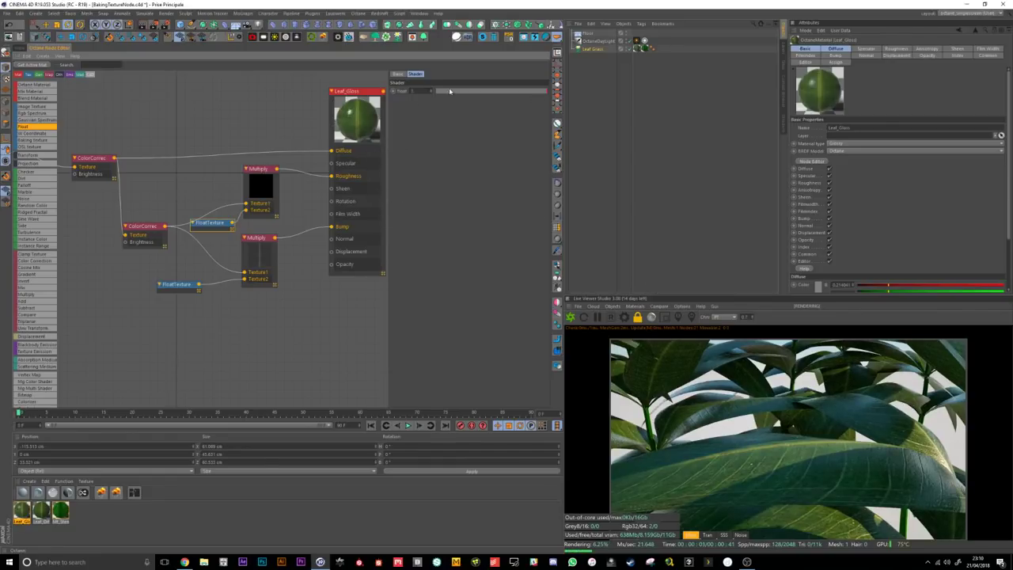
{"action": "left_click_drag", "start_coordinate": [449, 92], "coordinate": [432, 93]}
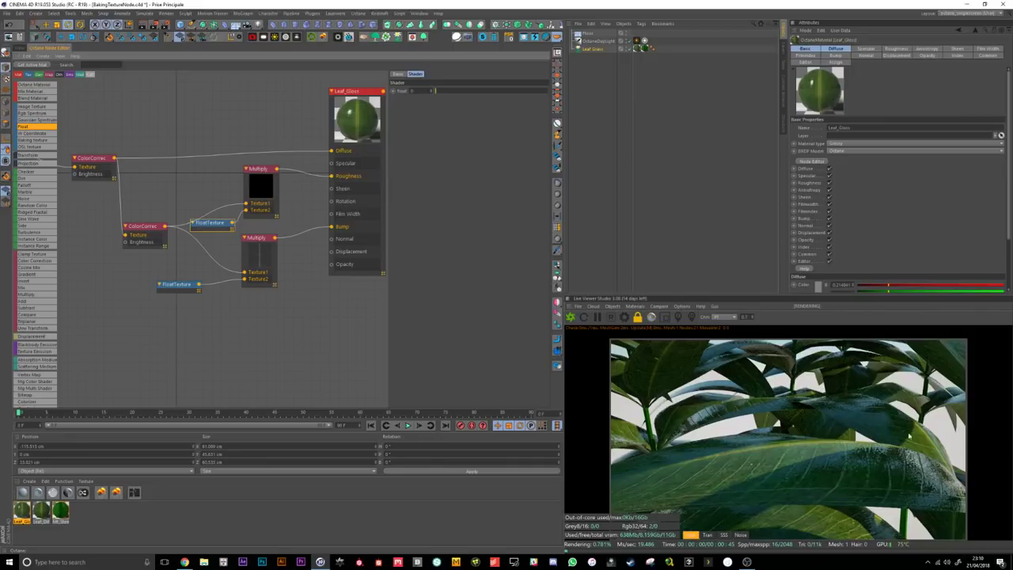
{"action": "left_click_drag", "start_coordinate": [442, 93], "coordinate": [541, 91]}
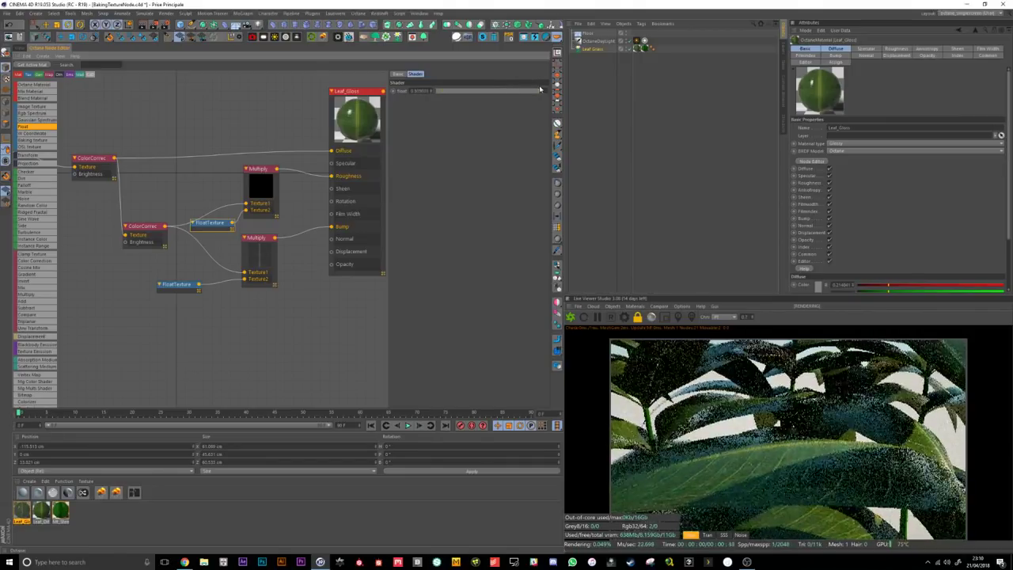
{"action": "double_click", "coordinate": [414, 91]}
{"action": "type", "text": "0"}
{"action": "key", "text": "Return"}
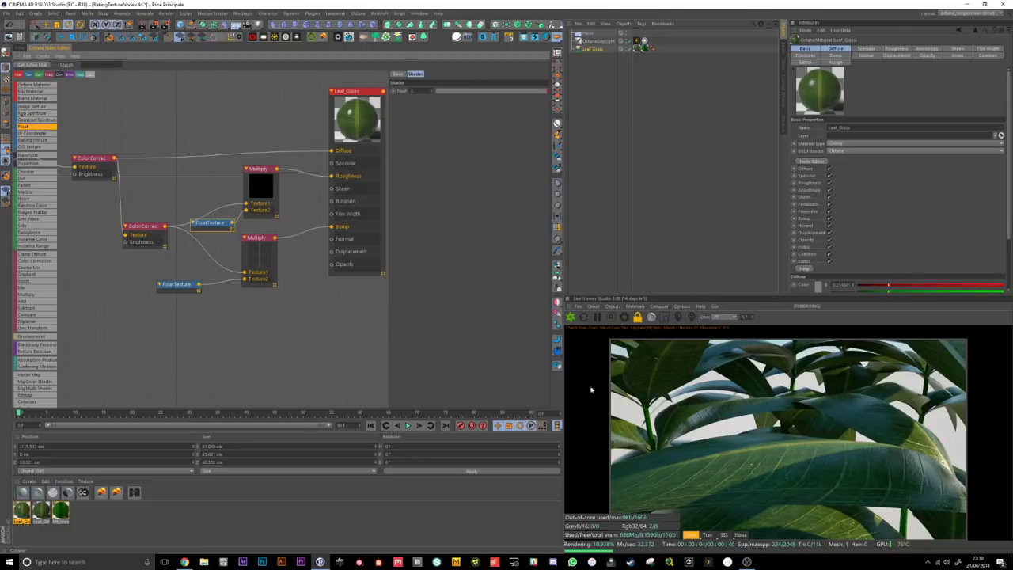
{"action": "left_click", "coordinate": [278, 339]}
{"action": "scroll", "coordinate": [318, 304], "scroll_direction": "down", "scroll_amount": 2}
{"action": "scroll", "coordinate": [313, 308], "scroll_direction": "down", "scroll_amount": 3}
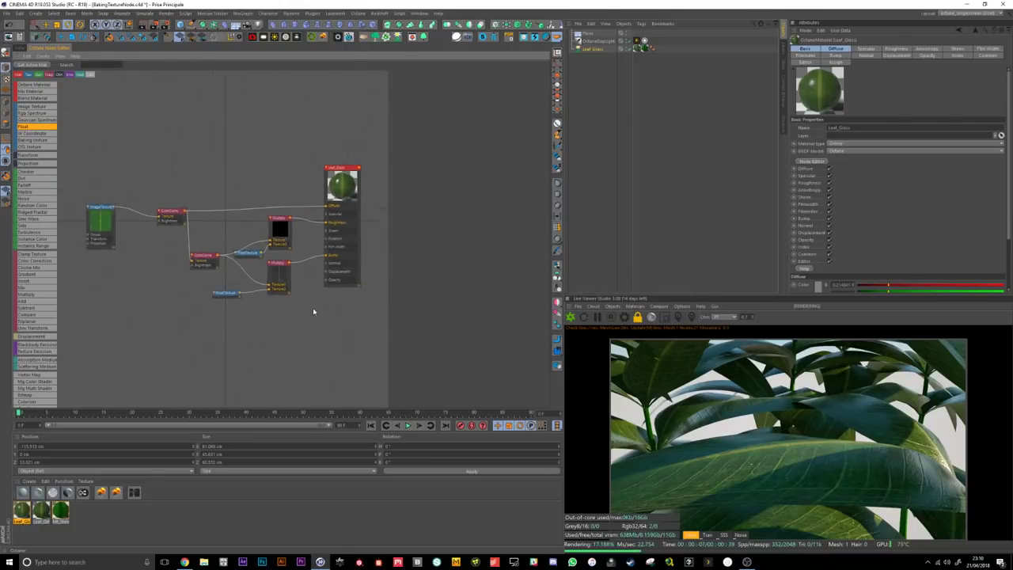
{"action": "left_click", "coordinate": [353, 205]}
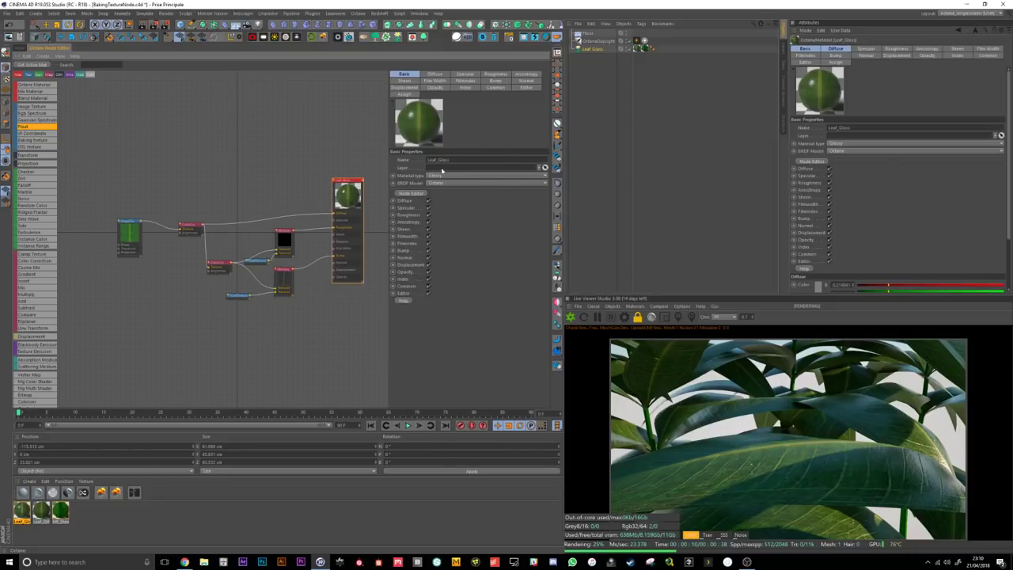
Step: Create a new Octane Mix material and name it Leaf_Mix
{"action": "left_click", "coordinate": [19, 48]}
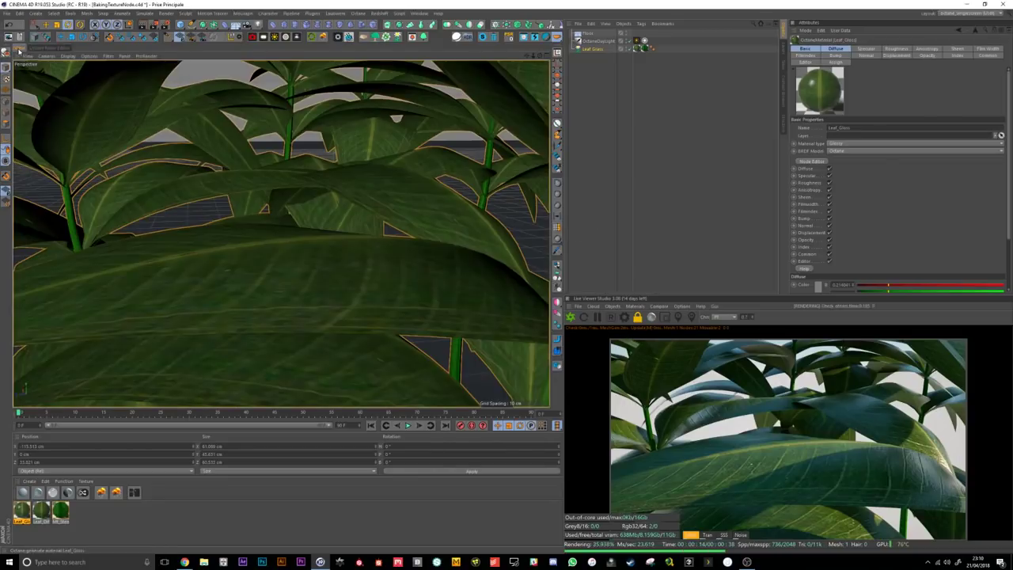
{"action": "left_click", "coordinate": [129, 526]}
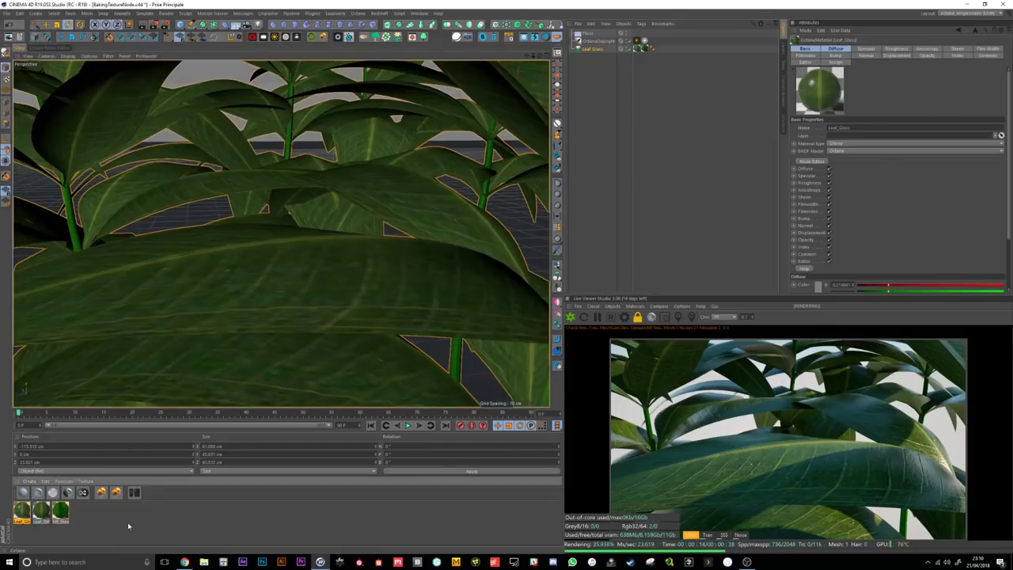
{"action": "left_click", "coordinate": [67, 491]}
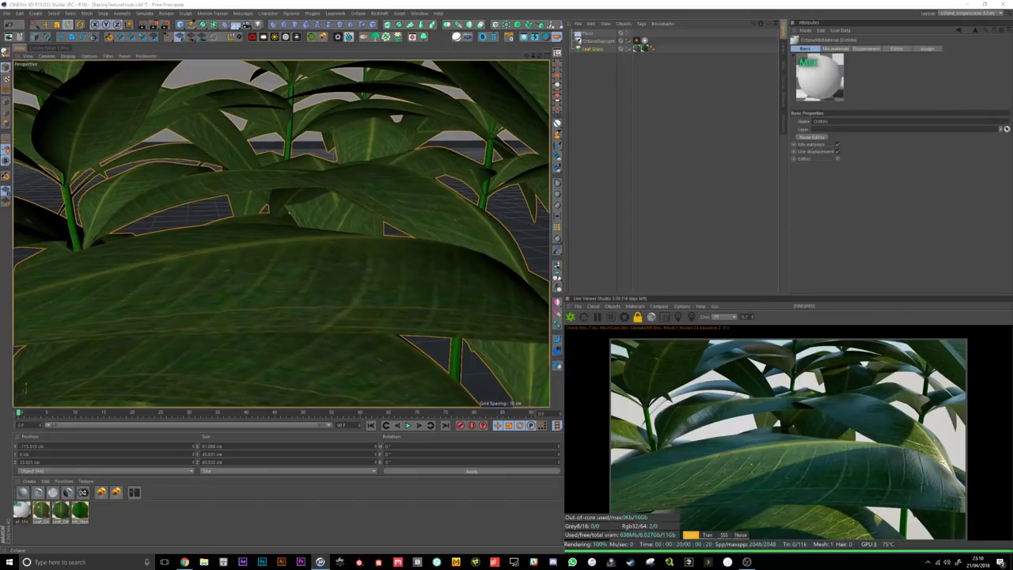
{"action": "key", "text": "Return"}
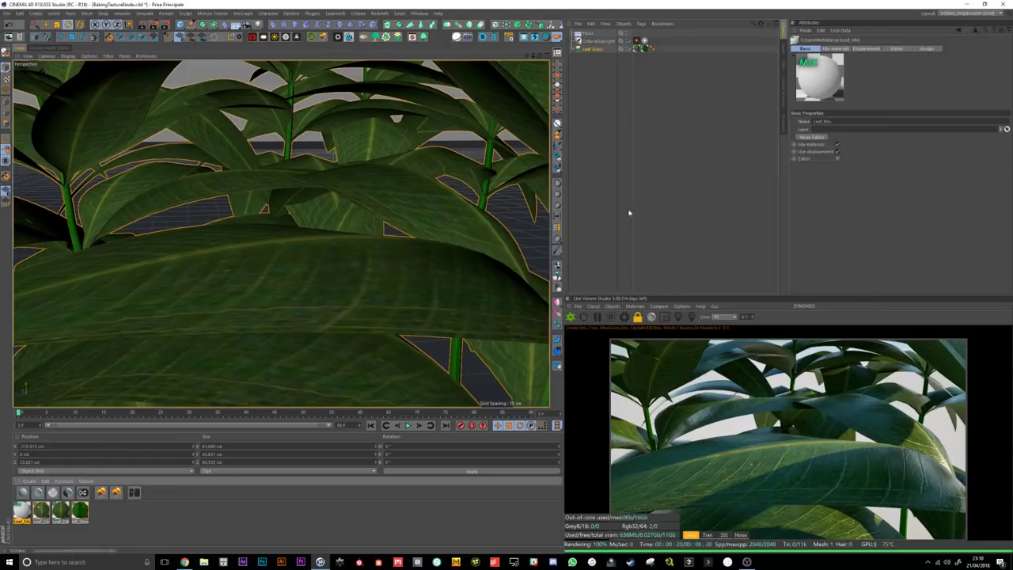
Step: Set Leaf_Mix's Material1 to Leaf_Diff and Material2 to Leaf_Gloss, and apply the mix to the leaves of the Leaf Grass object
{"action": "left_click", "coordinate": [834, 49]}
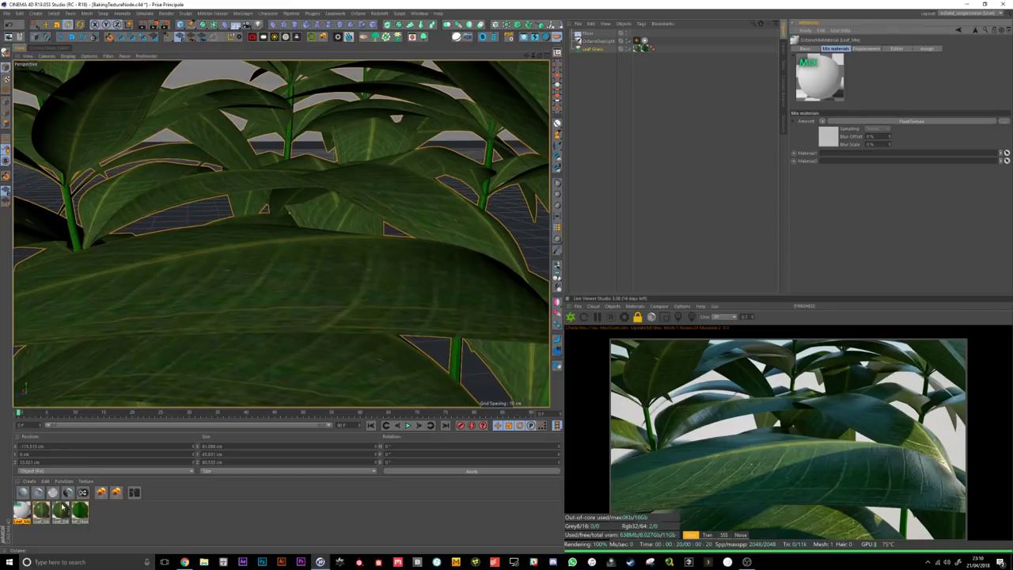
{"action": "left_click_drag", "start_coordinate": [63, 507], "coordinate": [836, 154]}
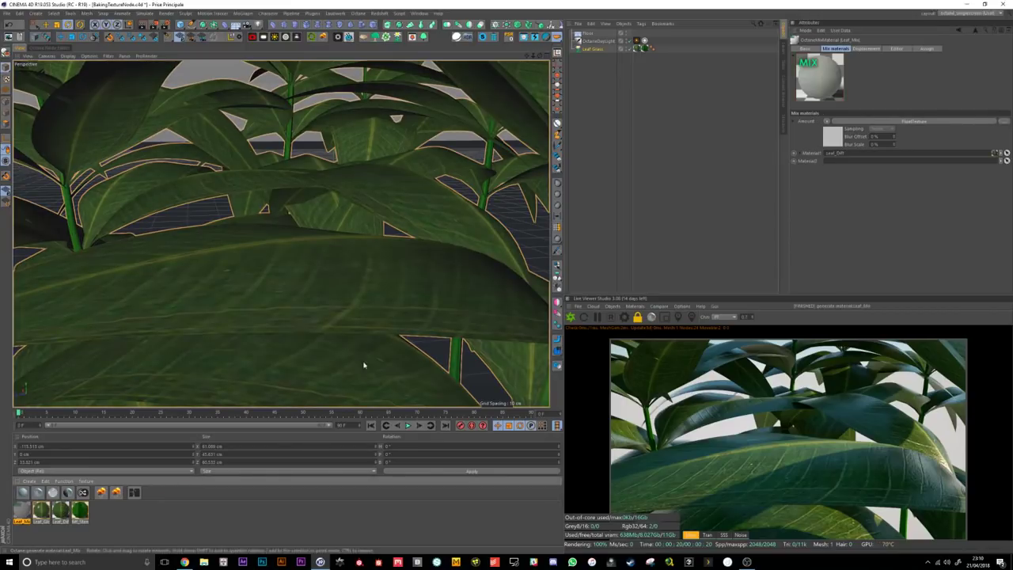
{"action": "left_click_drag", "start_coordinate": [39, 509], "coordinate": [836, 162]}
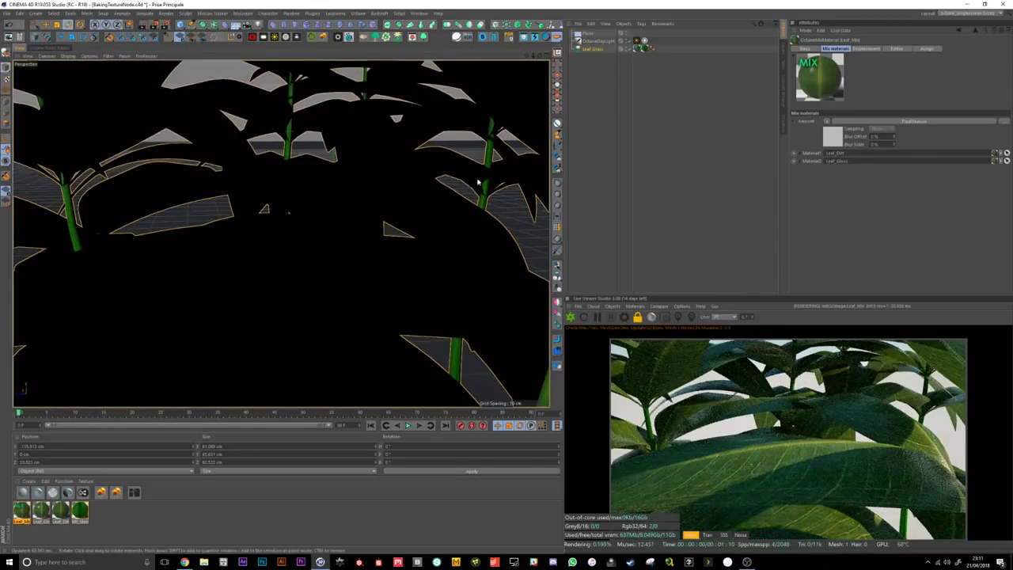
Step: Examine the mixed leaf material from several distances and angles, including the subsurface scattering pass, and return to the main render pass
{"action": "scroll", "coordinate": [328, 151], "scroll_direction": "down", "scroll_amount": 10}
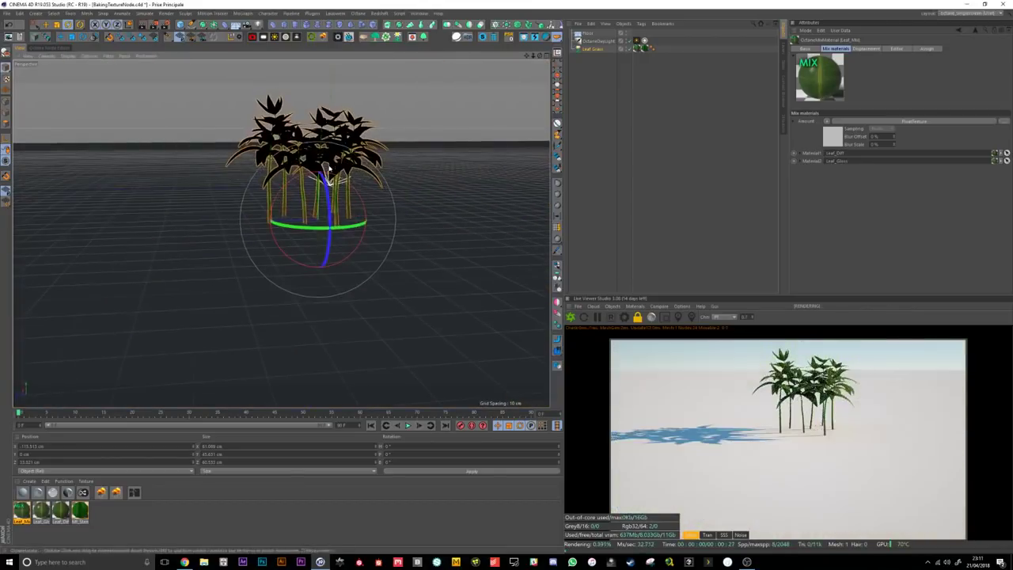
{"action": "left_click_drag", "start_coordinate": [329, 162], "coordinate": [453, 159], "text": "alt"}
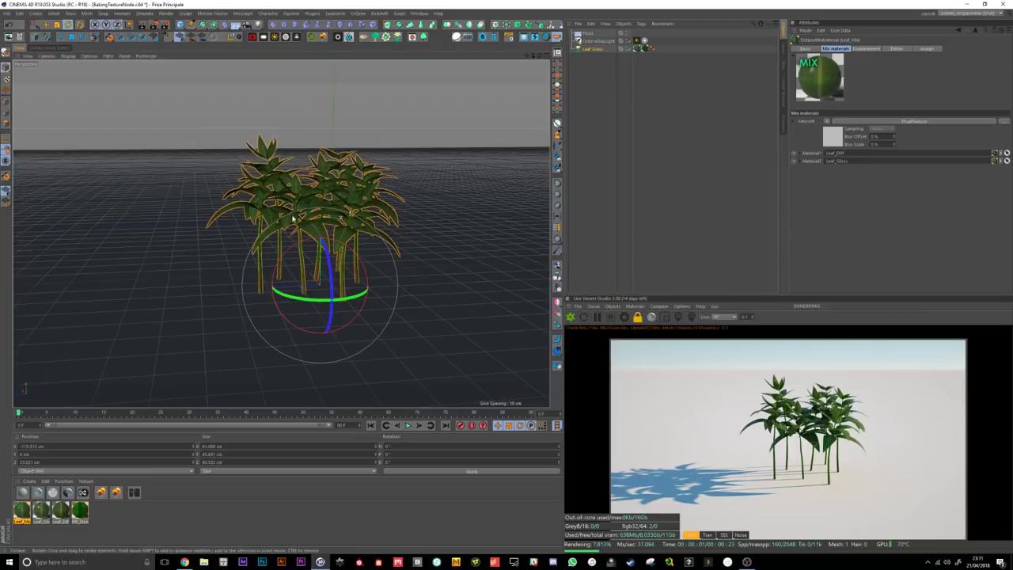
{"action": "scroll", "coordinate": [364, 194], "scroll_direction": "up", "scroll_amount": 5}
{"action": "mouse_move", "coordinate": [370, 187]}
{"action": "left_mouse_down", "text": "alt"}
{"action": "mouse_move", "coordinate": [380, 208]}
{"action": "mouse_move", "coordinate": [362, 195]}
{"action": "left_mouse_up", "text": "alt"}
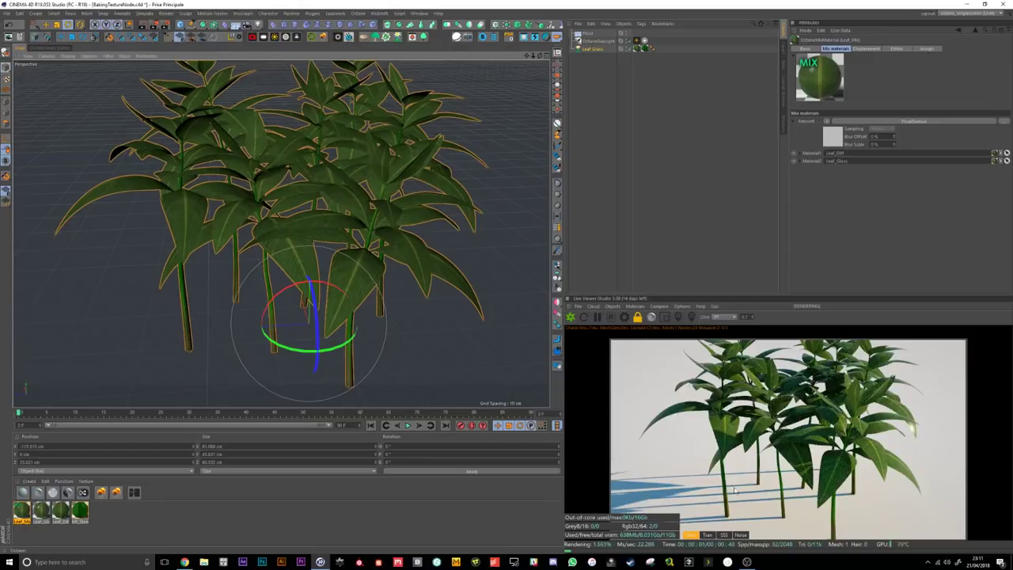
{"action": "left_click", "coordinate": [731, 536]}
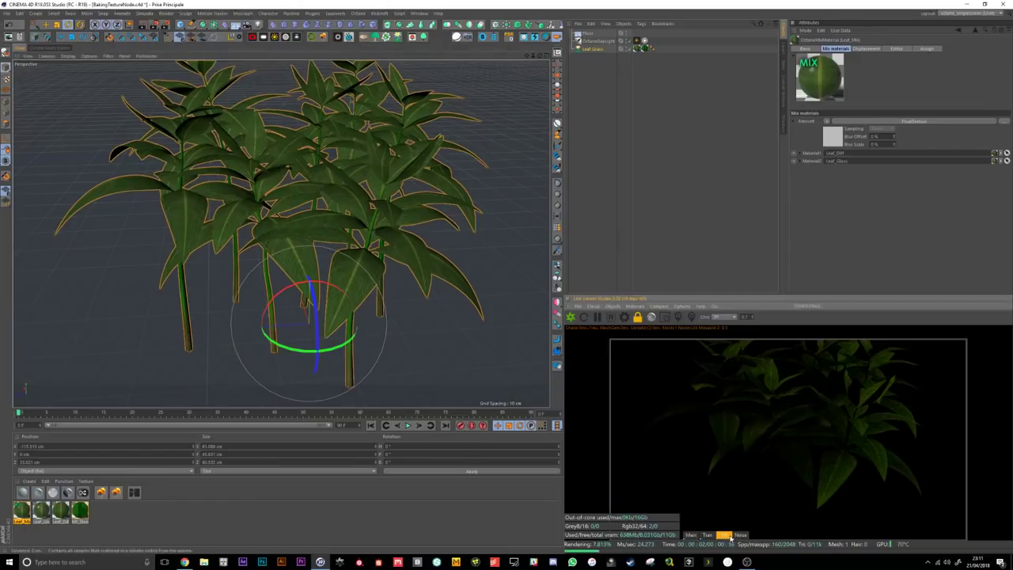
{"action": "left_click", "coordinate": [691, 536]}
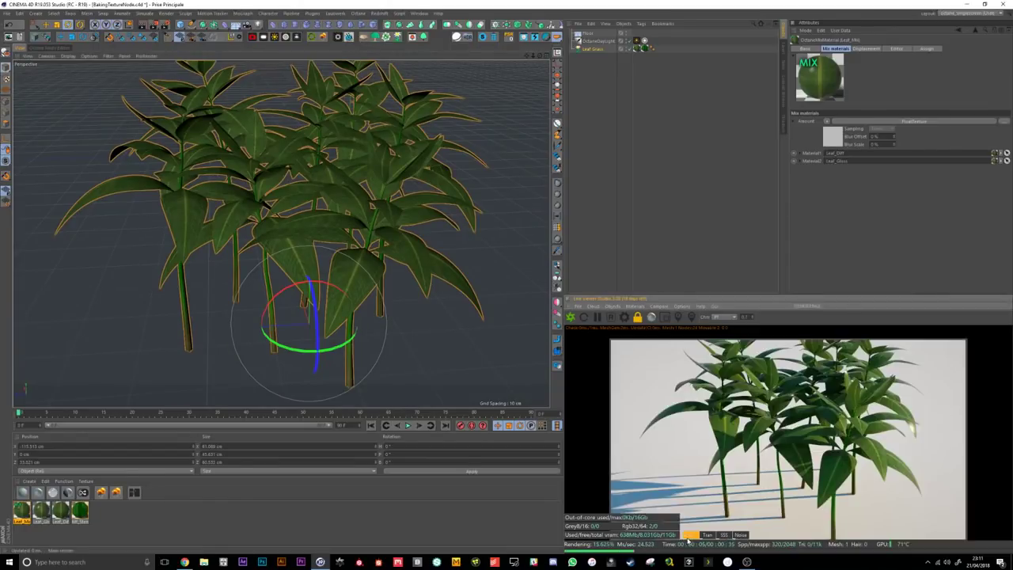
{"action": "left_click_drag", "start_coordinate": [394, 265], "coordinate": [355, 257], "text": "alt"}
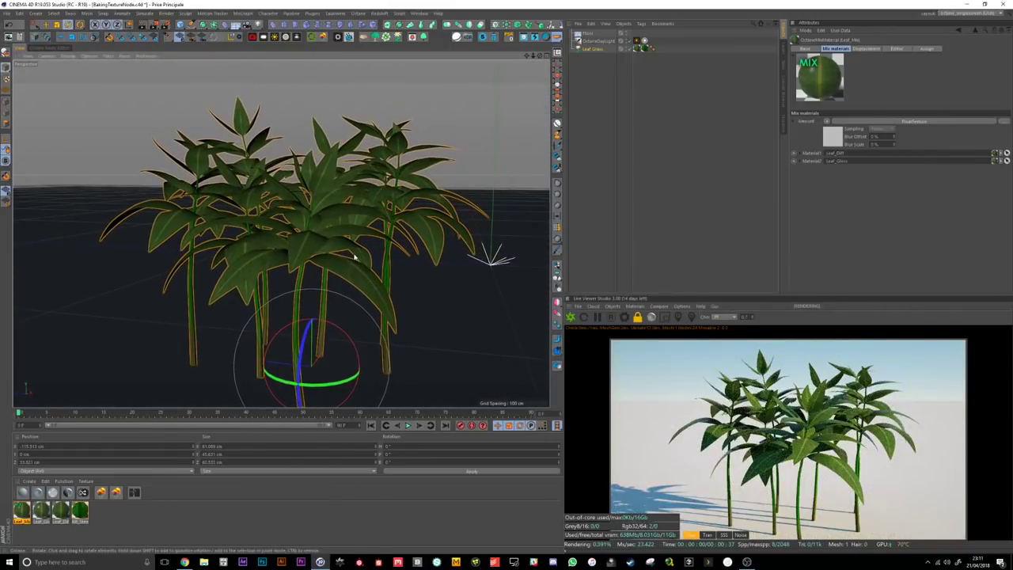